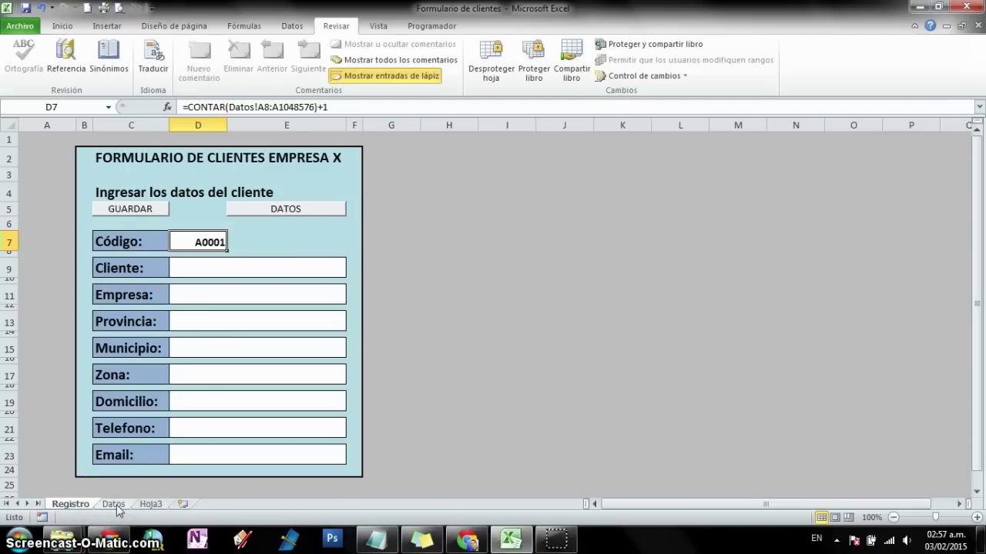
Step: Move into the Cliente and Empresa fields, check the Datos sheet, then return to Registro
click(187, 262)
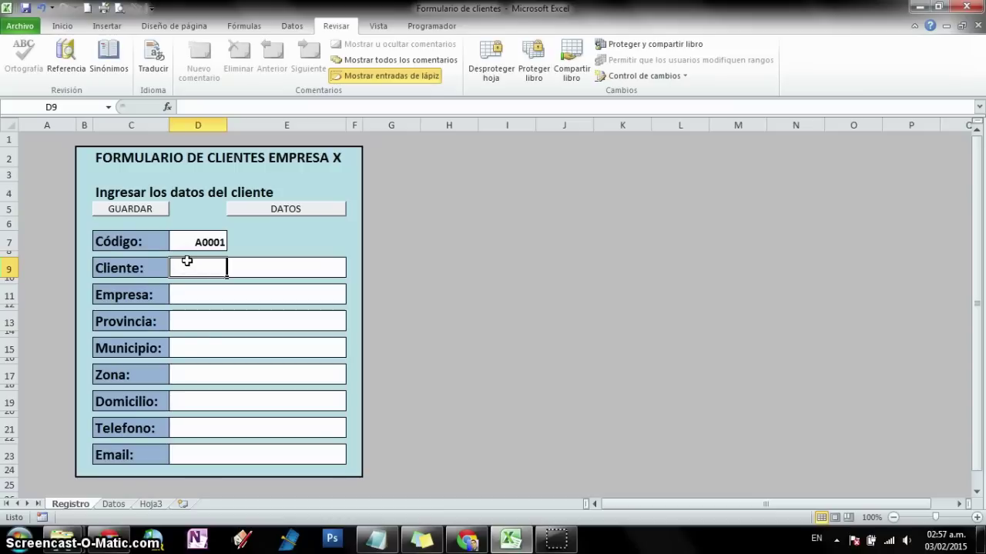
click(183, 271)
click(182, 294)
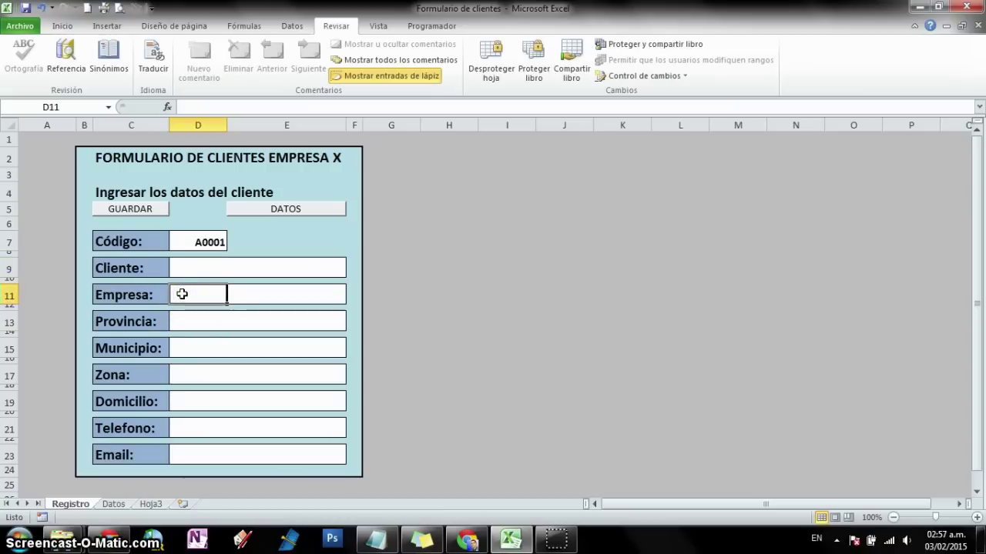
click(127, 211)
click(202, 201)
click(279, 208)
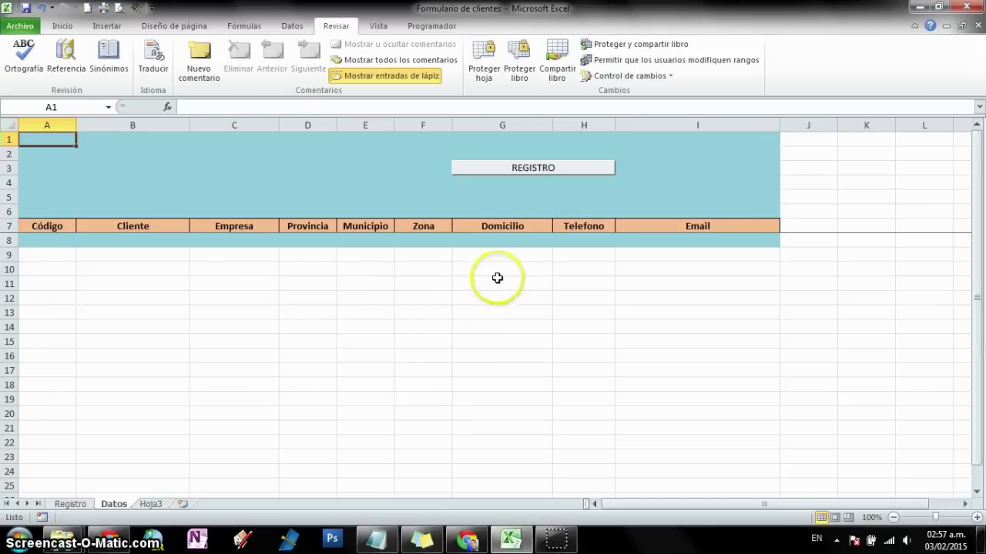
click(502, 173)
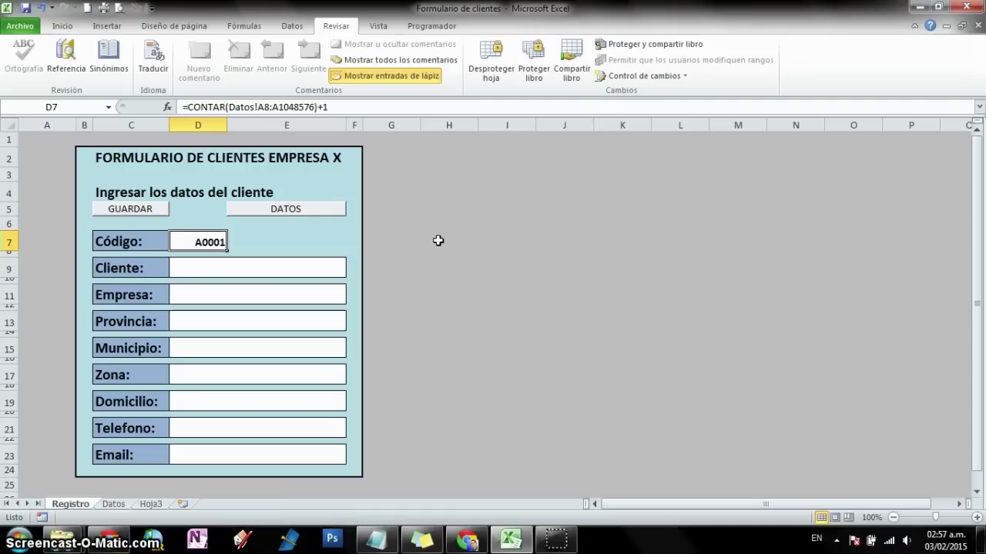
Step: Enter the remaining client details, including the client's e-mail, and save record A0002 with GUARDAR
key(Tab)
key(Tab)
key(Tab)
key(Tab)
key(Tab)
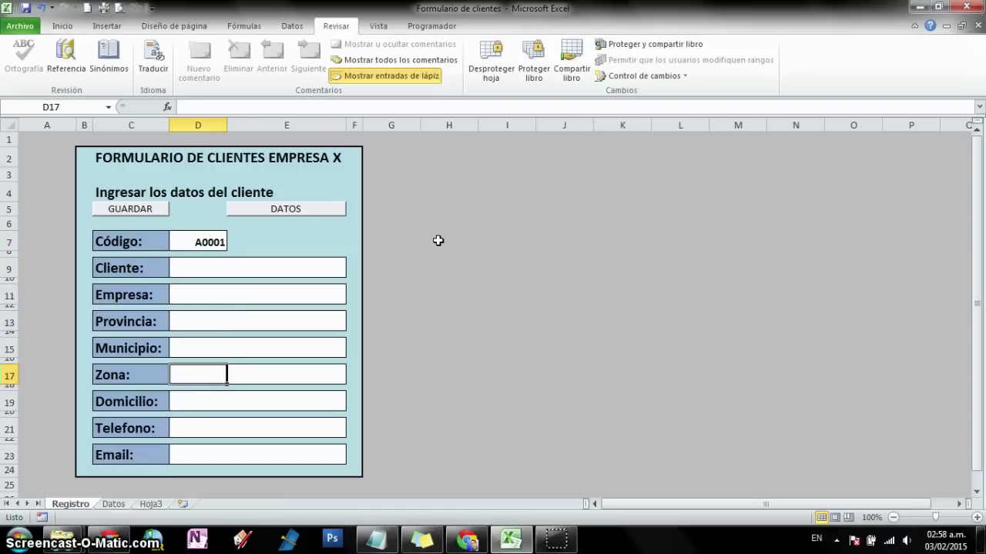
key(Tab)
key(Tab)
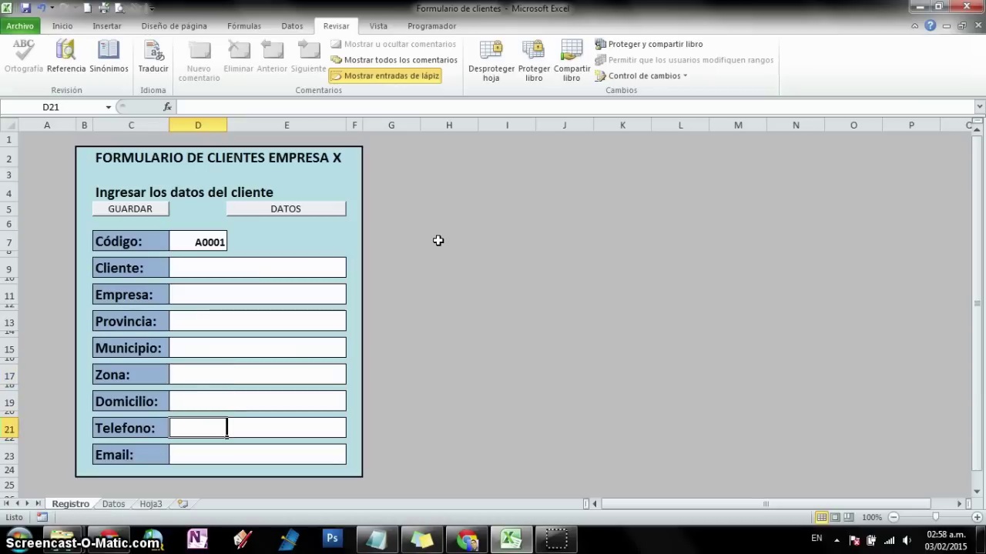
key(Tab)
key(Tab)
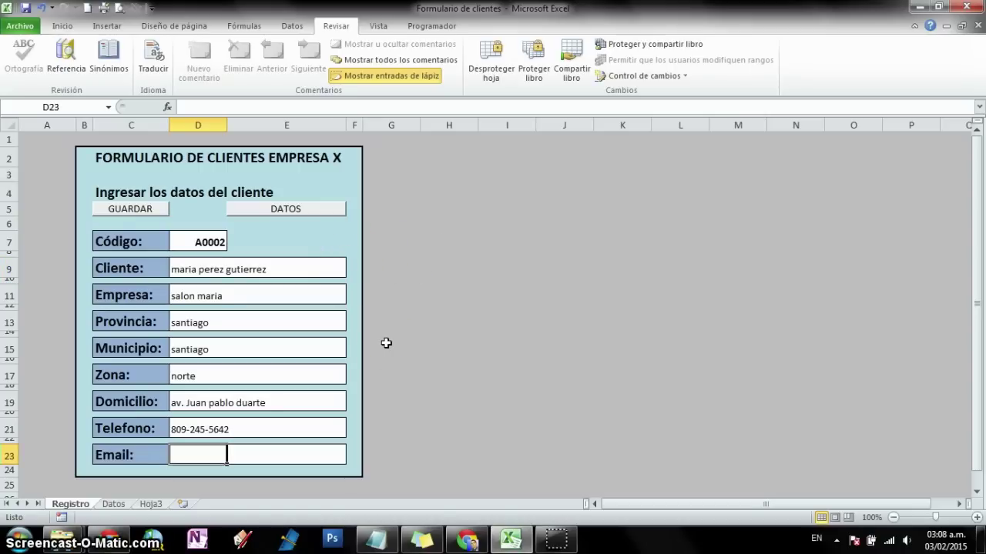
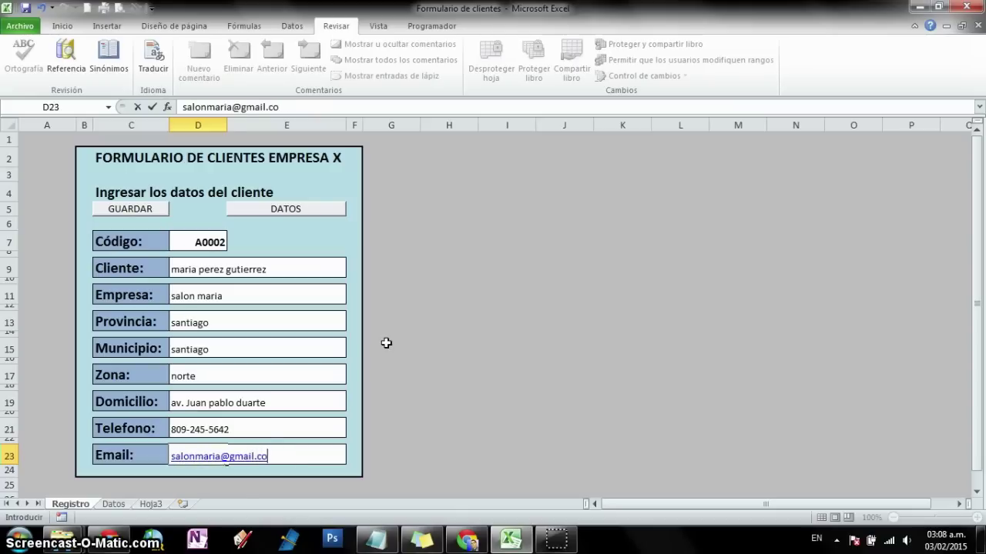
key(Return)
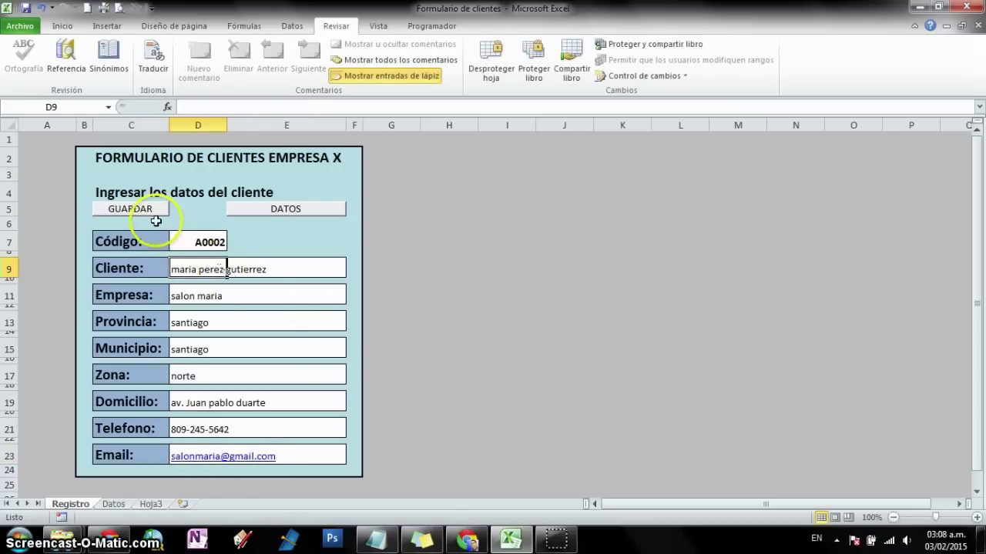
click(154, 210)
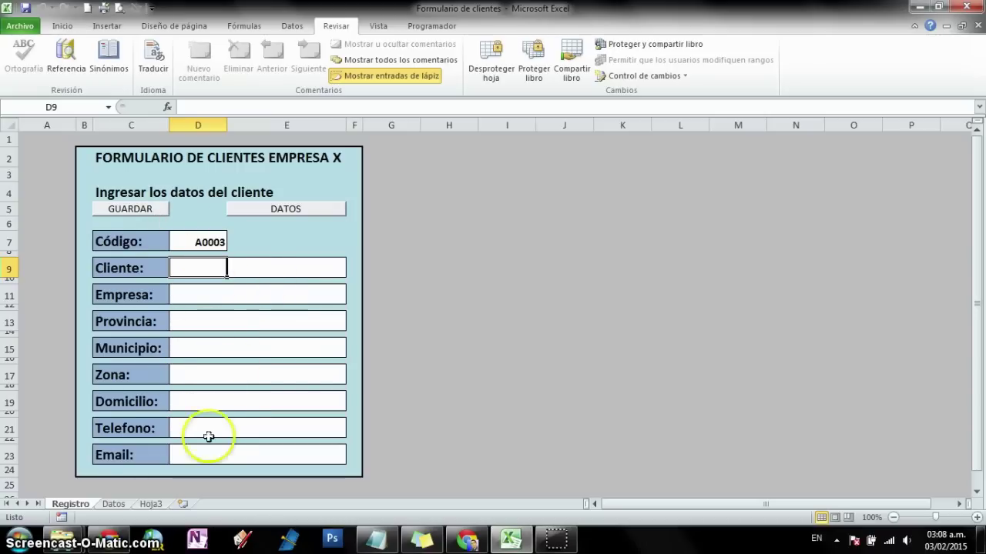
click(285, 211)
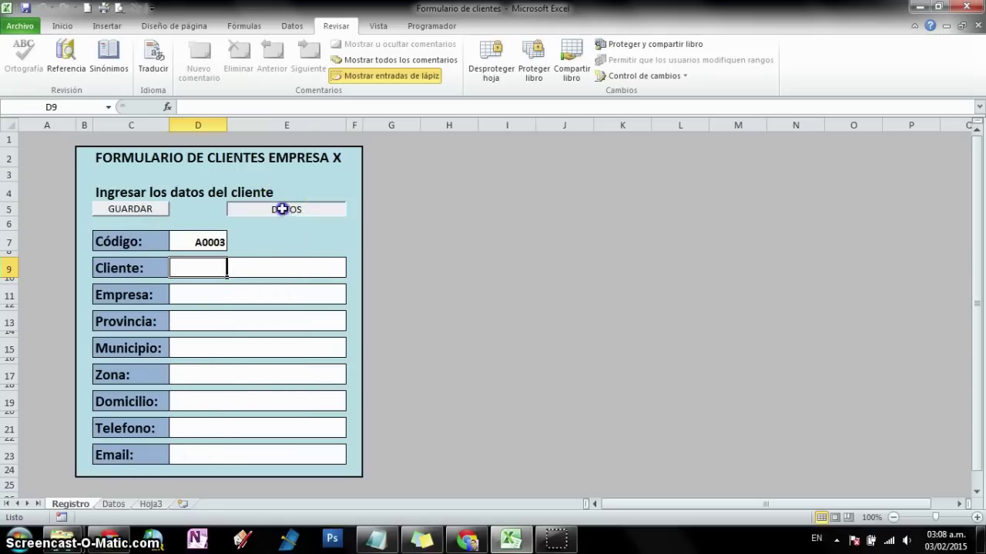
Step: Inspect the saved client in row 9 of the Datos table, then return to Registro
click(11, 255)
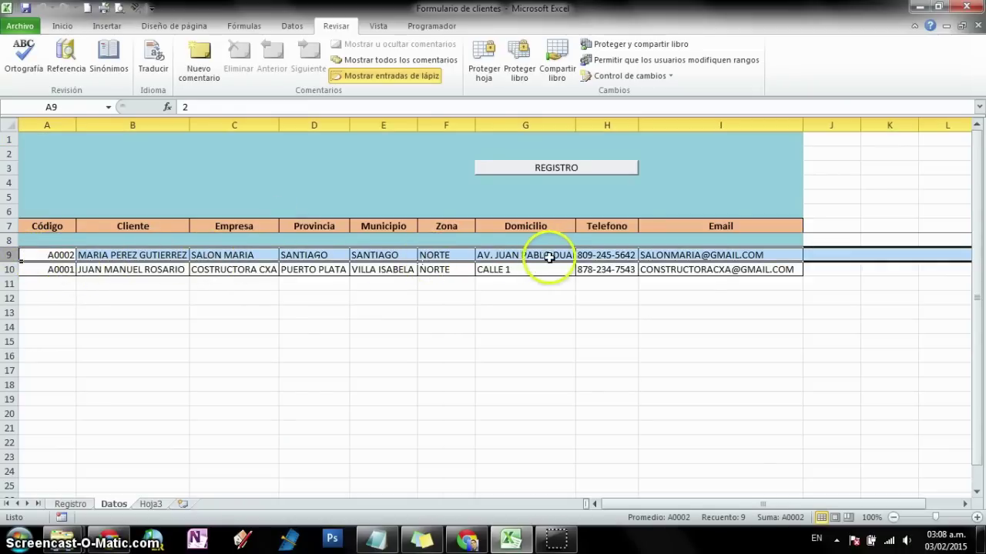
click(571, 181)
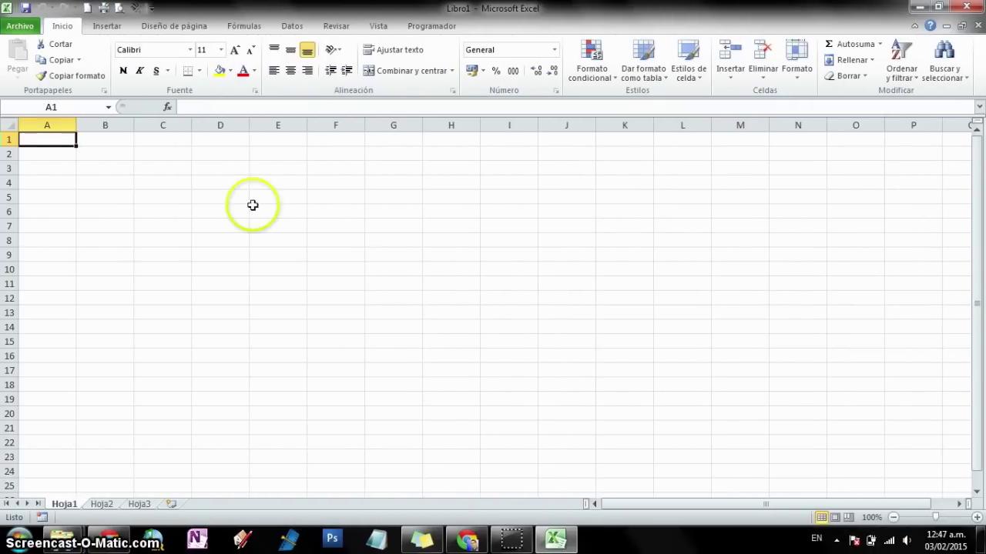
Step: Save the workbook to the desktop as macro-enabled workbook 'Formulario de clientes'
click(27, 8)
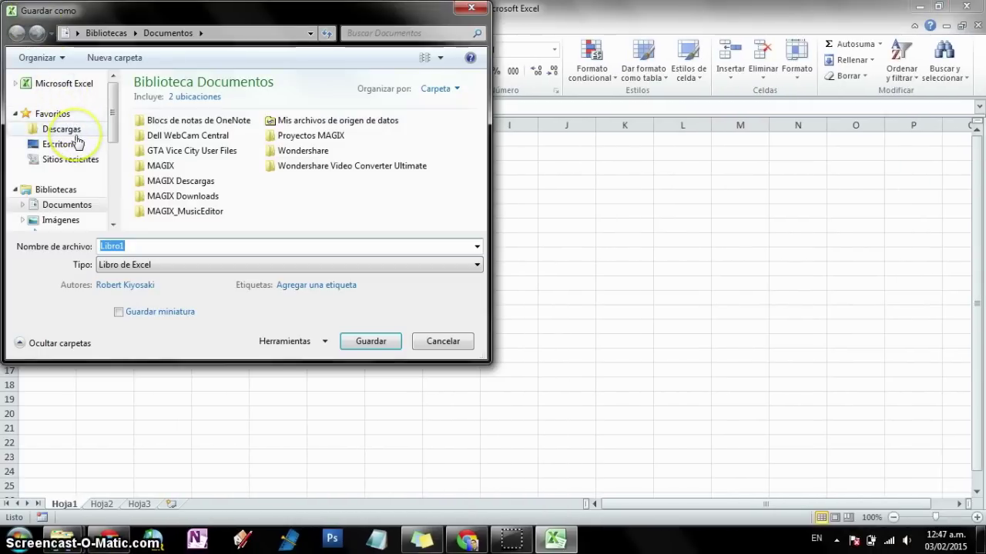
click(60, 144)
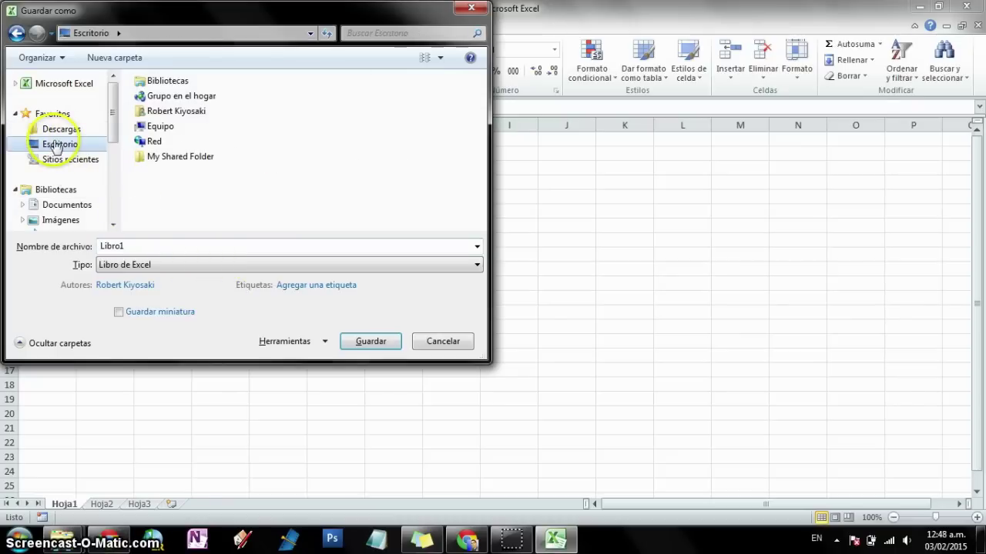
double_click(128, 246)
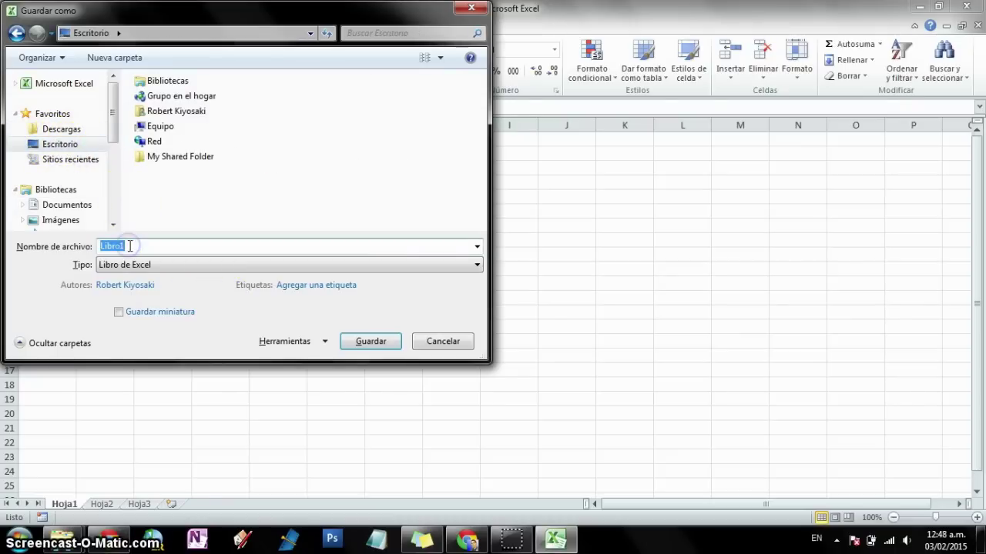
text(Formula)
text( de clientes)
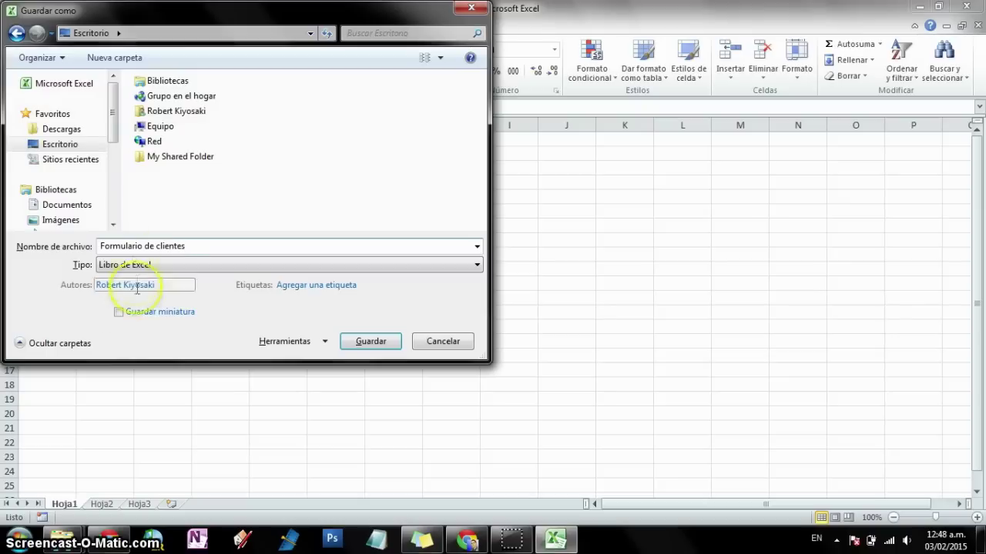
click(125, 266)
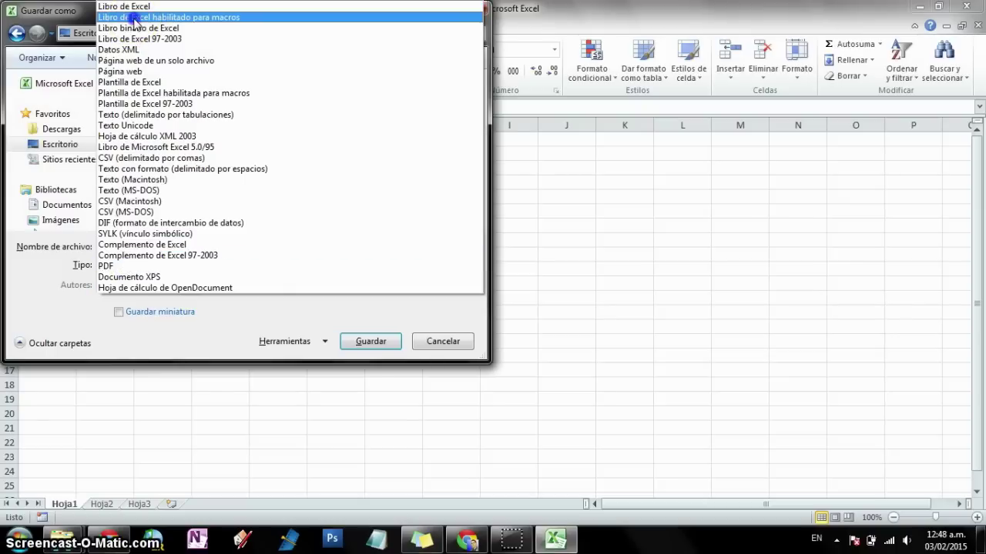
click(134, 18)
click(372, 343)
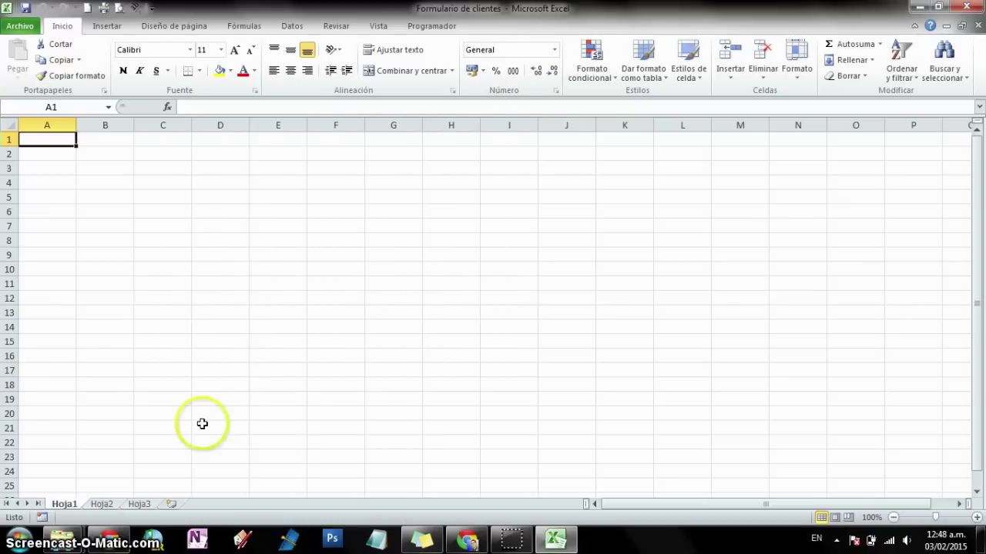
Step: Rename the first sheet to 'Registro' and the second to 'Datos'
right_click(70, 505)
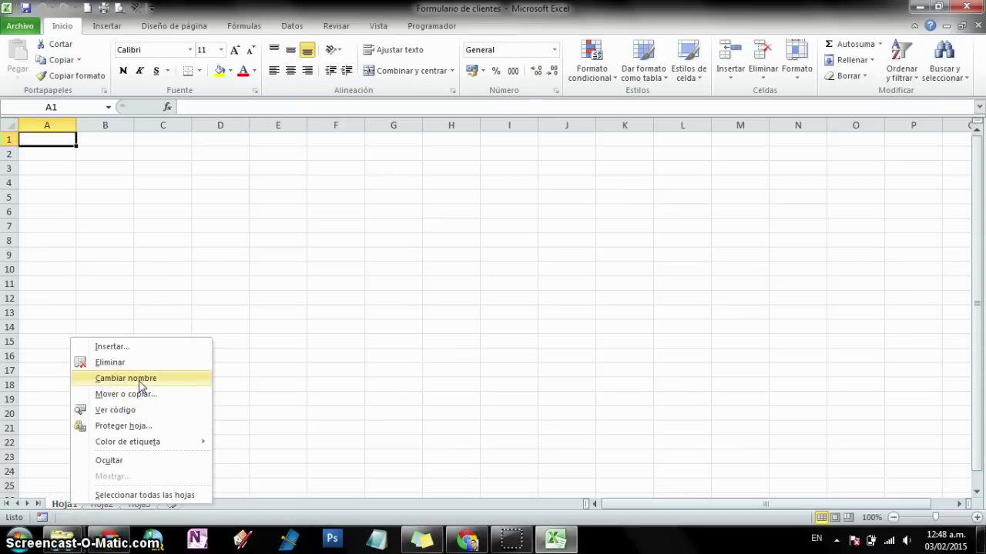
click(142, 380)
text(Registro)
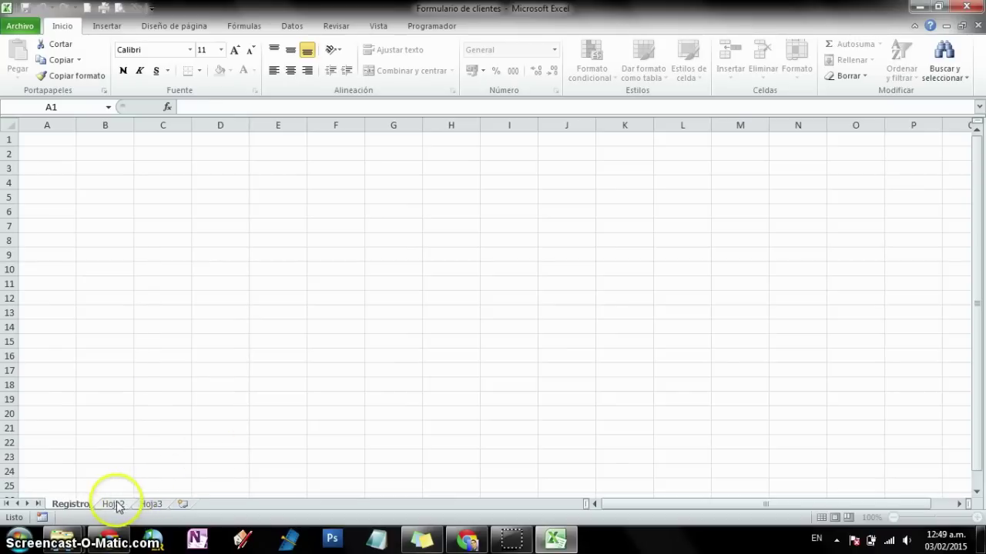
right_click(115, 504)
click(176, 378)
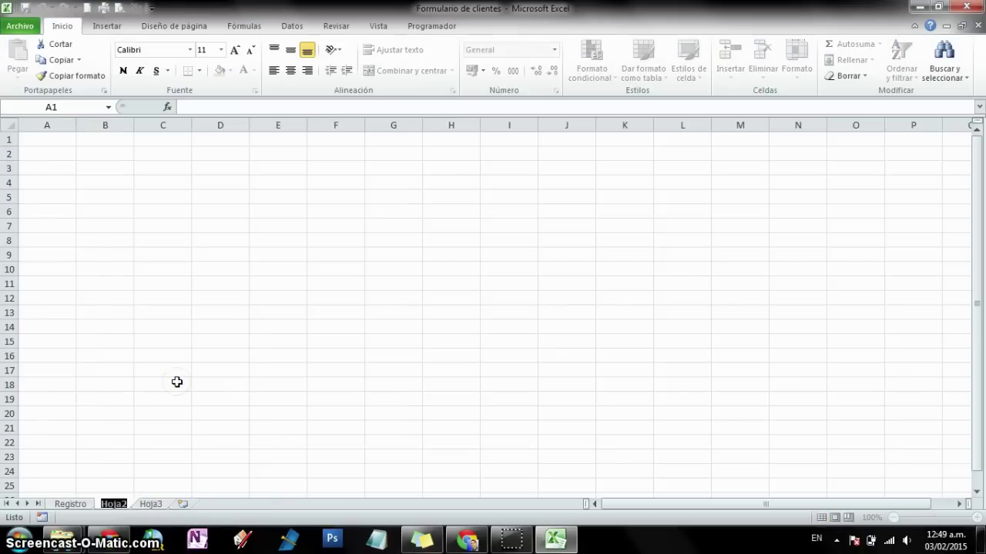
text(Datos)
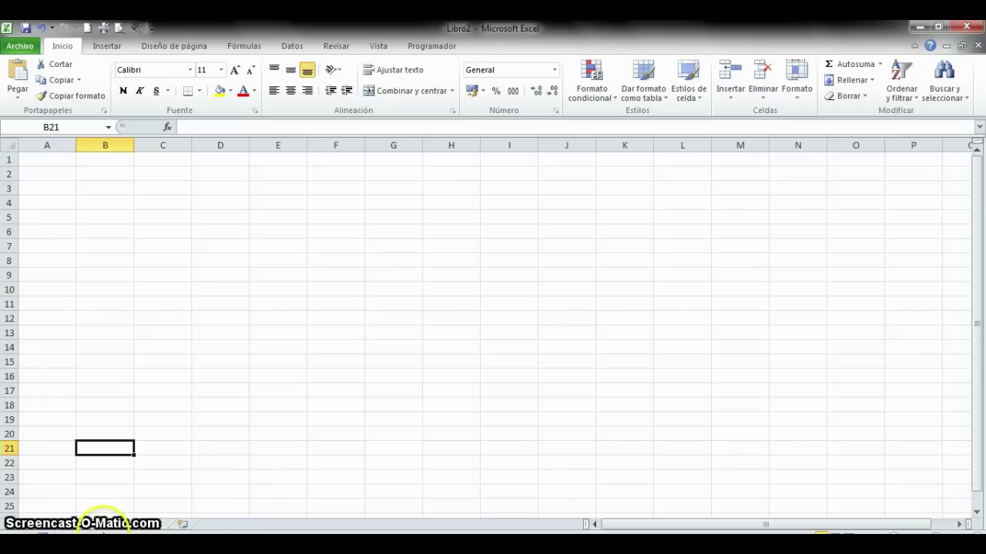
Step: Enter the form title, subtitle and field labels down column C from C2
key(ctrl+Home)
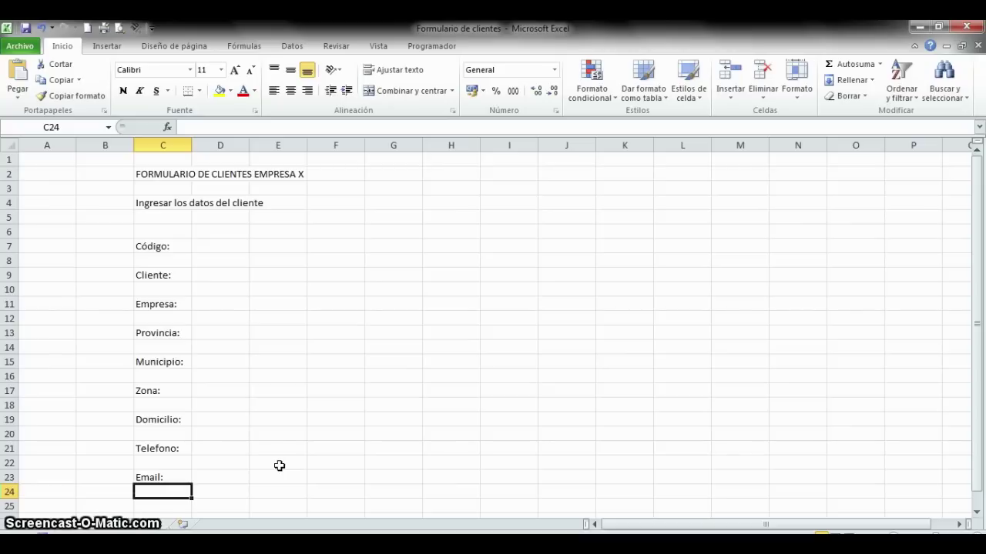
click(164, 175)
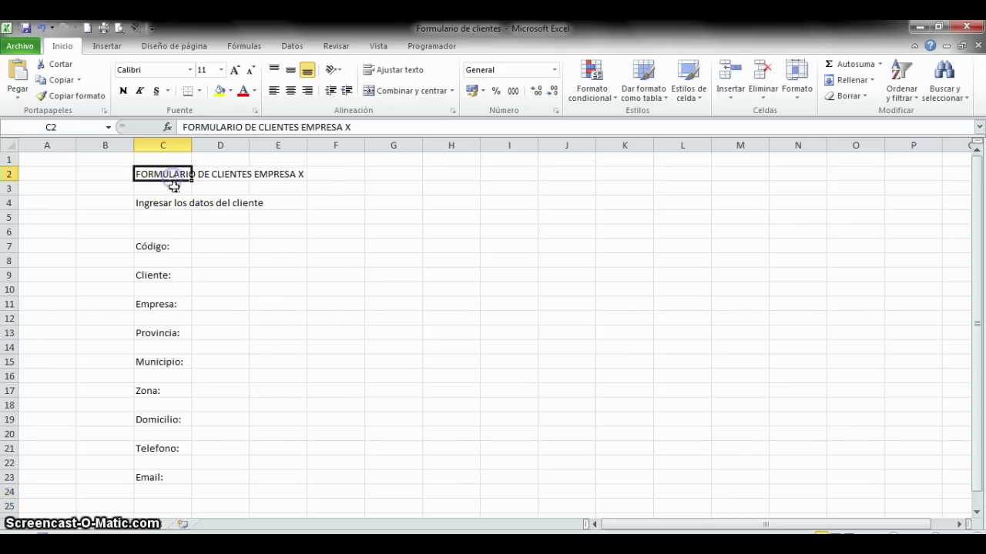
click(176, 201)
click(176, 260)
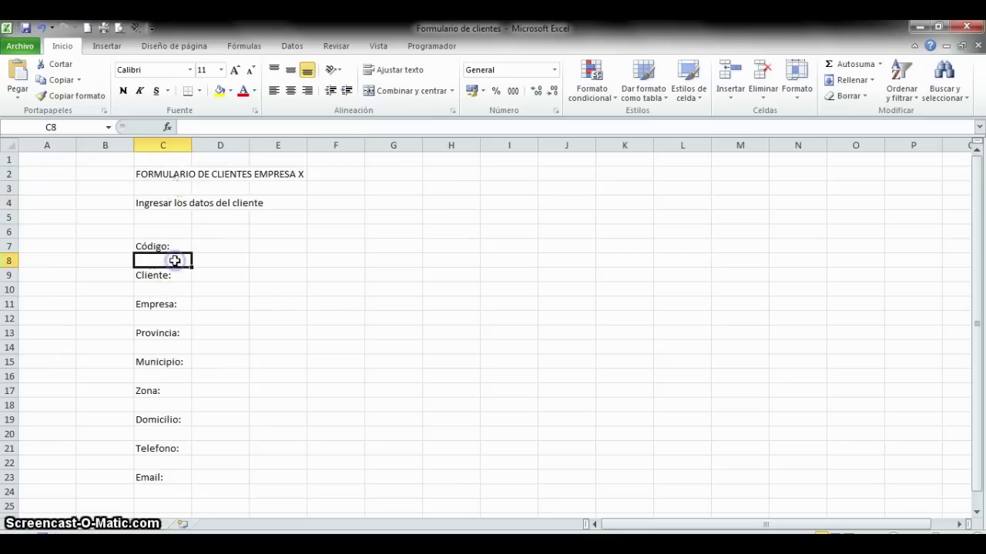
click(162, 289)
click(162, 317)
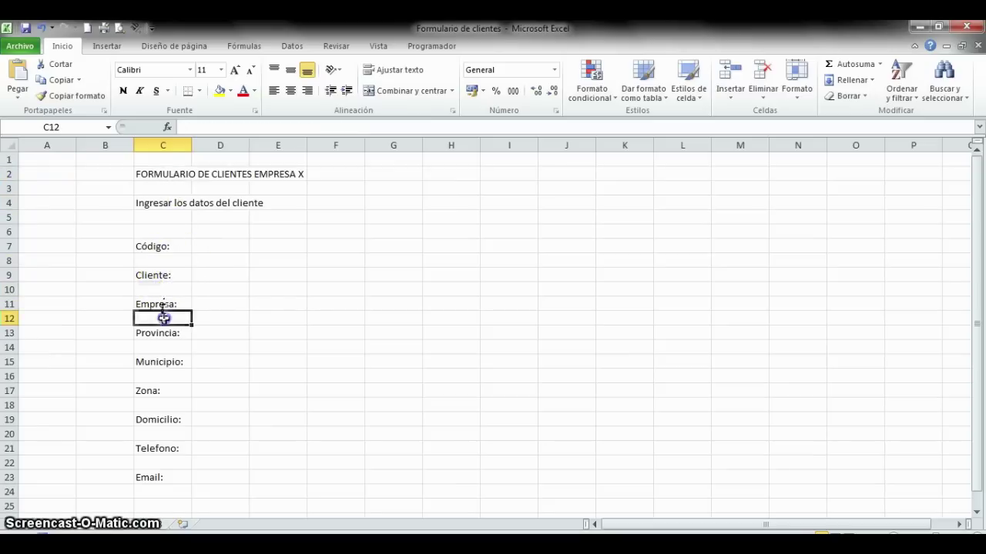
click(168, 346)
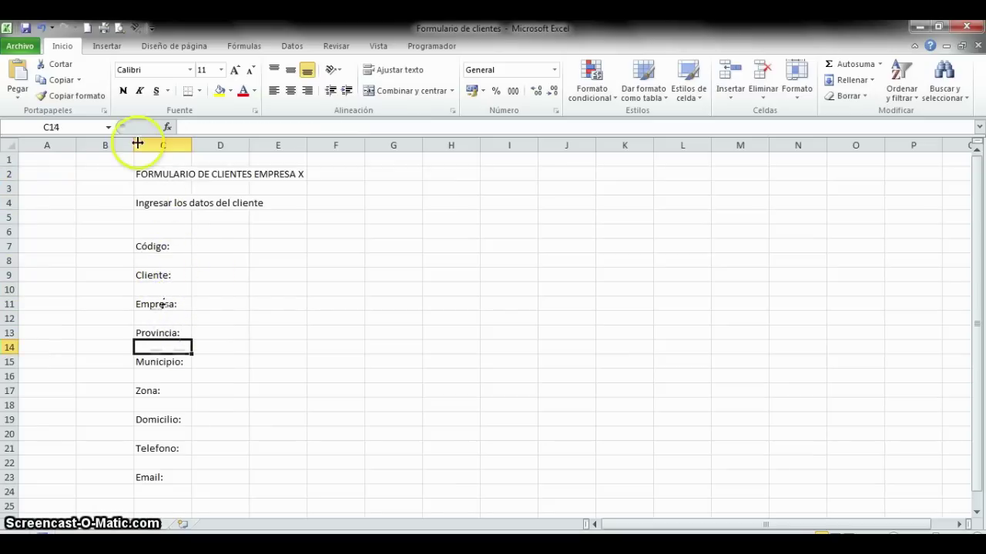
Step: Narrow column B to a thin margin and widen columns C and E
drag(137, 139, 99, 145)
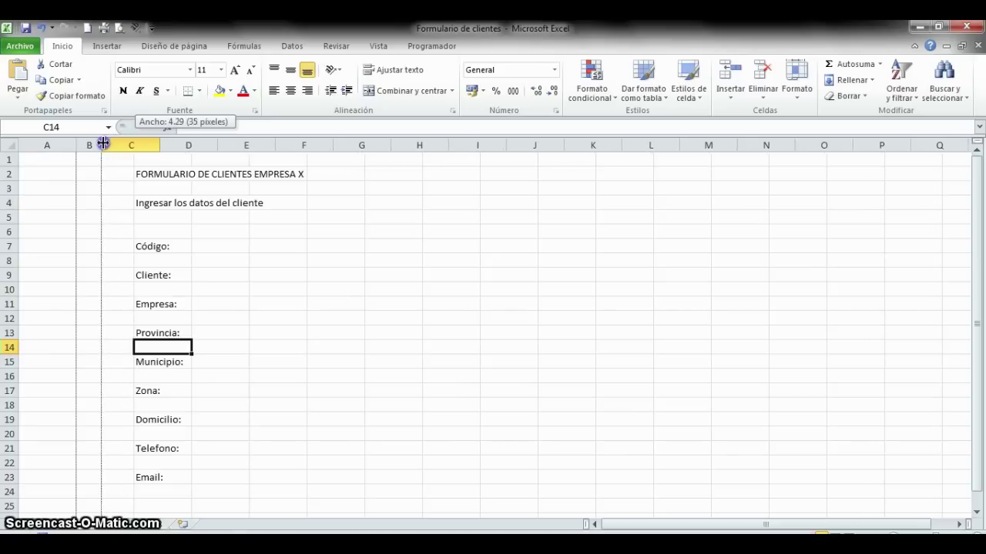
drag(98, 144, 169, 148)
drag(283, 146, 352, 150)
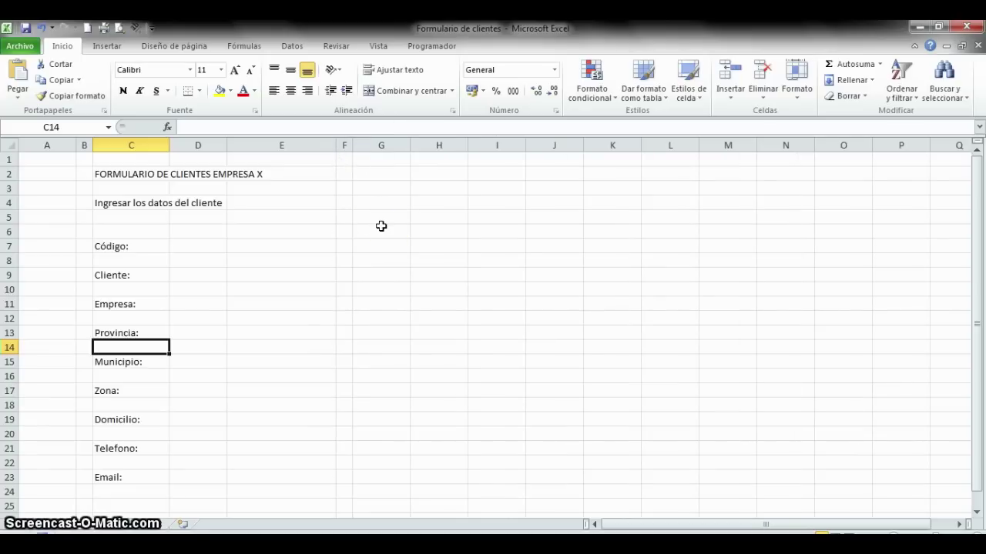
click(147, 173)
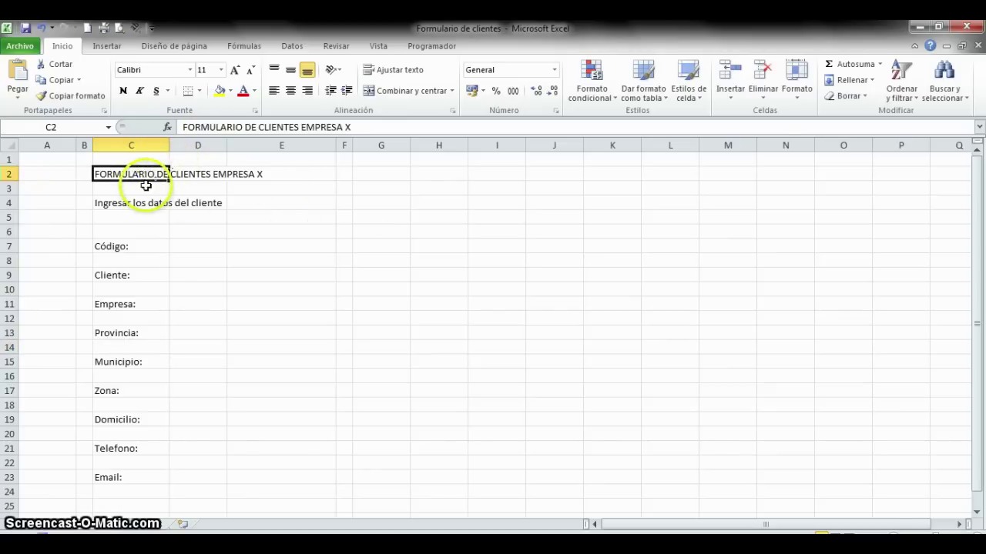
Step: Make the title in C2 and subtitle in C4 size 16 bold, widening column E slightly
click(221, 69)
click(204, 159)
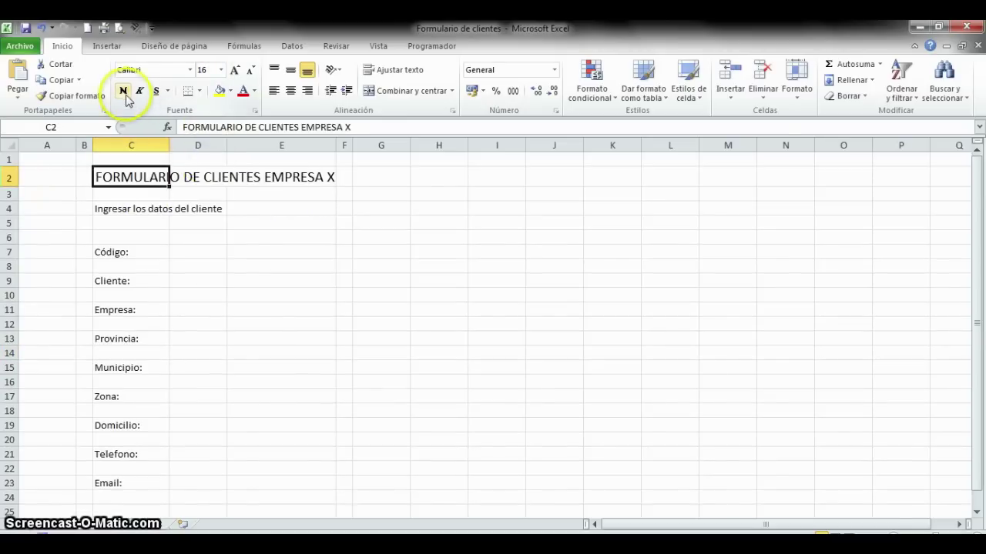
click(123, 90)
click(123, 209)
click(221, 70)
click(206, 159)
click(123, 90)
drag(336, 145, 346, 145)
Step: Make the nine field labels, Código through Email, bold at size 16
click(136, 257)
ctrl+click(137, 285)
ctrl+click(125, 316)
ctrl+click(130, 344)
ctrl+click(131, 374)
ctrl+click(127, 402)
ctrl+click(127, 432)
ctrl+click(127, 459)
ctrl+click(121, 489)
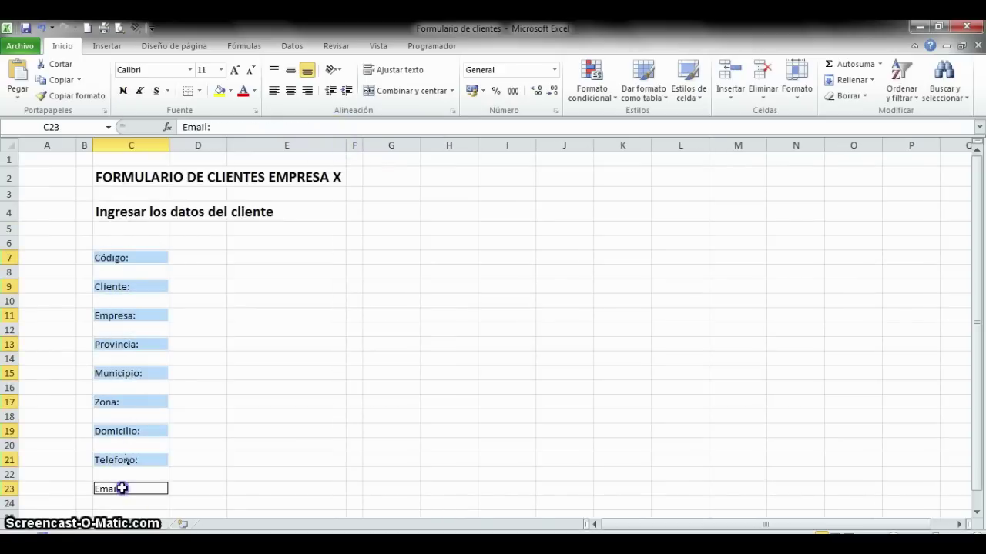
click(123, 90)
click(221, 70)
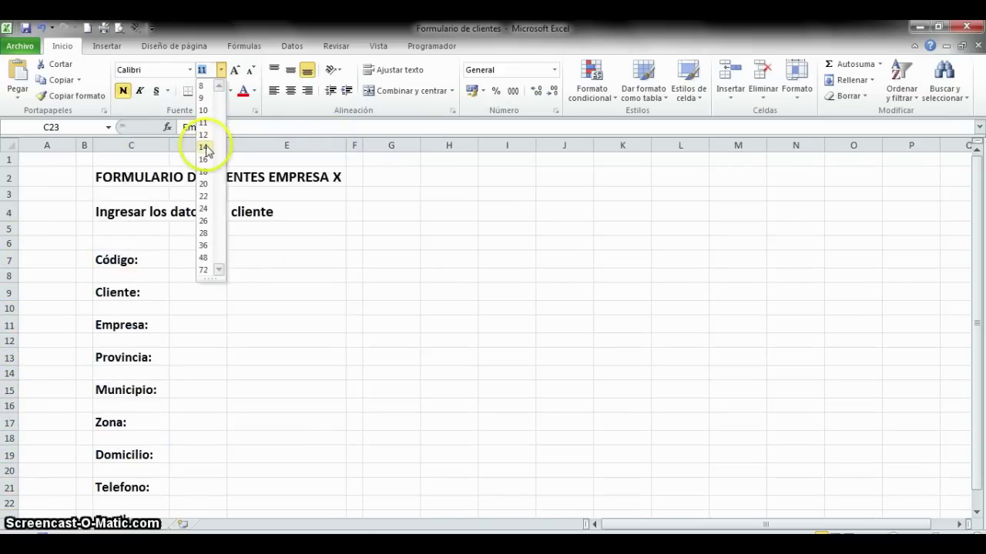
click(205, 159)
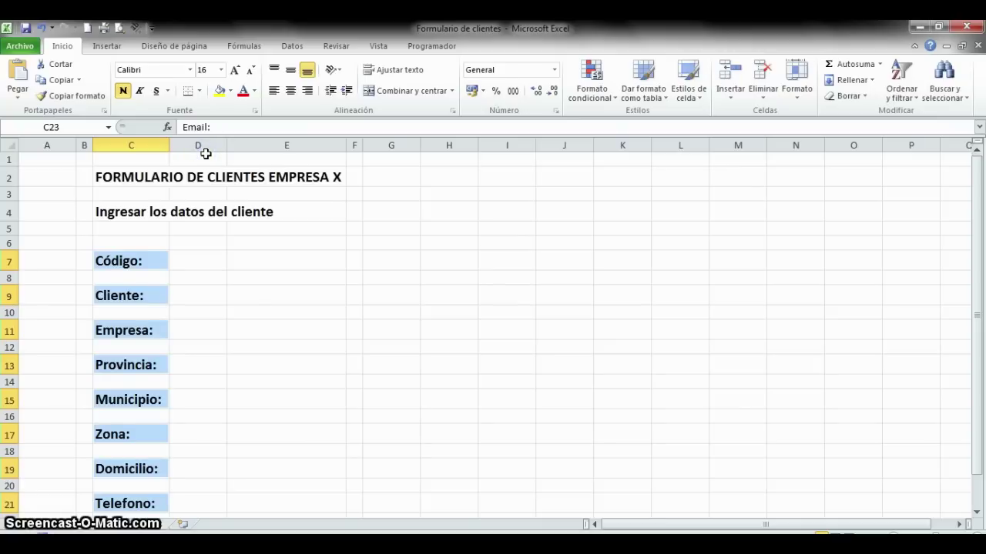
Step: Set blank row 8 below Código to a height of 6.75
click(135, 278)
ctrl+click(150, 312)
click(116, 281)
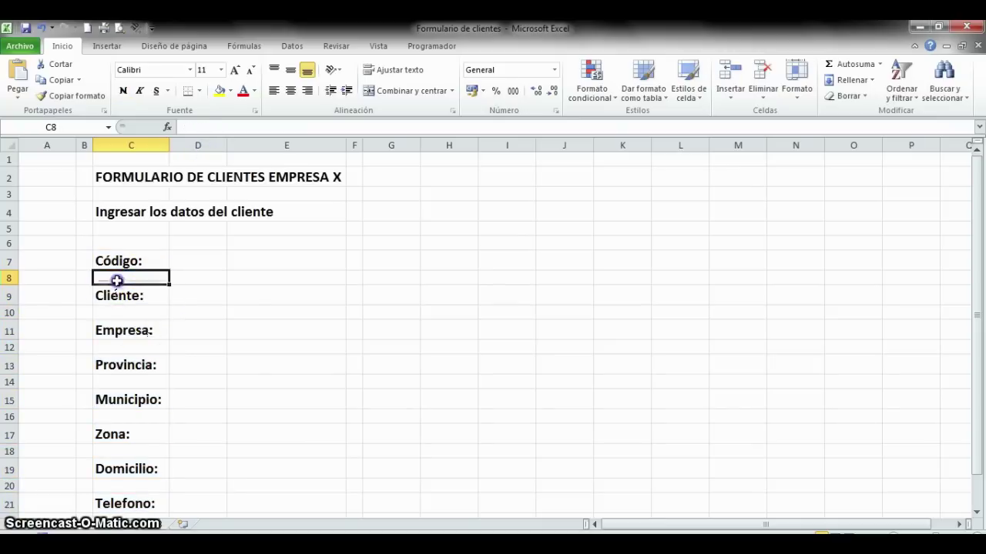
drag(10, 287, 9, 277)
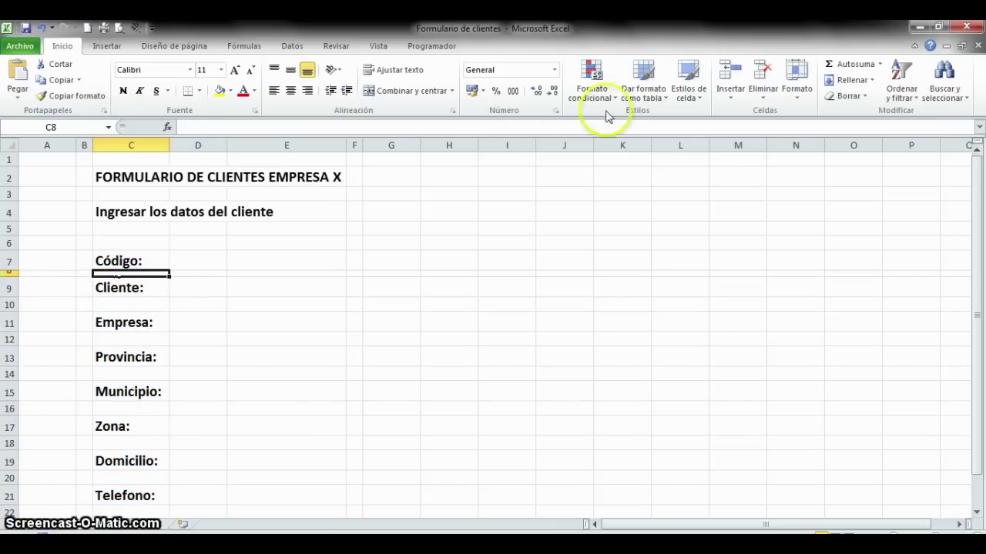
click(796, 81)
click(820, 127)
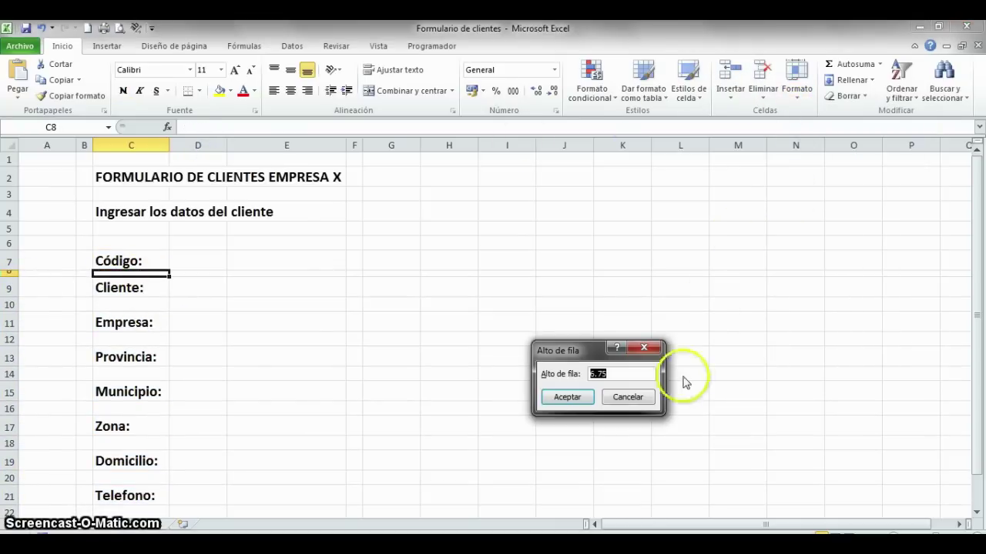
click(628, 397)
Step: Set blank rows 10, 12, 14, 16, 18, 20, 22 and 24 to height 6.75
click(131, 305)
ctrl+click(131, 340)
ctrl+click(131, 375)
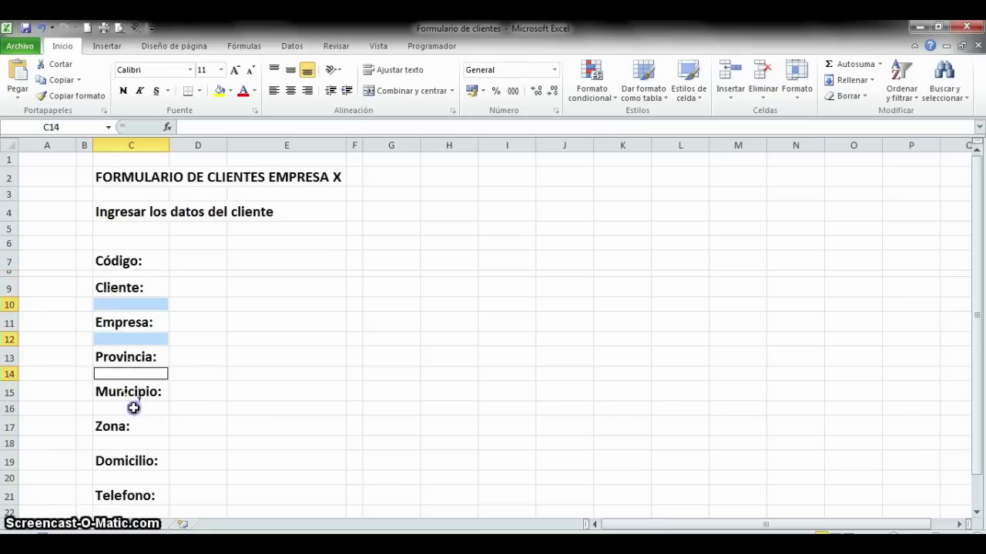
ctrl+click(131, 409)
ctrl+click(132, 442)
ctrl+click(145, 477)
ctrl+click(154, 511)
scroll(190, 467, down, 2)
ctrl+click(146, 478)
click(797, 81)
click(821, 126)
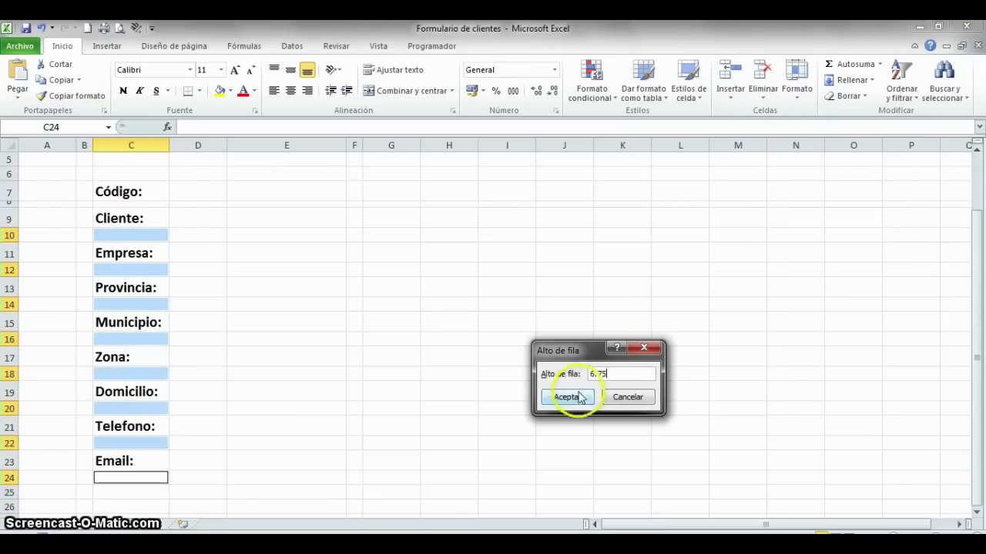
click(584, 395)
scroll(411, 374, up, 2)
Step: Put outside borders around the Código label and its input area D7:E7
click(155, 264)
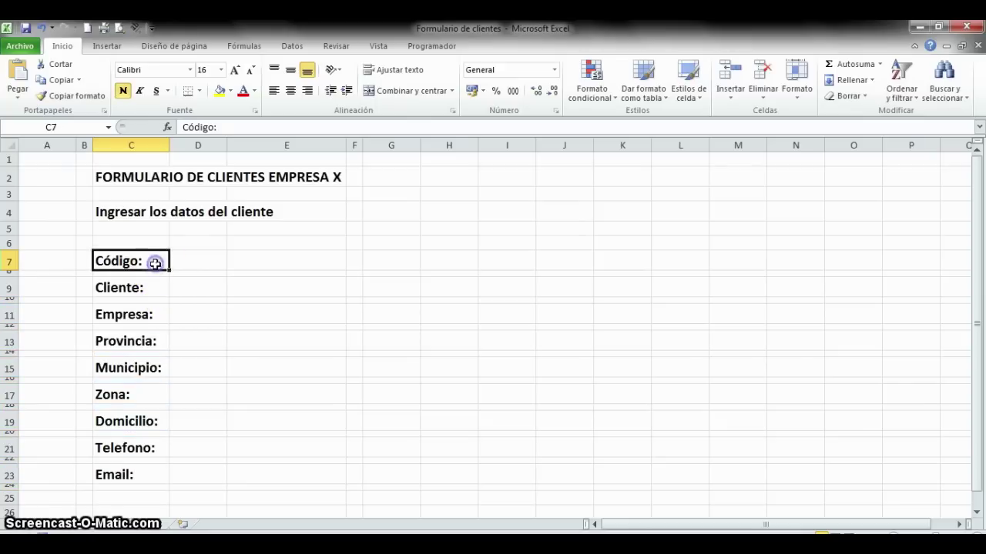
click(199, 91)
click(231, 220)
drag(177, 262, 265, 259)
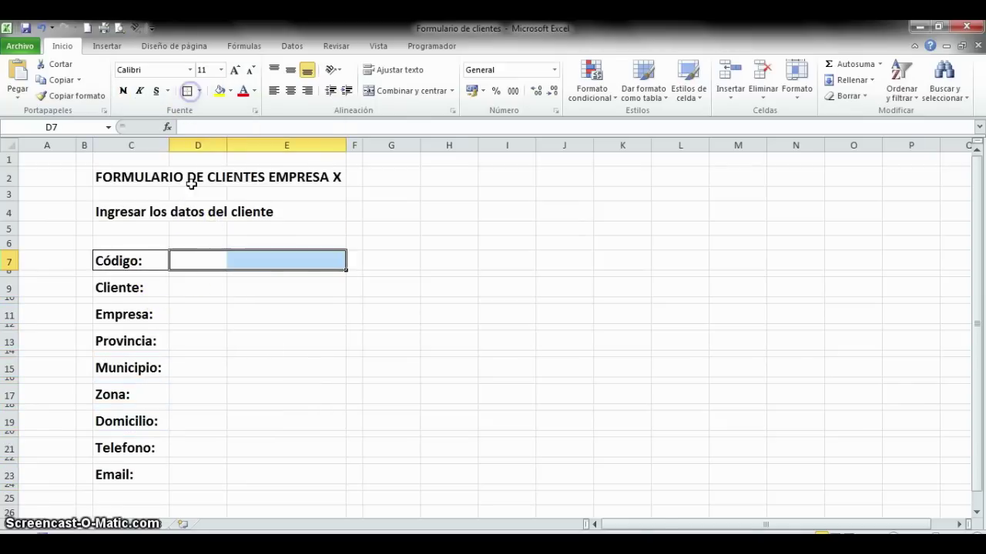
click(187, 91)
click(131, 287)
Step: Box the Cliente, Empresa, Provincia and Municipio labels and their D:E input areas
click(187, 91)
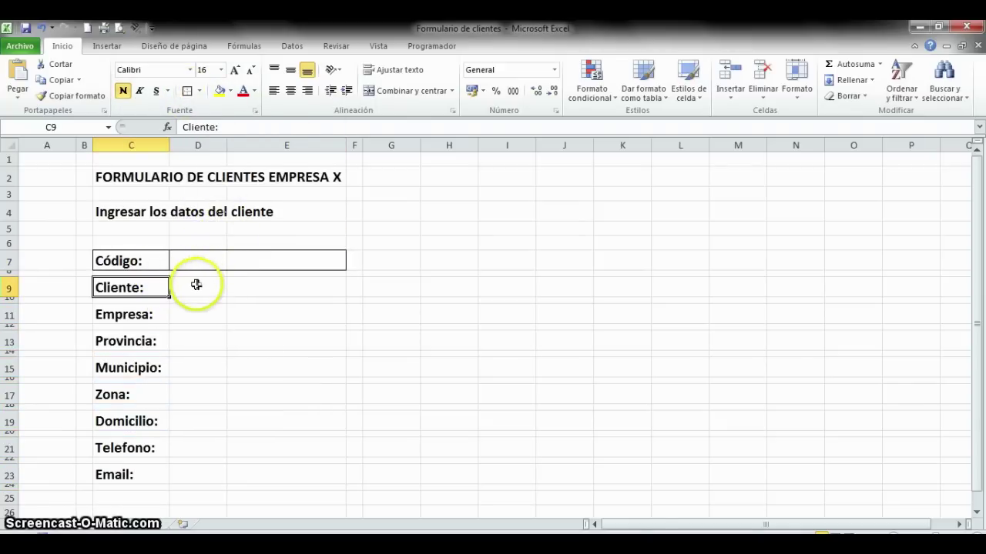
drag(197, 285, 244, 286)
click(187, 91)
click(158, 315)
click(187, 91)
drag(197, 314, 247, 315)
click(187, 91)
click(158, 342)
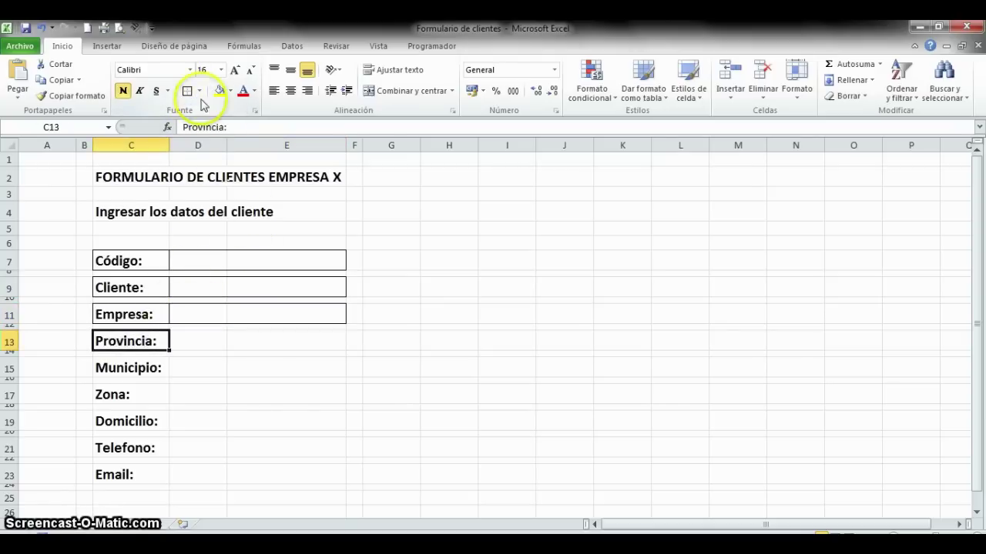
drag(193, 341, 255, 342)
click(187, 91)
click(143, 368)
click(187, 91)
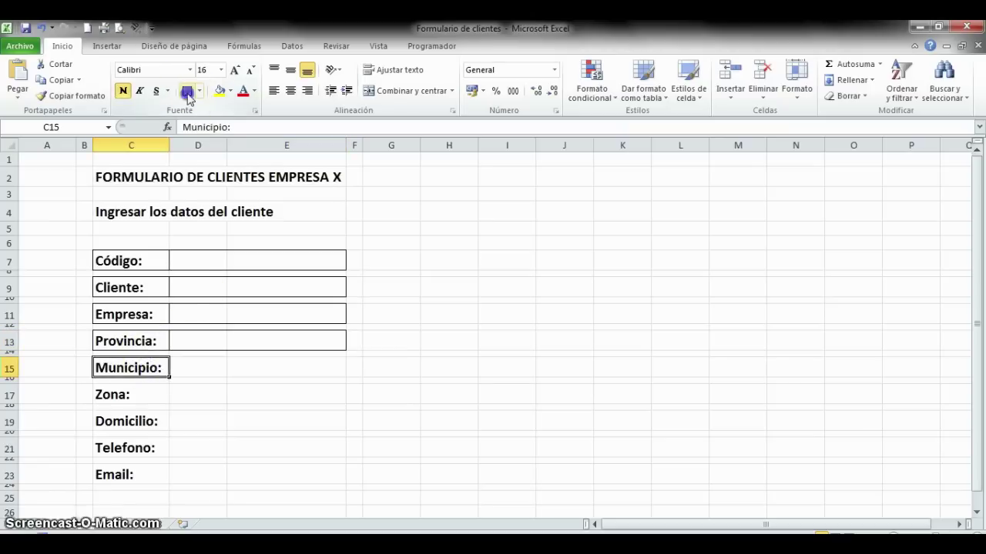
drag(193, 368, 245, 368)
click(187, 91)
Step: Box the Zona, Domicilio, Telefono and Email labels and their D:E input areas
click(154, 394)
click(187, 91)
mouse_move(190, 388)
mouse_down()
mouse_move(254, 395)
mouse_move(262, 421)
mouse_up()
click(187, 91)
click(158, 421)
click(187, 91)
click(227, 419)
click(187, 91)
click(135, 447)
click(187, 91)
drag(193, 447, 258, 447)
click(187, 90)
click(134, 474)
click(187, 91)
drag(207, 475, 258, 475)
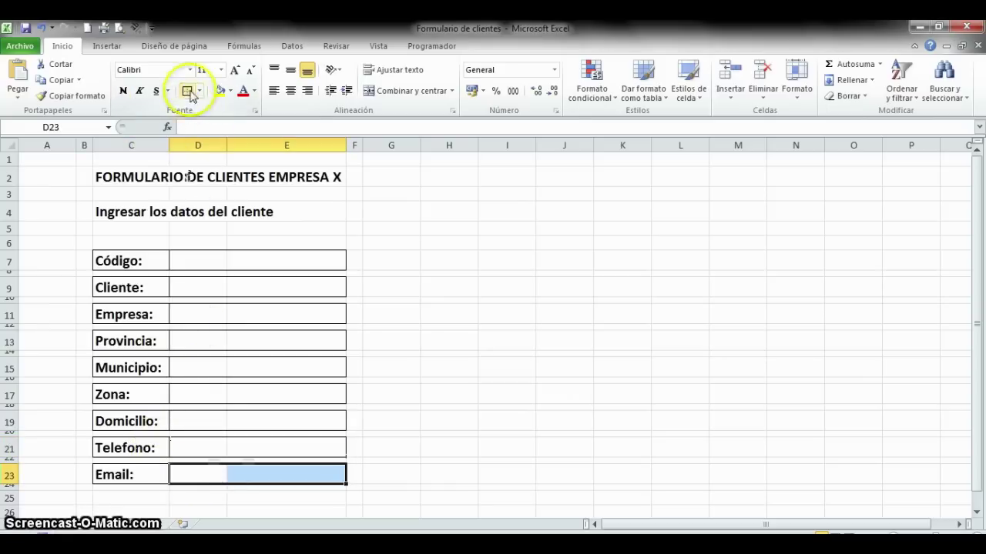
click(188, 91)
Step: Remove the D7:E7 borders and box cell D7 alone as the Código input
drag(194, 259, 229, 259)
click(199, 90)
click(220, 187)
click(196, 260)
click(199, 91)
click(220, 220)
click(446, 274)
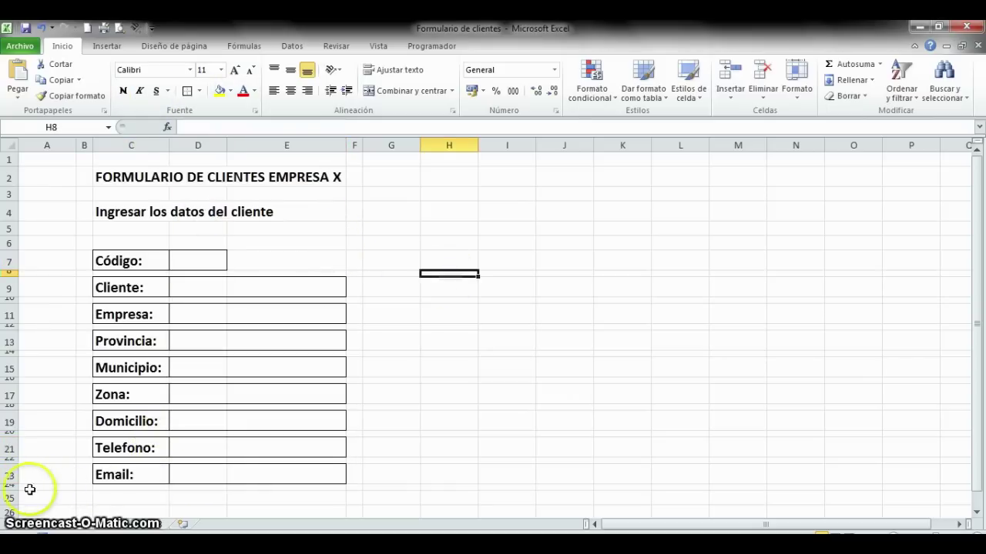
Step: Resize row 24 and put a thick box border around B2:F24
drag(9, 491, 9, 500)
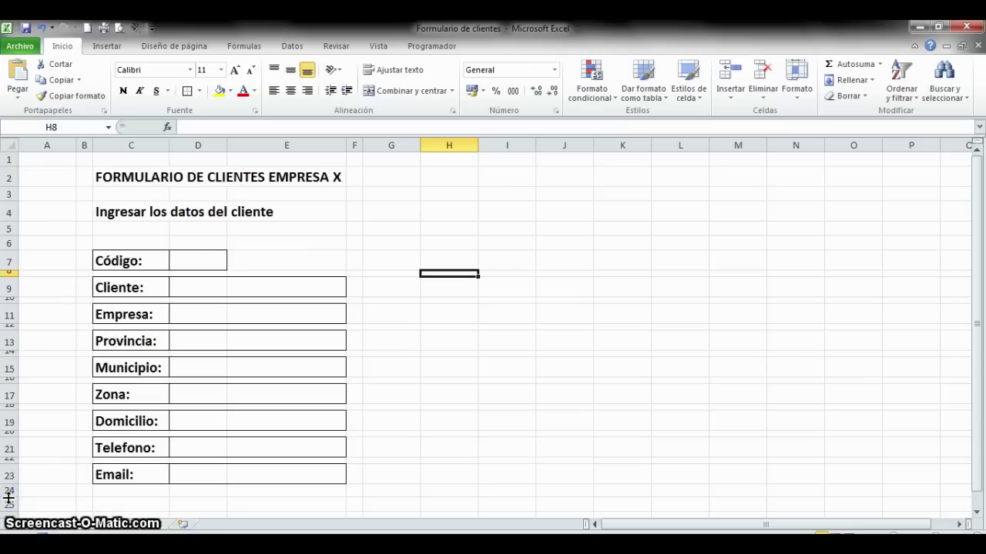
mouse_move(351, 492)
mouse_down()
mouse_move(202, 360)
mouse_move(87, 171)
mouse_up()
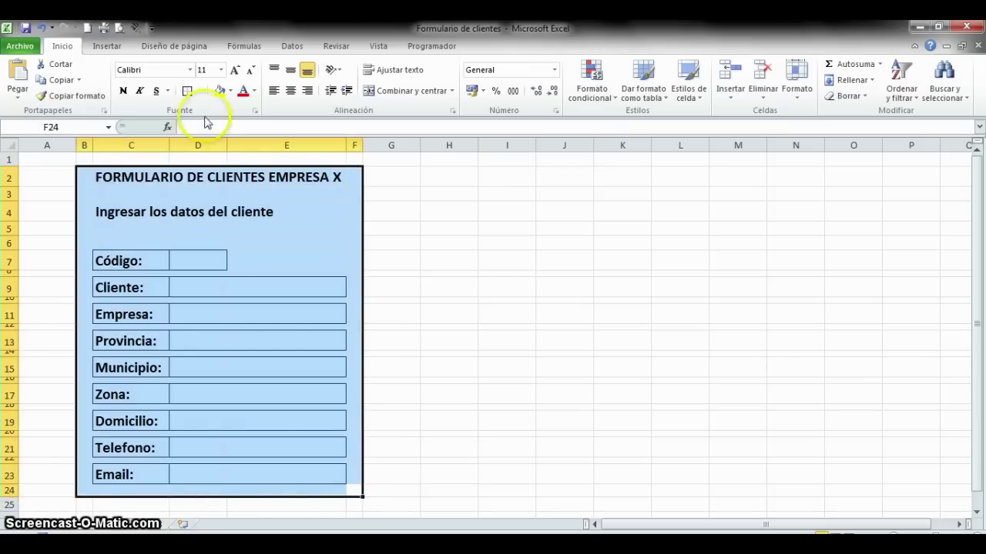
click(199, 90)
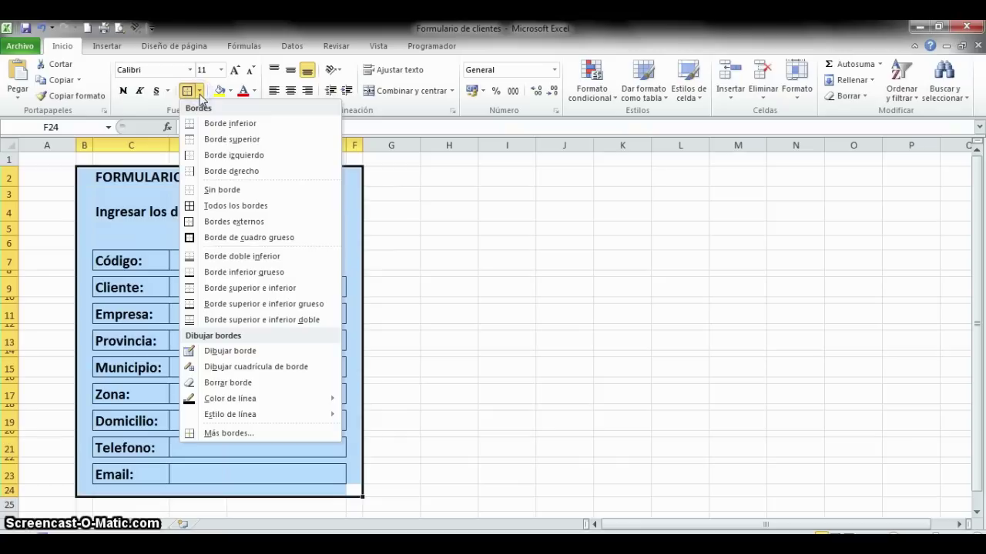
click(226, 238)
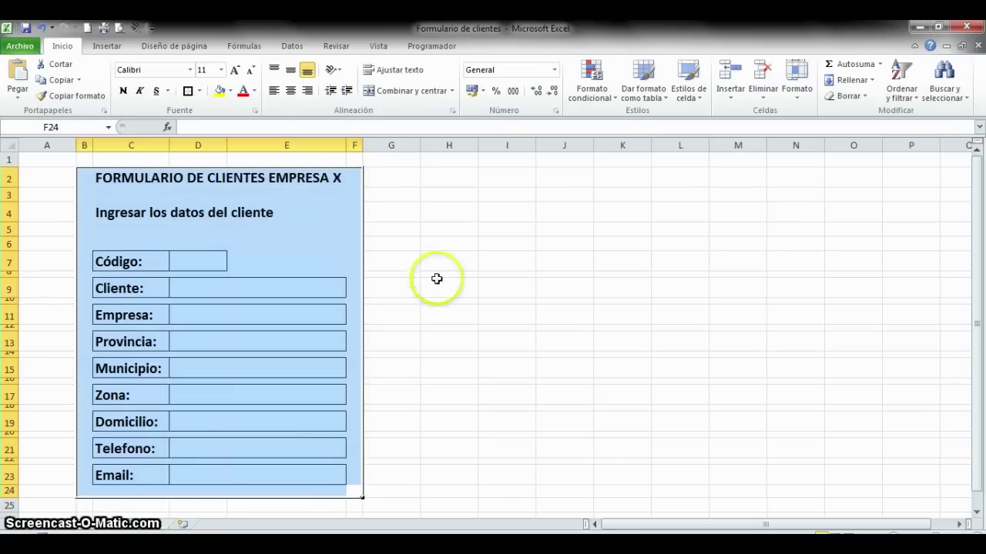
click(439, 280)
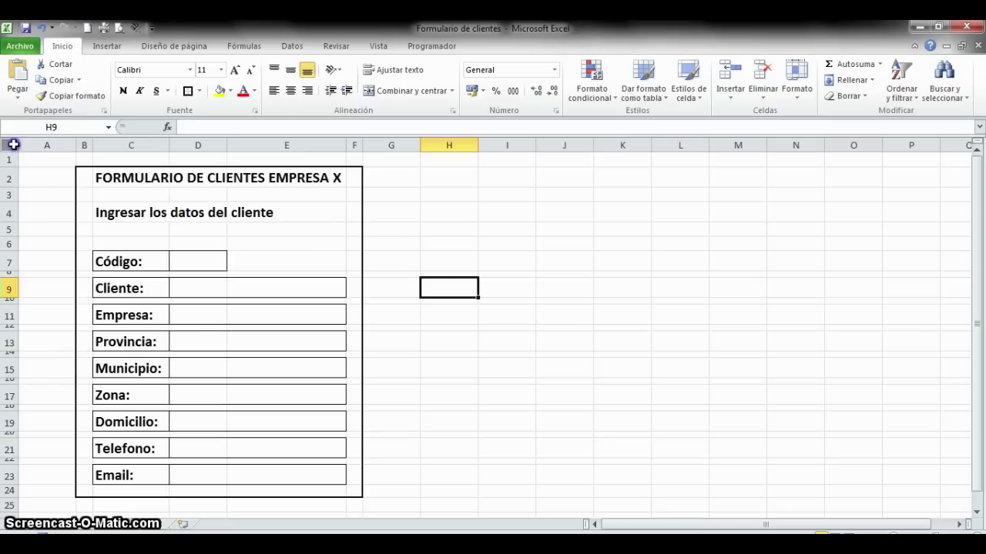
Step: Fill the entire worksheet with a gray theme colour
click(13, 144)
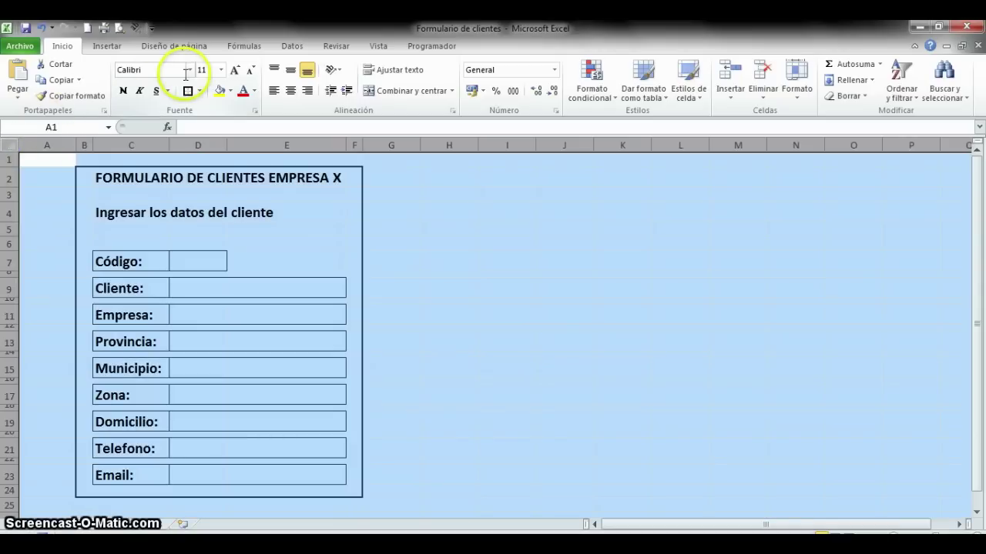
click(228, 91)
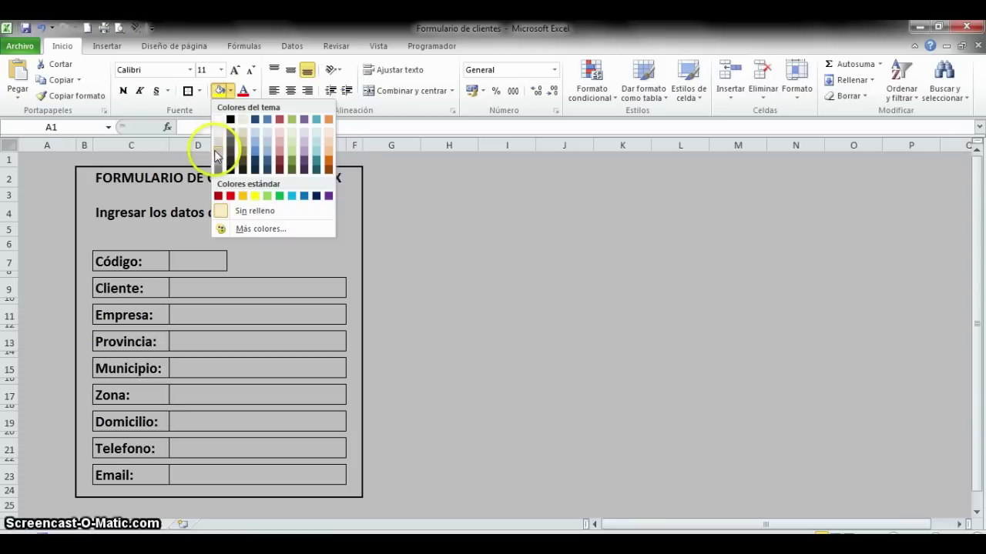
click(267, 143)
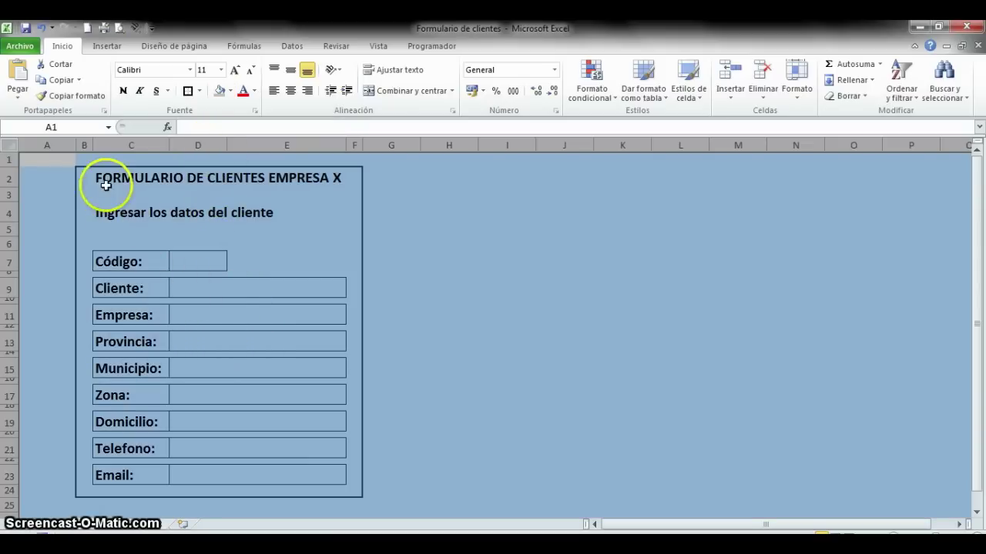
Step: Fill the form area B2:F24 with light aqua
mouse_move(80, 176)
mouse_down()
mouse_move(264, 219)
mouse_move(350, 490)
mouse_up()
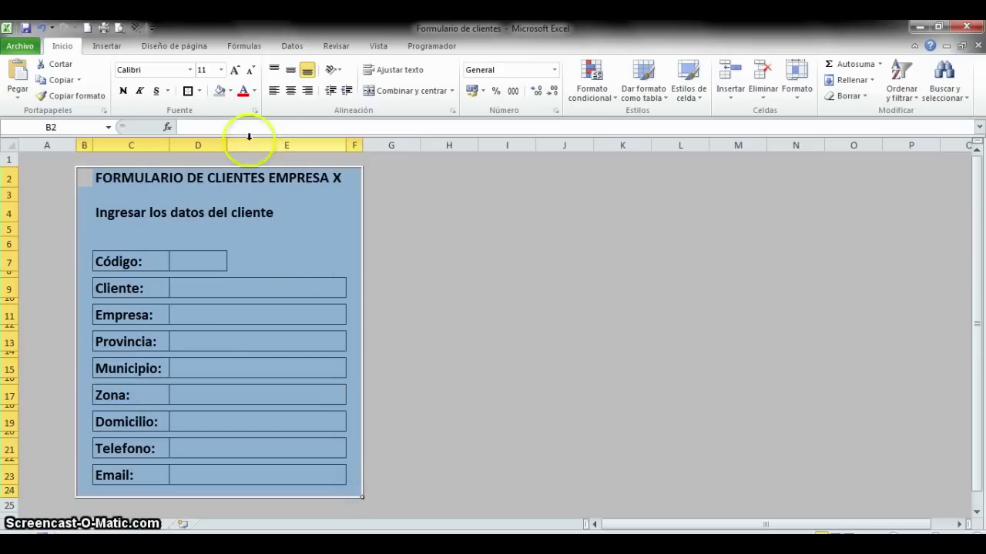
click(230, 90)
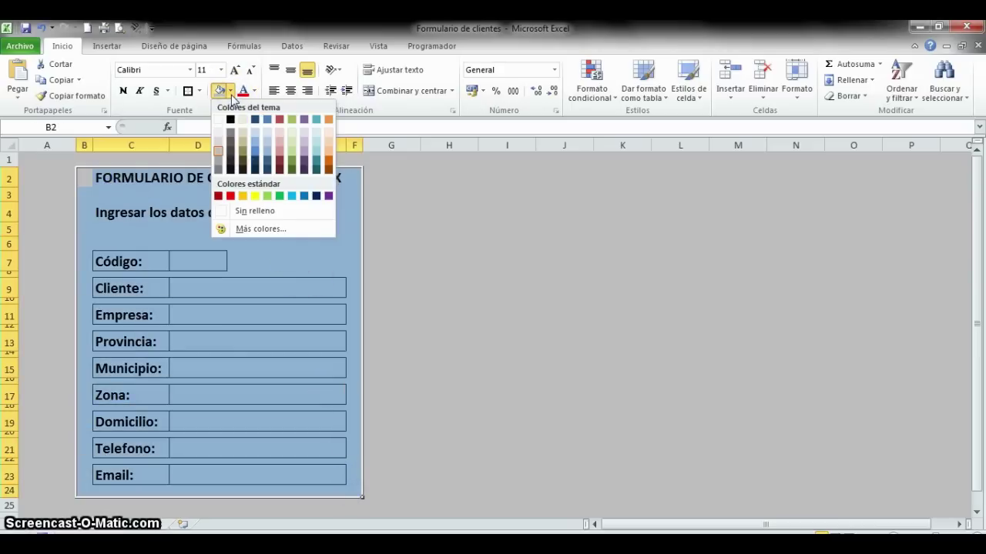
click(317, 131)
Step: Fill the nine entry boxes, Código D7 through the Email range, with white
click(184, 257)
ctrl+drag(186, 285, 254, 293)
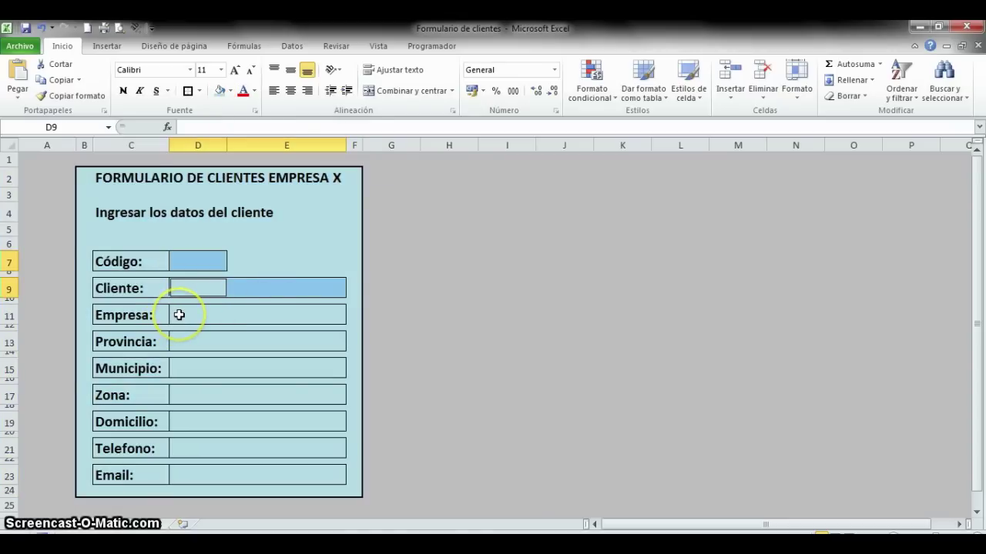
ctrl+drag(179, 315, 265, 314)
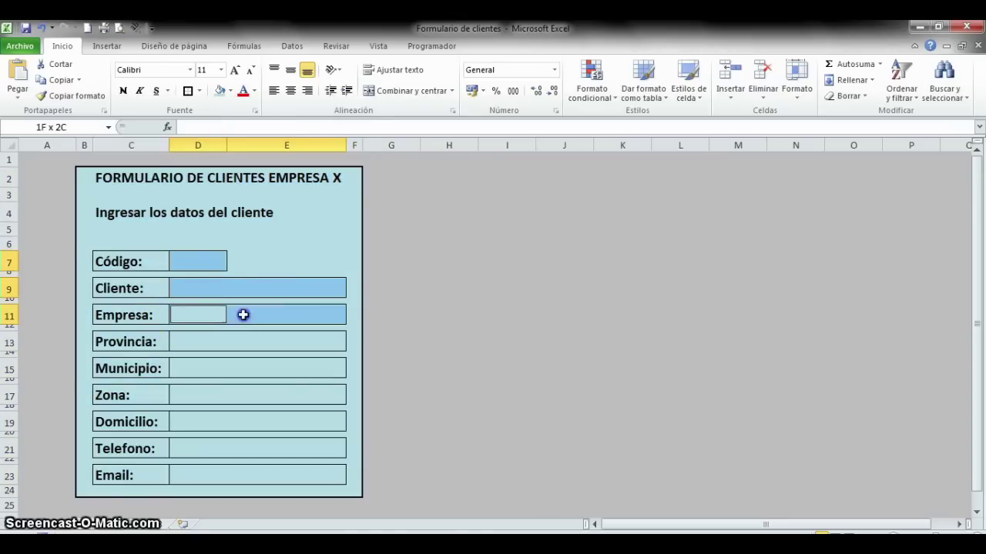
ctrl+drag(186, 341, 268, 345)
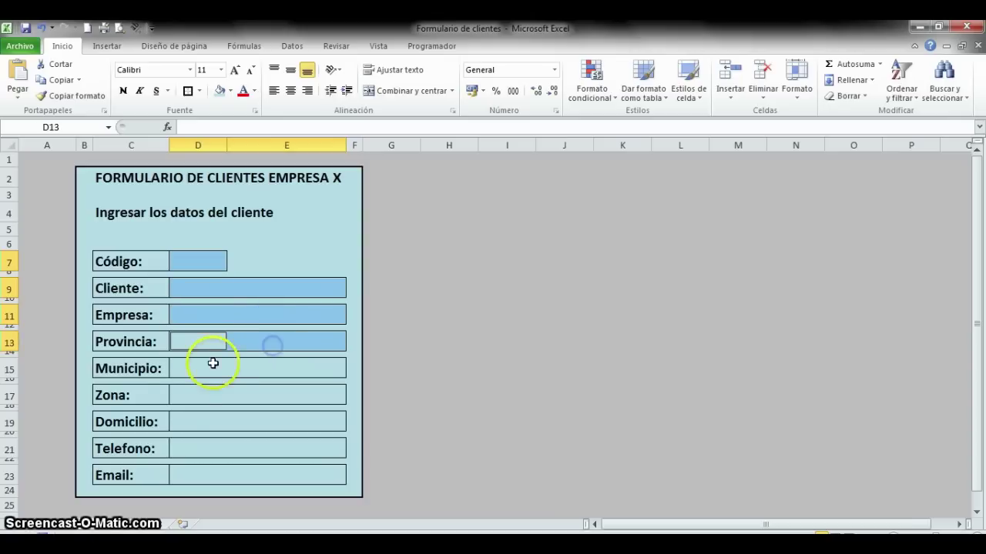
ctrl+drag(182, 373, 272, 371)
ctrl+drag(202, 393, 286, 394)
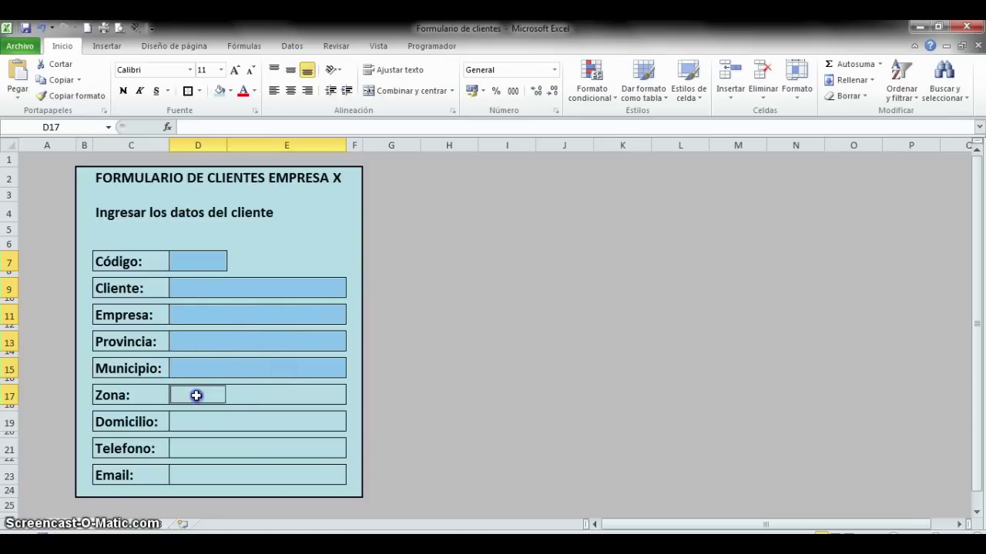
ctrl+drag(193, 426, 282, 423)
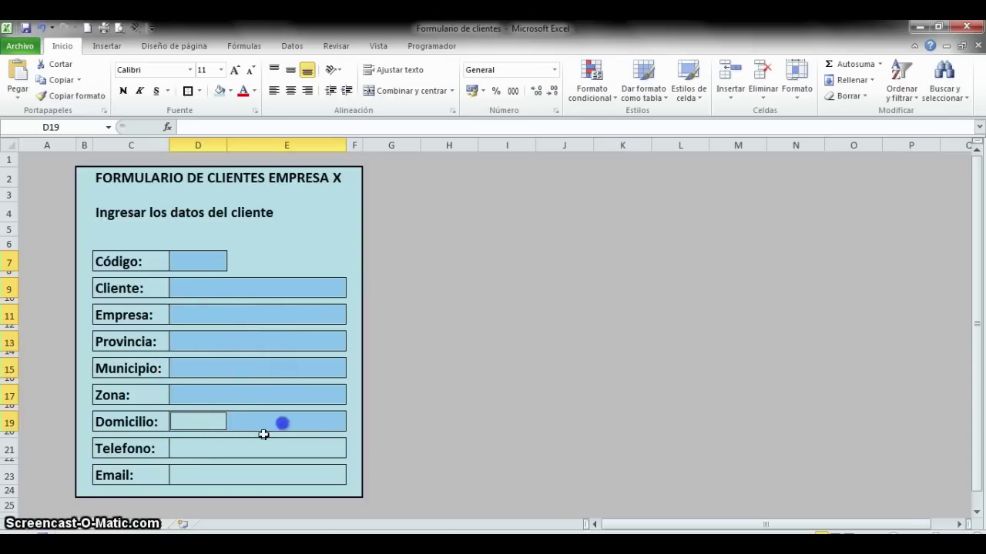
ctrl+drag(192, 449, 282, 449)
ctrl+drag(193, 475, 262, 476)
click(229, 91)
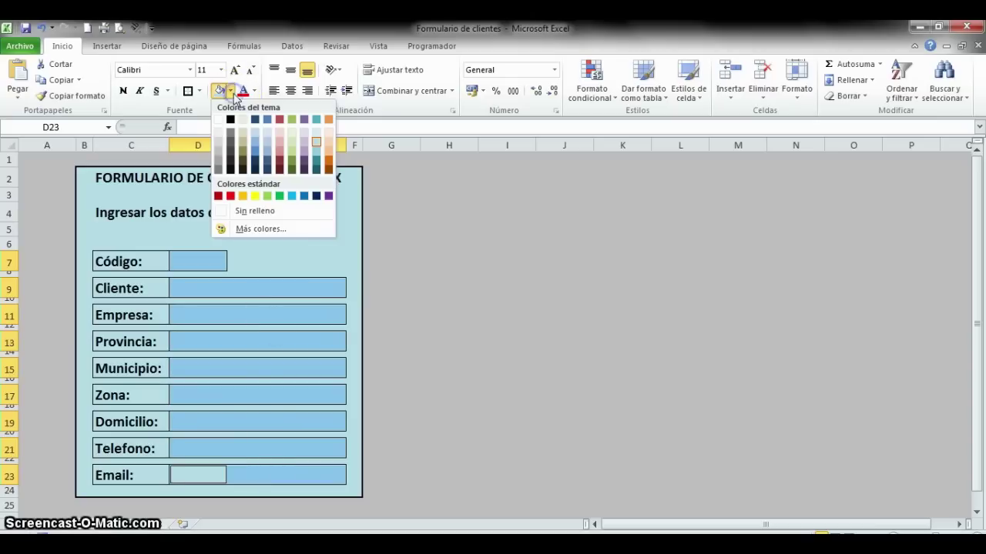
click(218, 124)
click(137, 269)
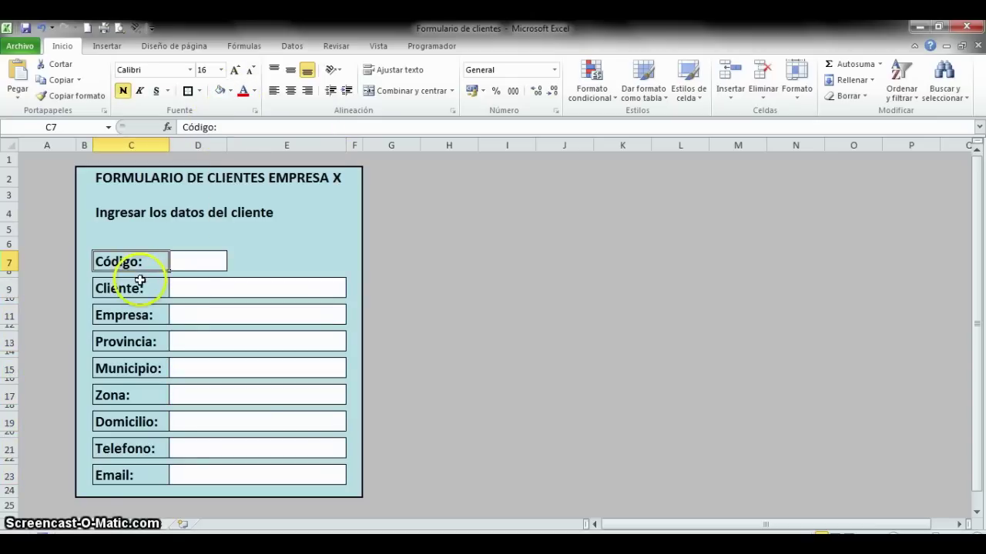
Step: Give the nine label cells, Código through Email, a blue fill
ctrl+click(138, 288)
ctrl+click(126, 320)
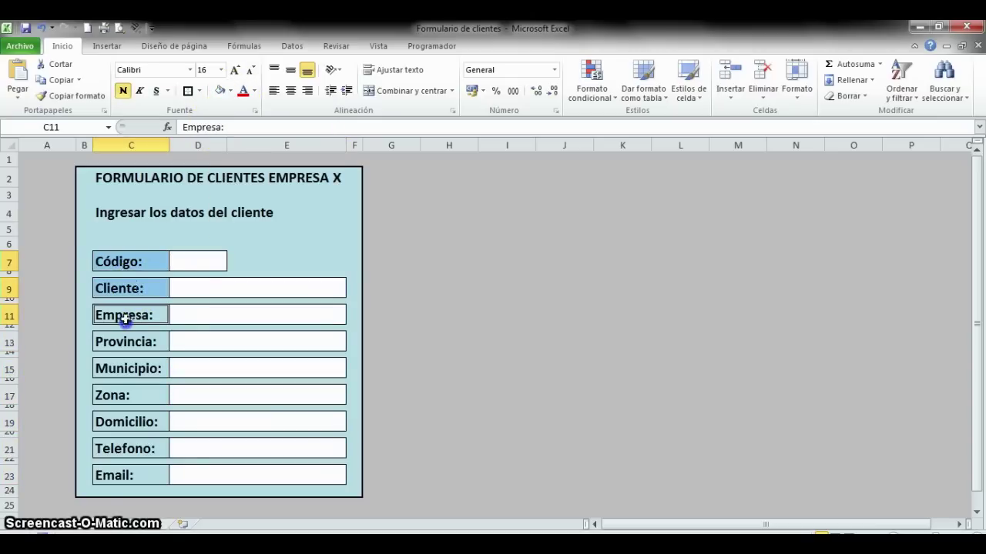
ctrl+click(134, 342)
ctrl+click(137, 369)
ctrl+click(136, 395)
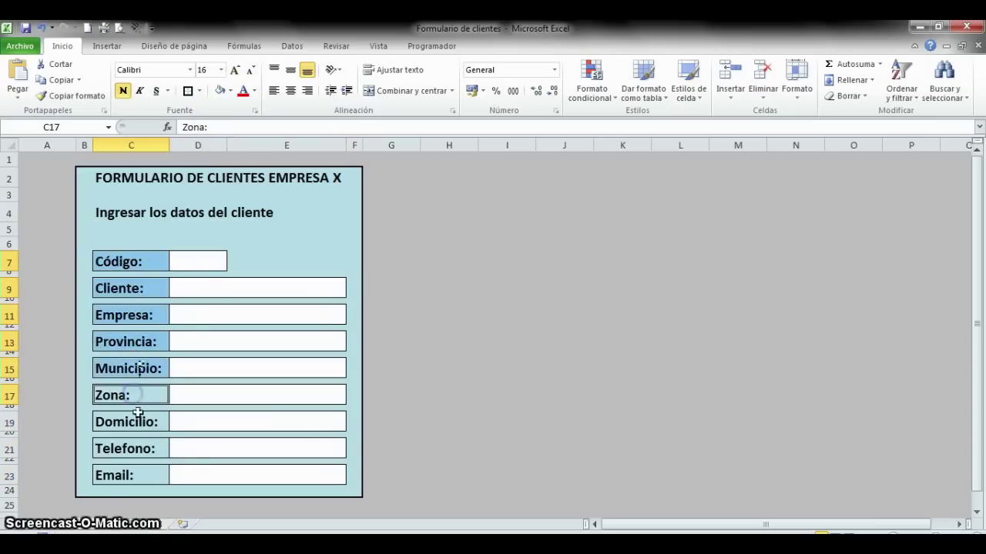
ctrl+click(137, 422)
ctrl+click(139, 448)
ctrl+click(141, 475)
click(230, 91)
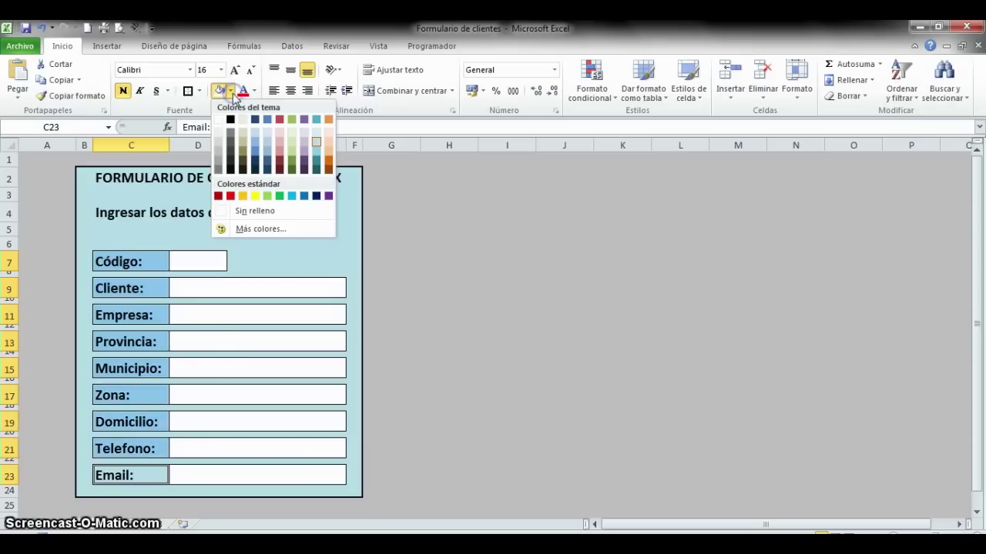
click(267, 141)
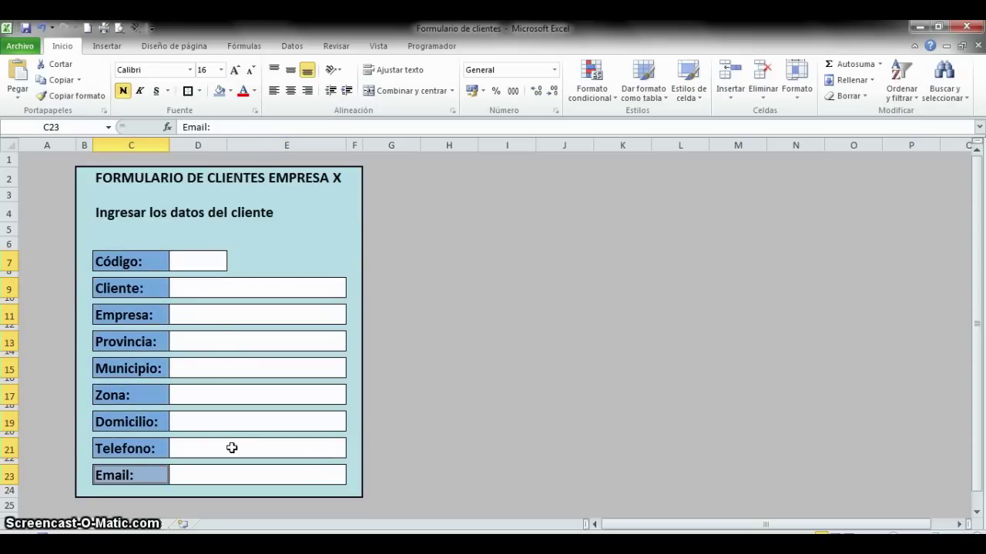
Step: Reselect the nine label cells from Código down to Email
click(146, 263)
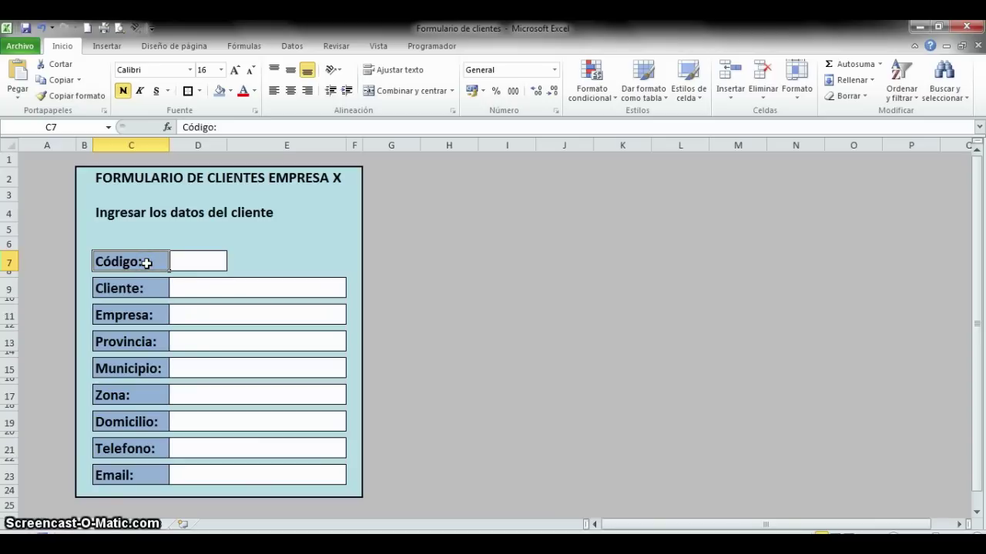
click(137, 287)
click(153, 316)
click(148, 340)
click(147, 368)
click(139, 394)
click(159, 423)
click(151, 450)
click(154, 472)
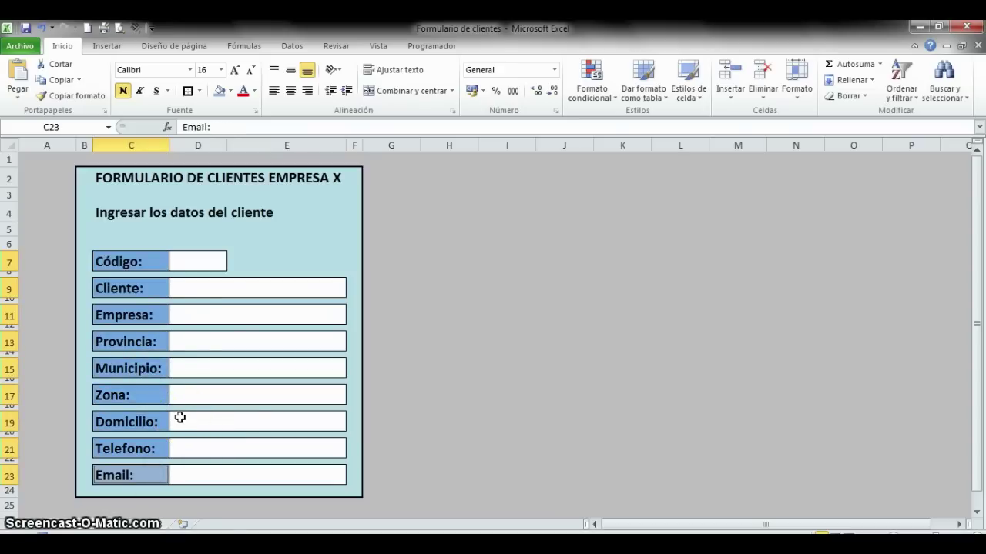
Step: Paste the copied labels as values, transposed across A7:I7 of the blank data sheet
key(ctrl+c)
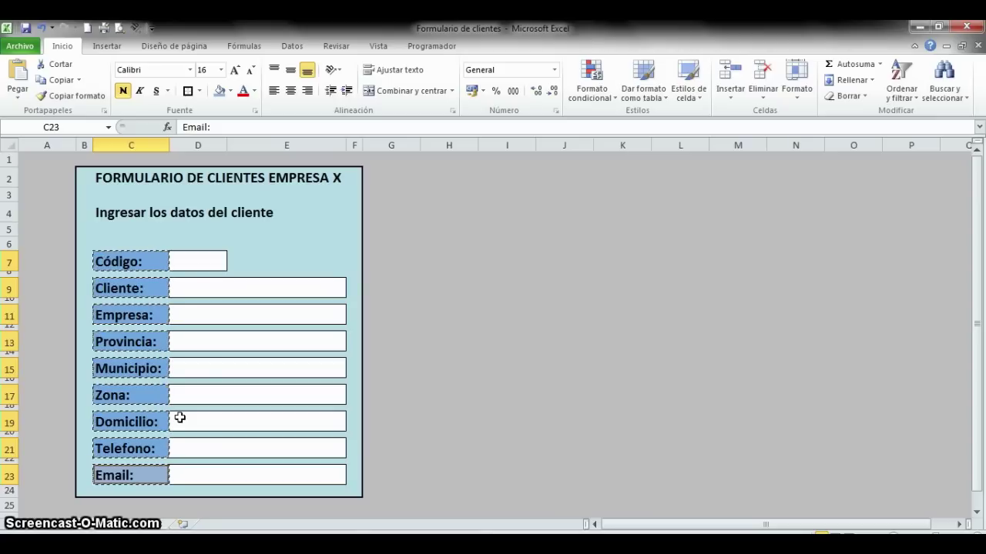
click(121, 524)
key(Left)
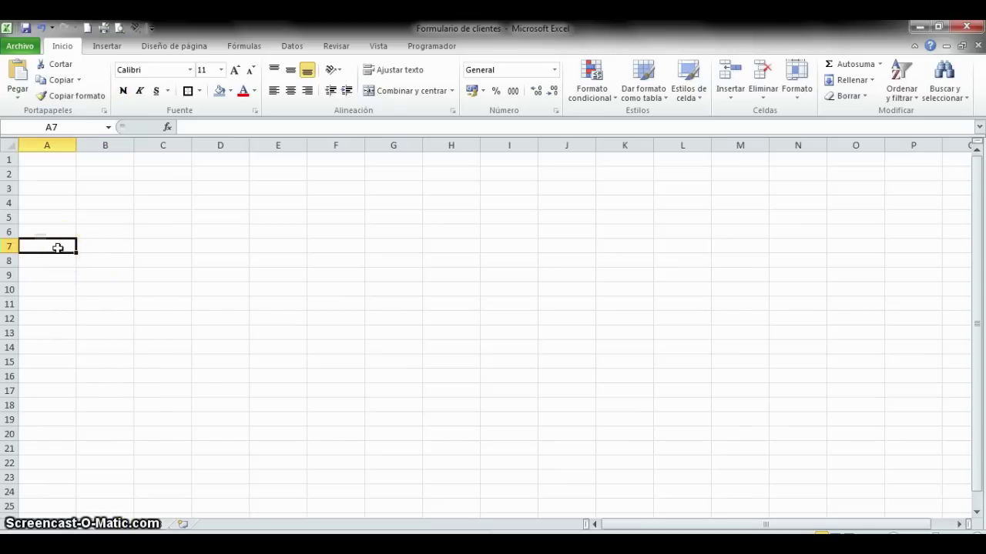
click(46, 244)
right_click(46, 245)
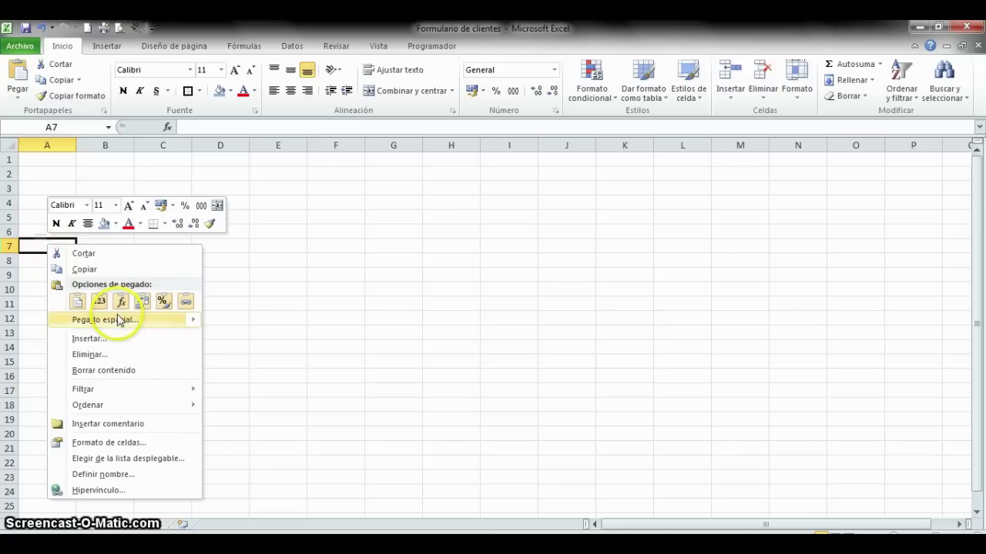
click(120, 320)
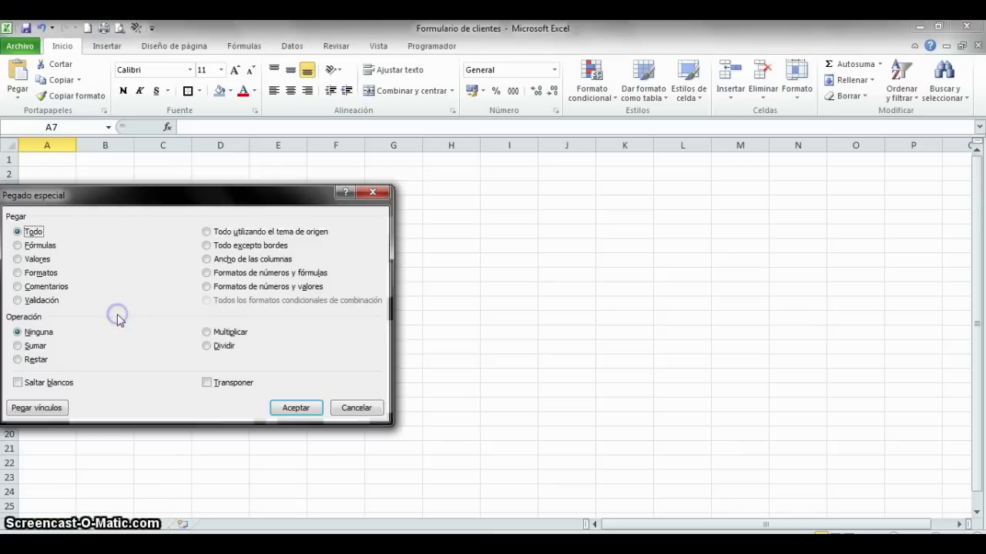
click(31, 260)
click(223, 385)
click(297, 408)
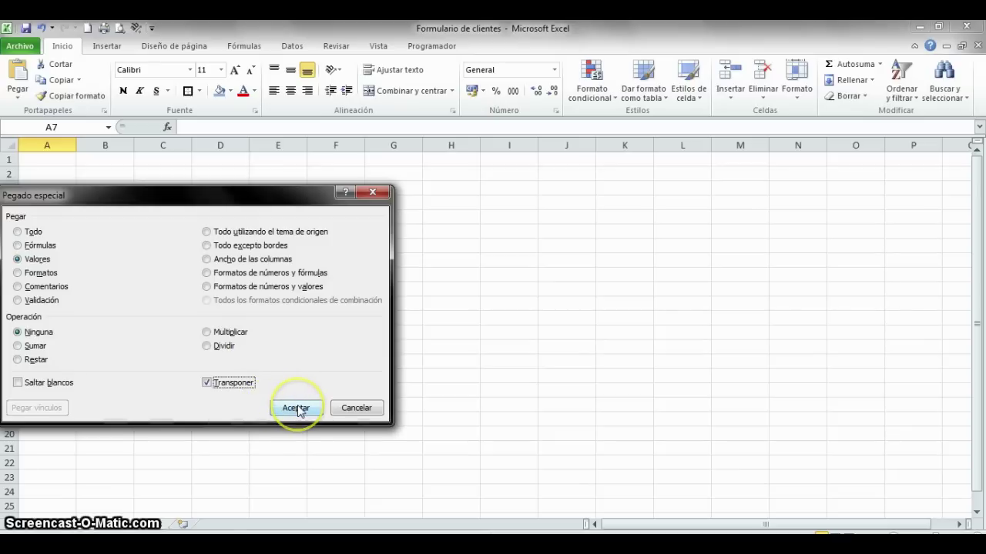
double_click(64, 247)
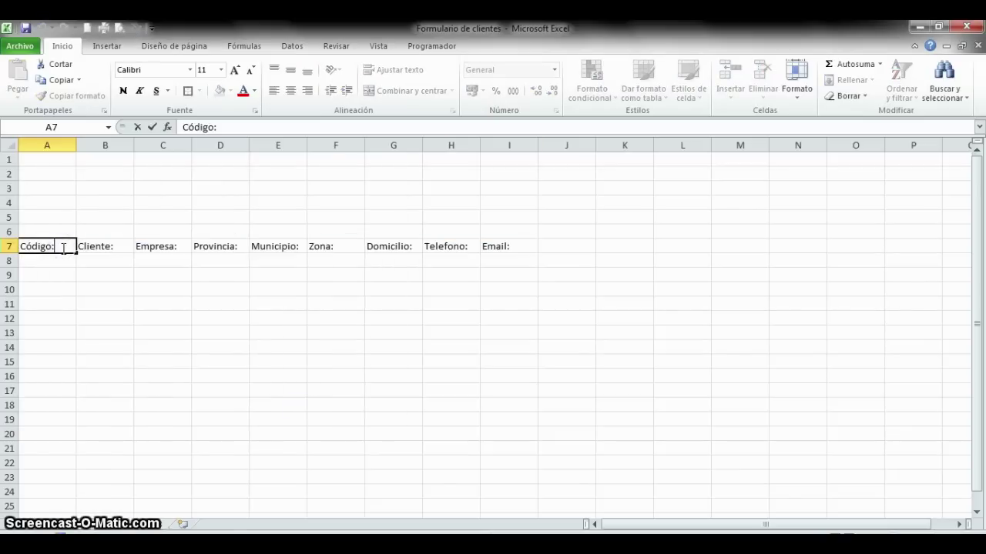
Step: Delete the trailing colons from the row-7 header texts
click(121, 247)
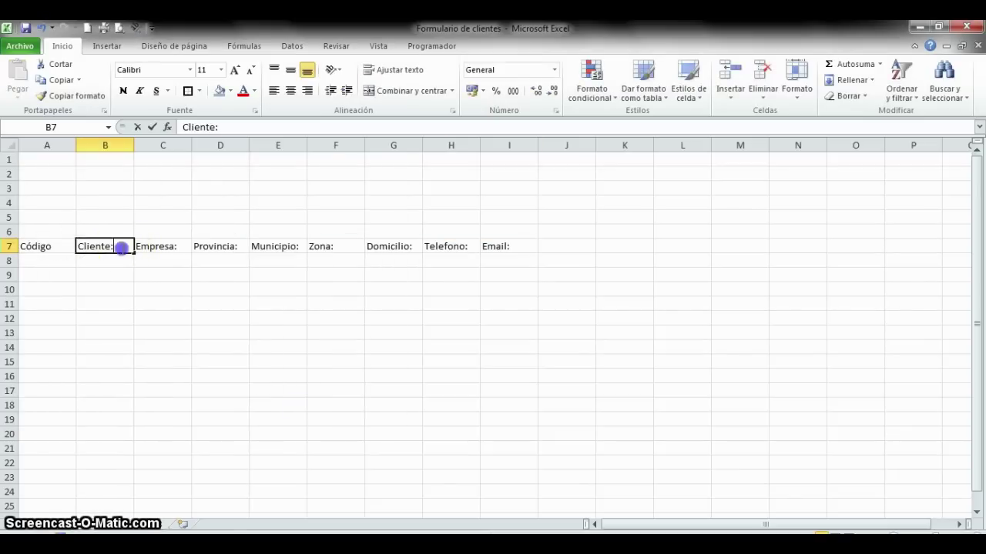
double_click(180, 248)
key(BackSpace)
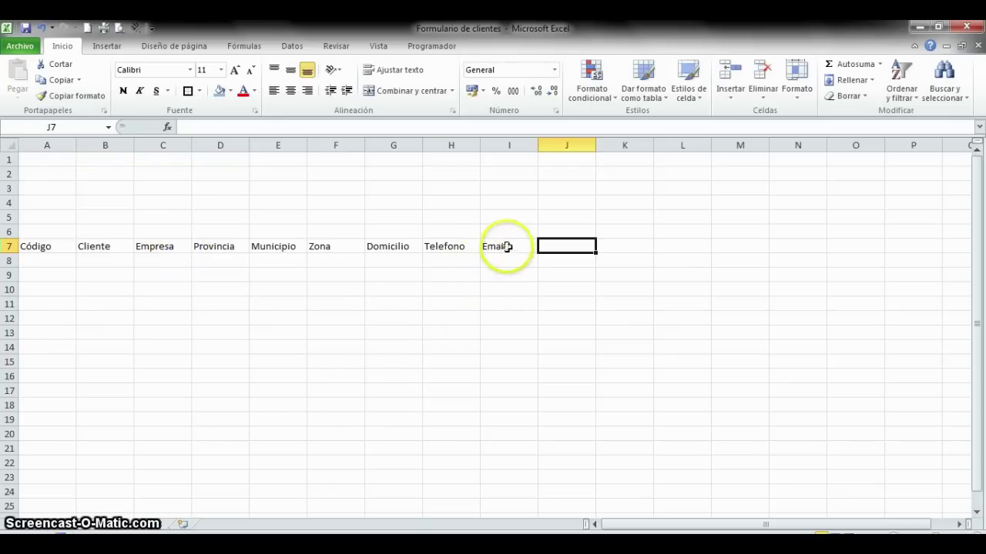
Step: Apply All Borders to the header cells A7:I7
drag(506, 248, 68, 245)
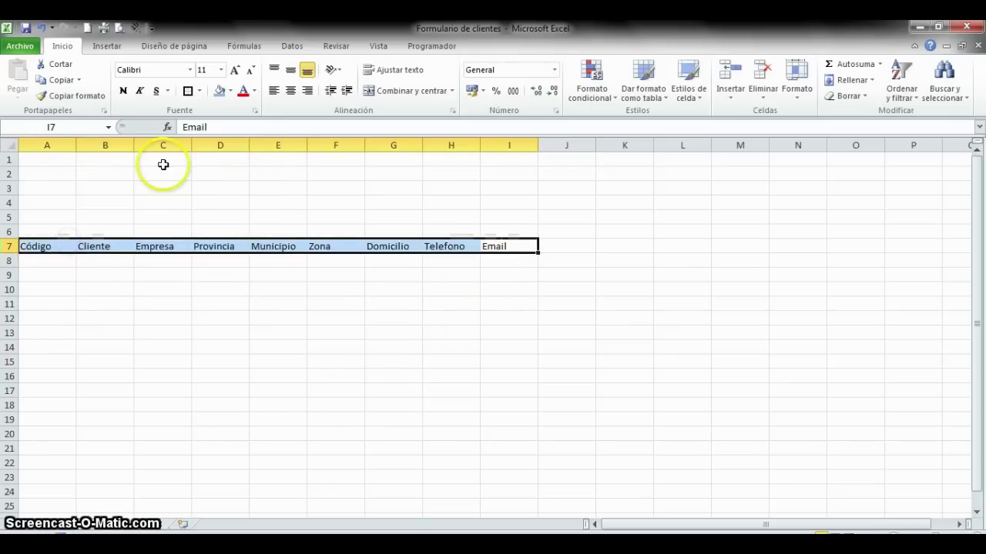
click(199, 91)
click(213, 204)
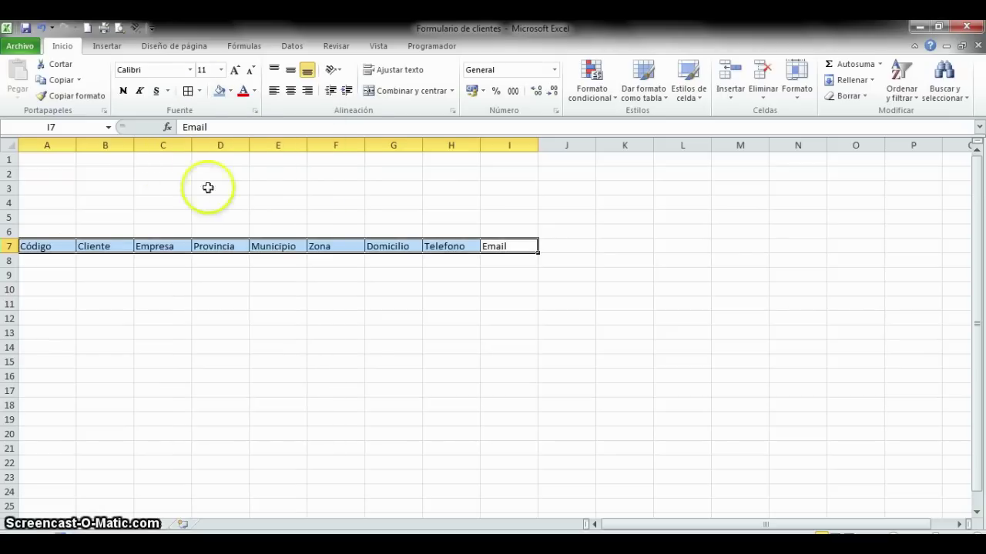
Step: Make the A7:I7 headers orange-filled, bold and centred
click(229, 91)
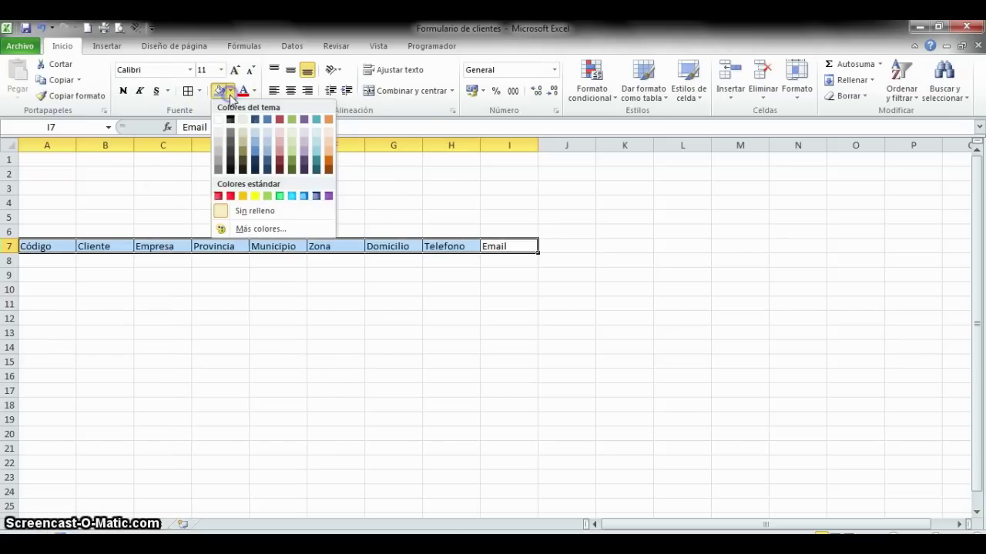
click(329, 158)
click(124, 91)
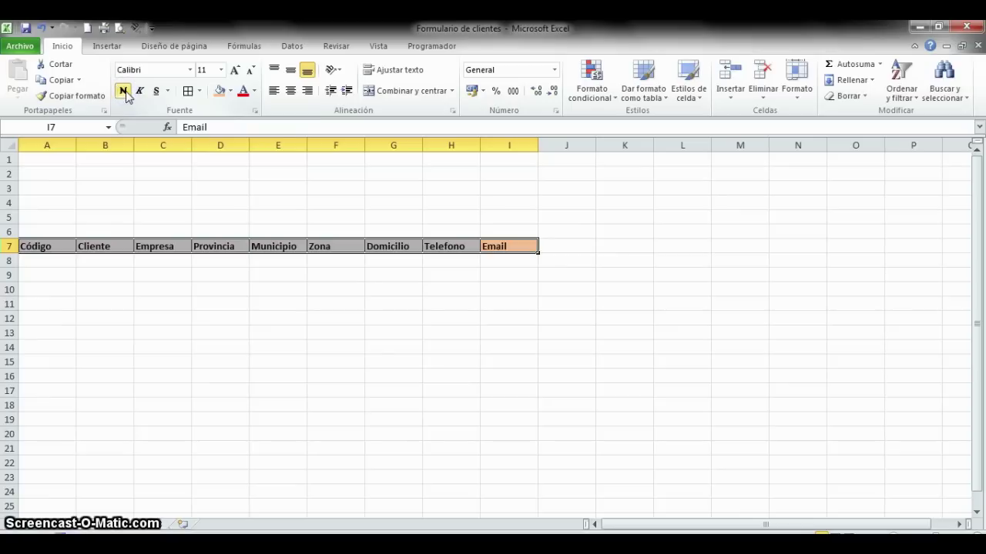
click(291, 90)
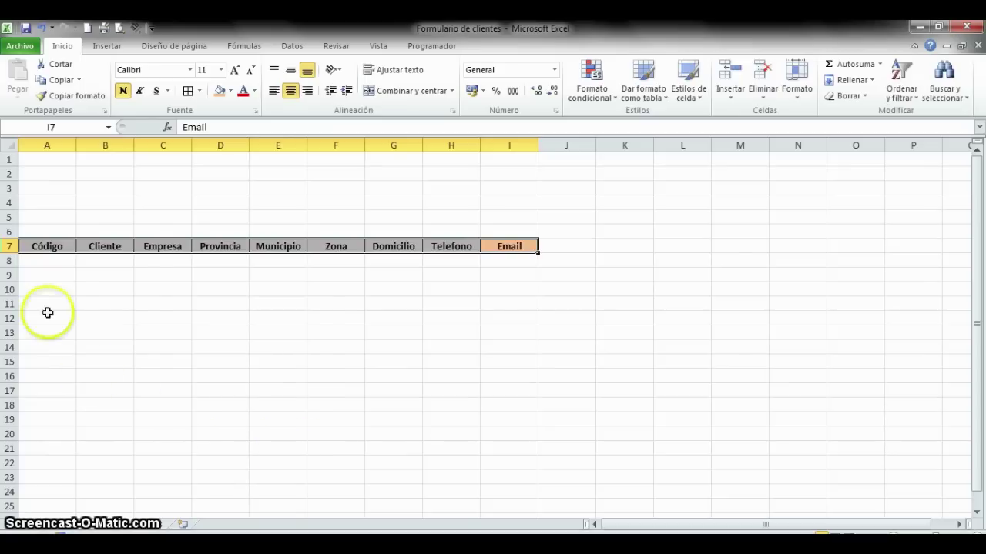
Step: Fill row 8 (A8:I8) light blue
drag(24, 260, 513, 265)
click(229, 91)
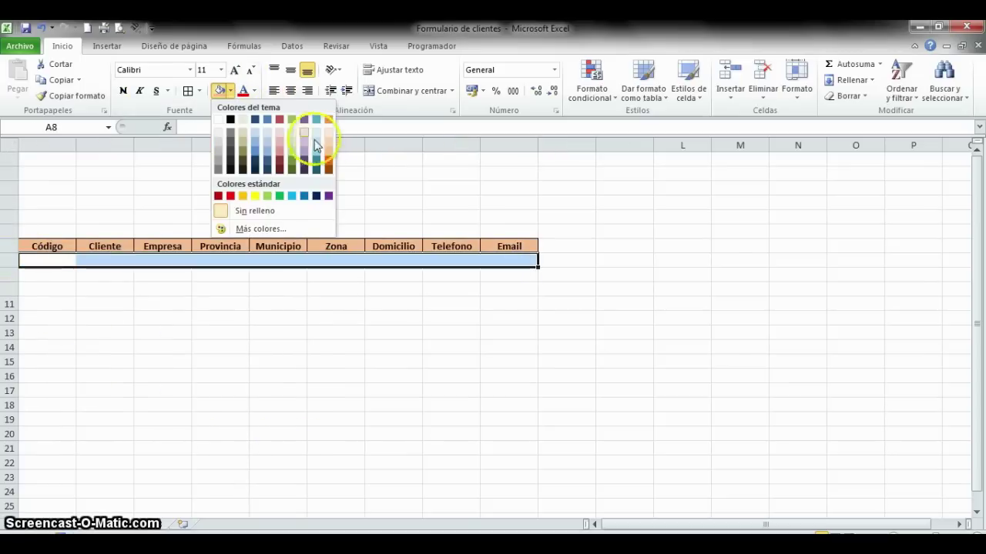
click(314, 151)
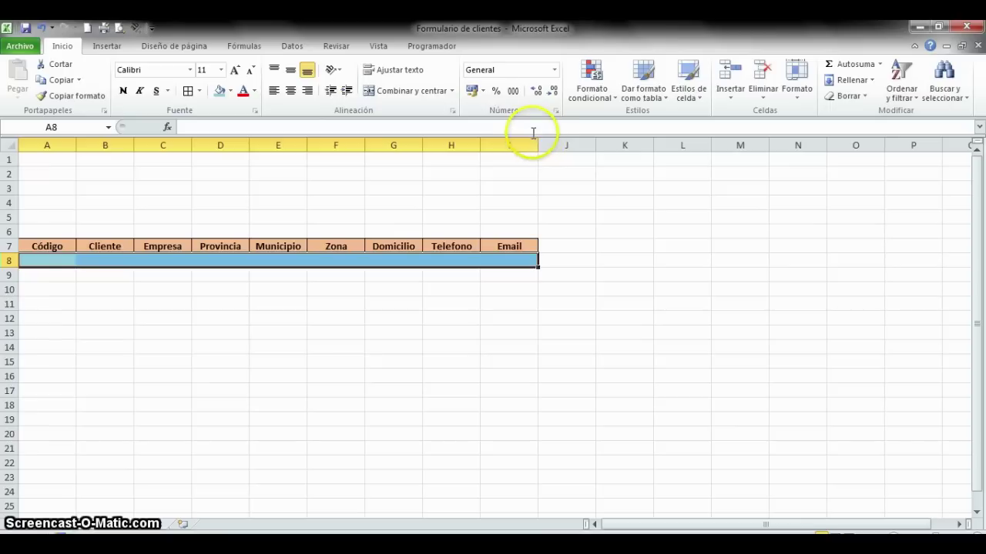
Step: Fill rows 1 to 6 (A1:I6) above the headers with blue
click(513, 230)
drag(512, 230, 37, 160)
click(219, 91)
click(231, 243)
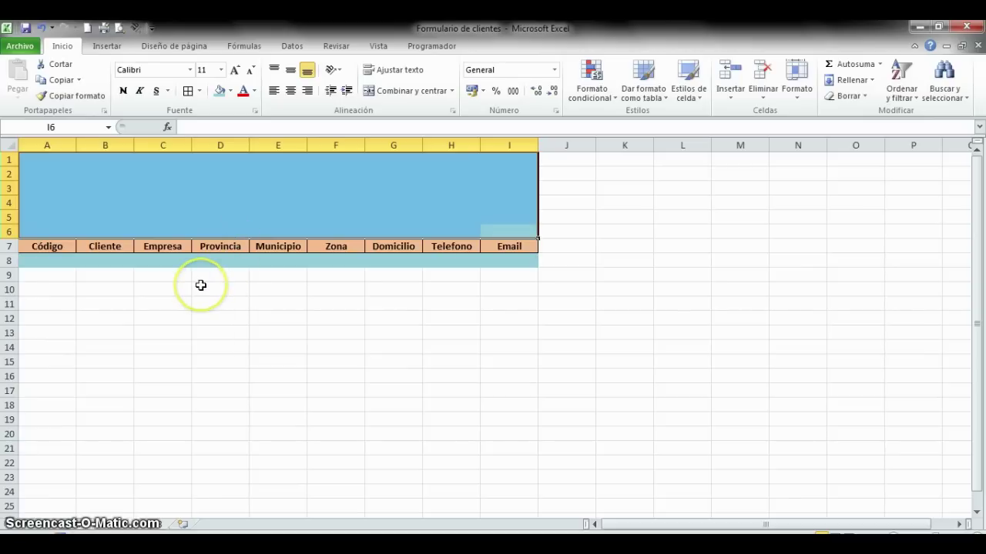
Step: Freeze panes at row 8 on Datos so rows 1–7 stay fixed
mouse_move(34, 261)
mouse_down()
mouse_move(267, 283)
mouse_move(502, 259)
mouse_up()
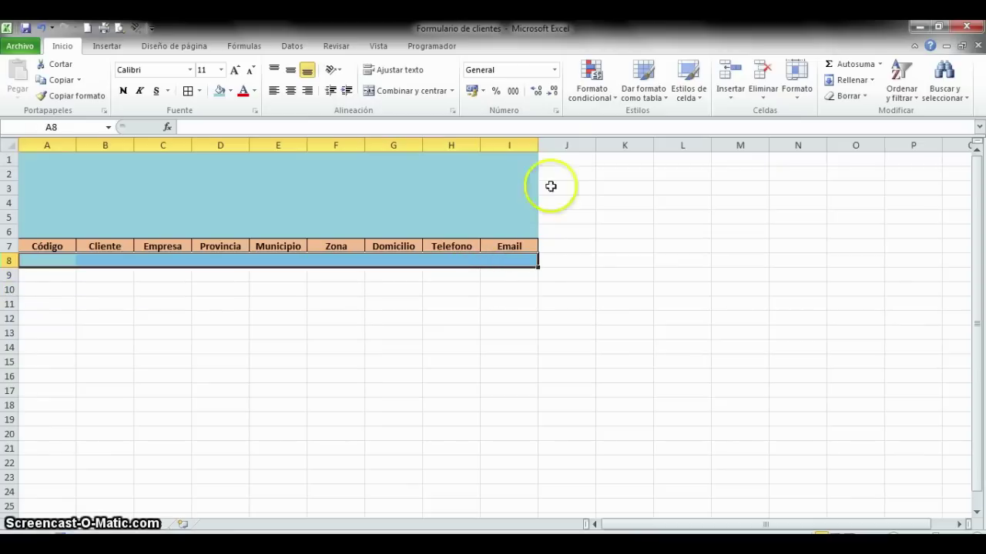
click(379, 48)
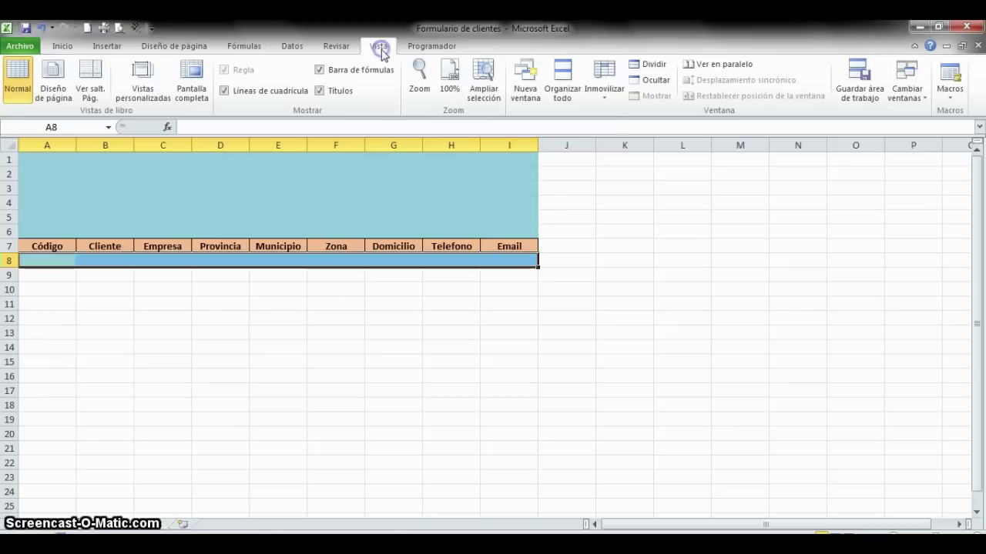
click(604, 77)
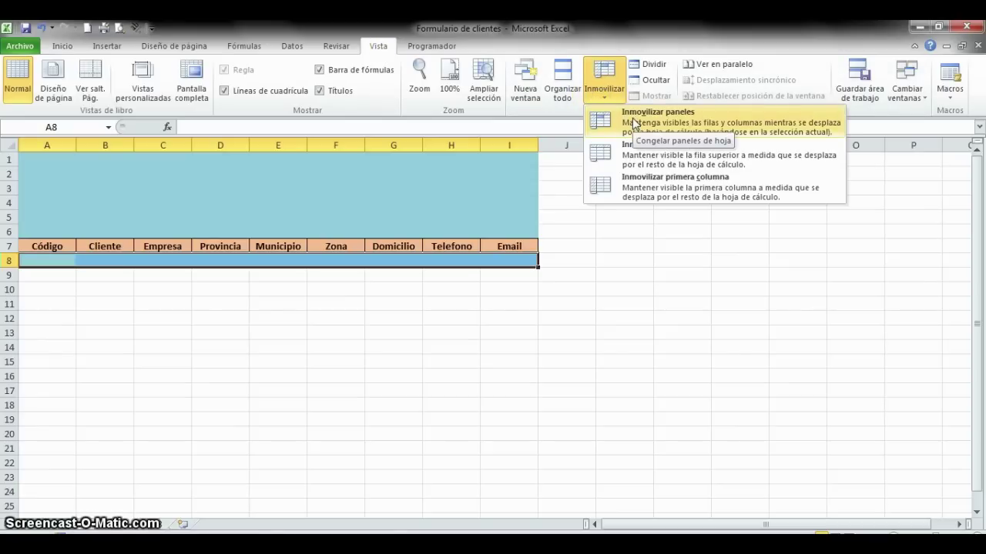
click(634, 123)
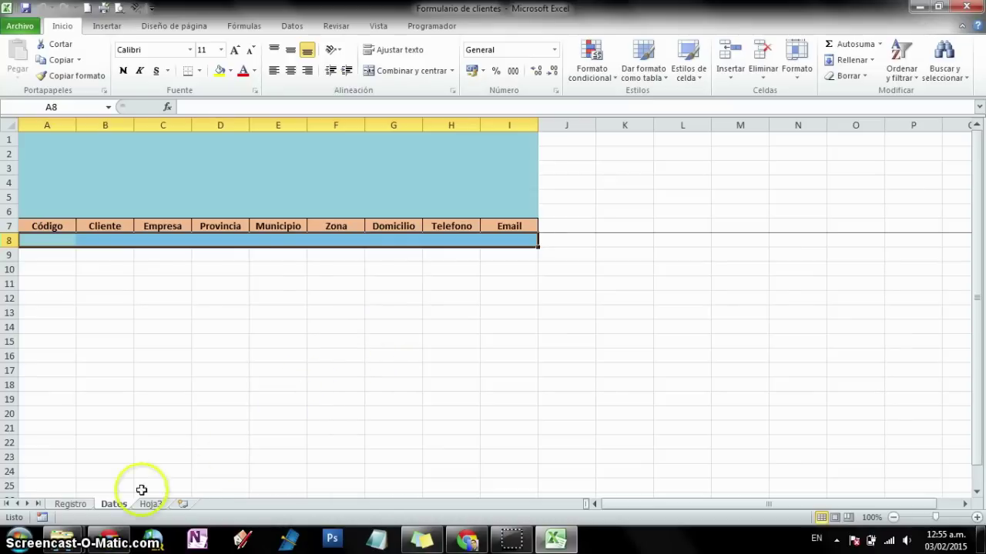
click(82, 506)
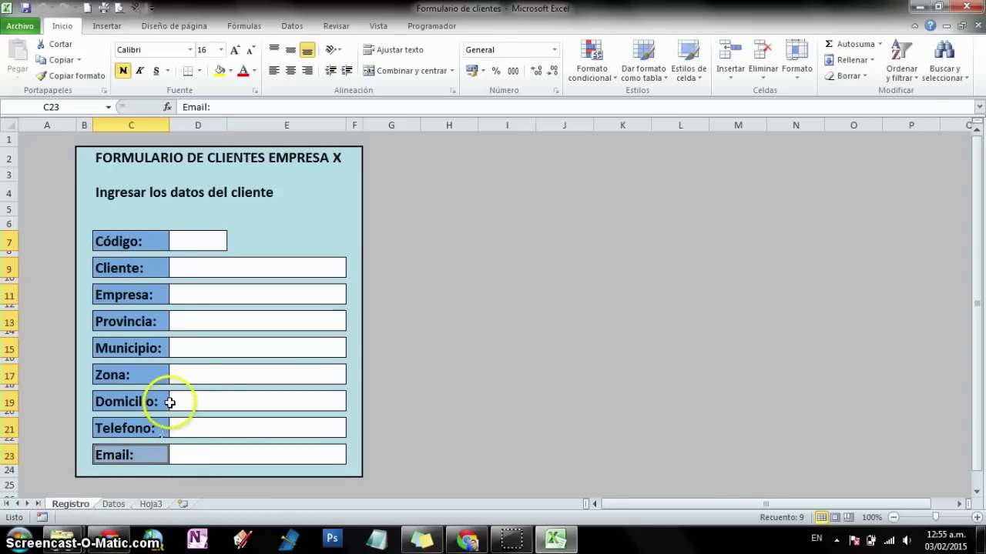
Step: Enter =CONTAR(Datos!A8:A1048576)+1 in Código cell D7 so it shows 1
click(197, 242)
click(227, 250)
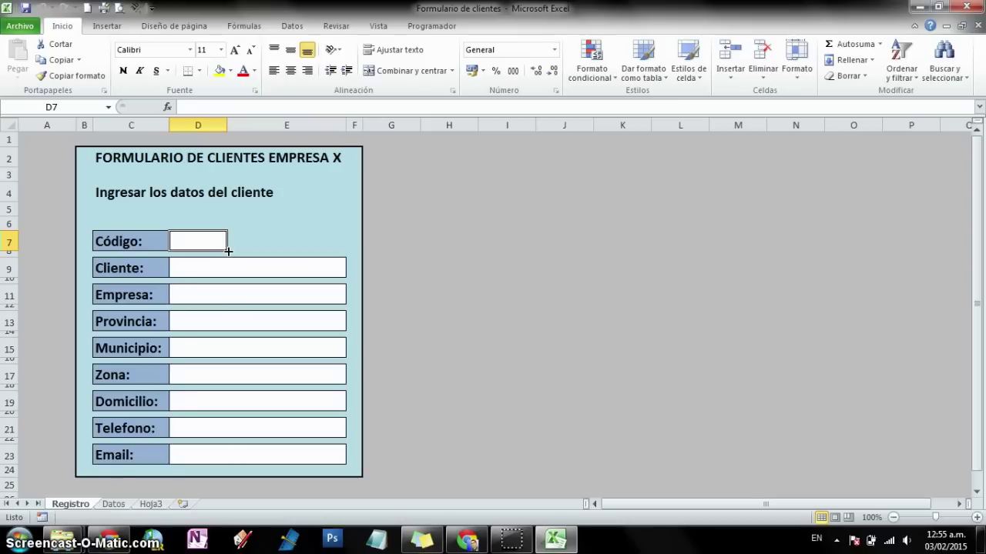
text(=c)
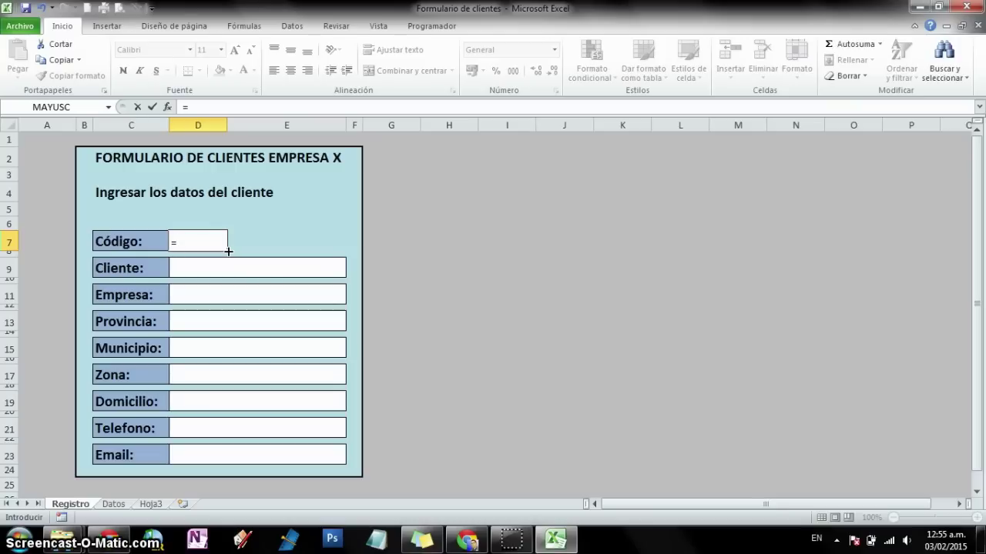
text(ontar)
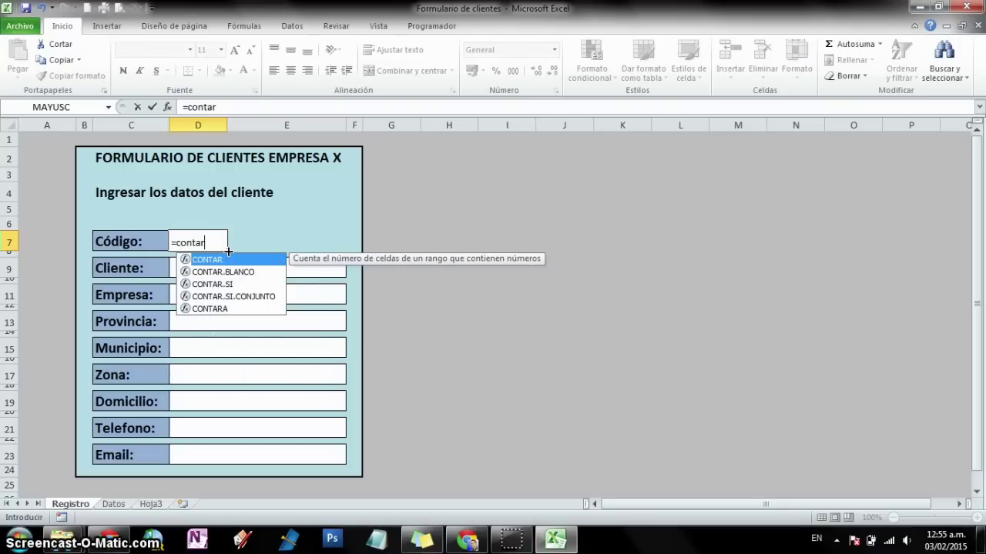
text(()
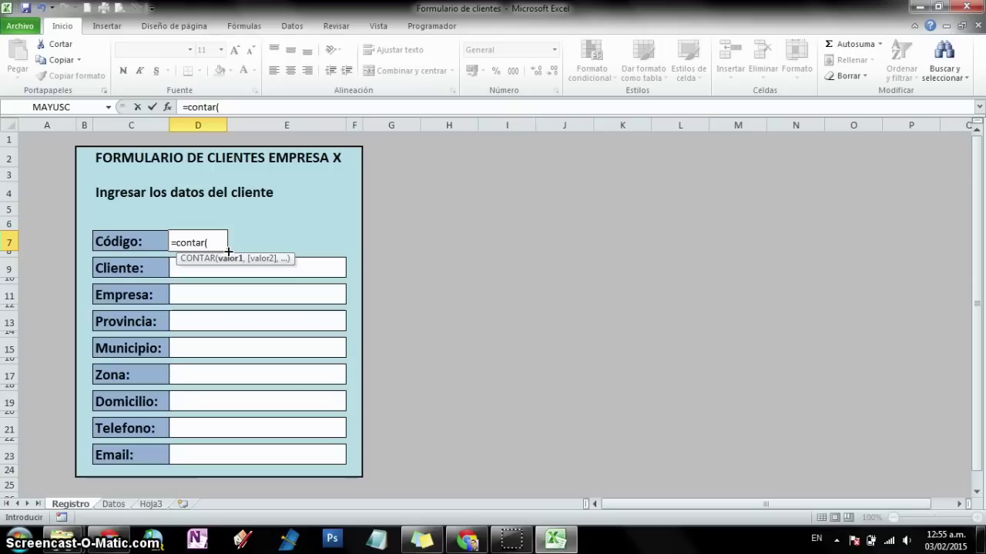
click(114, 504)
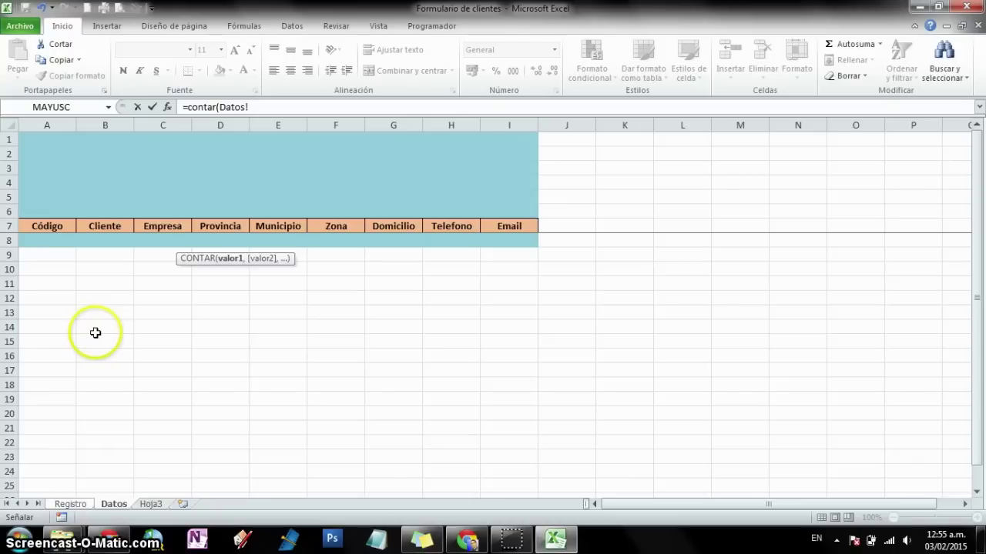
click(52, 240)
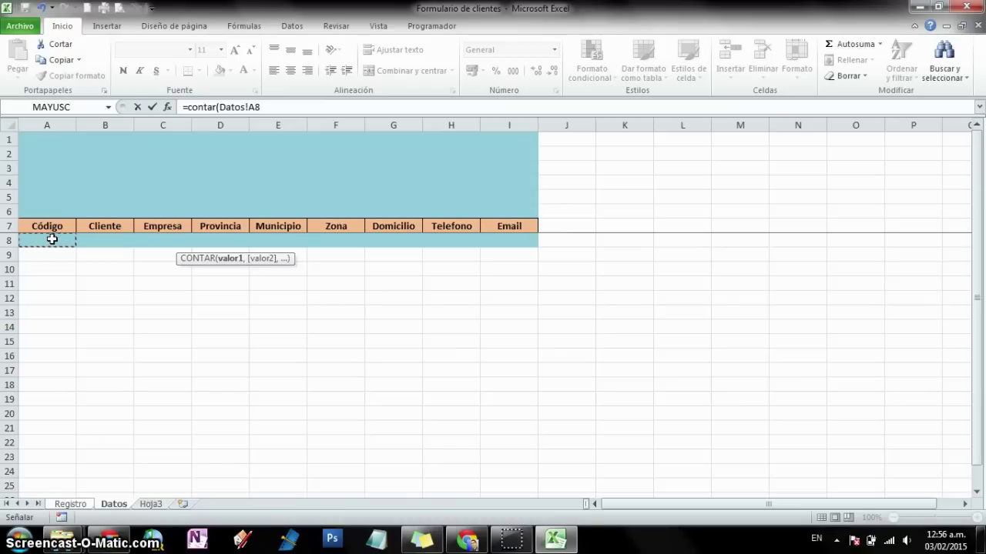
key(ctrl+shift+Down)
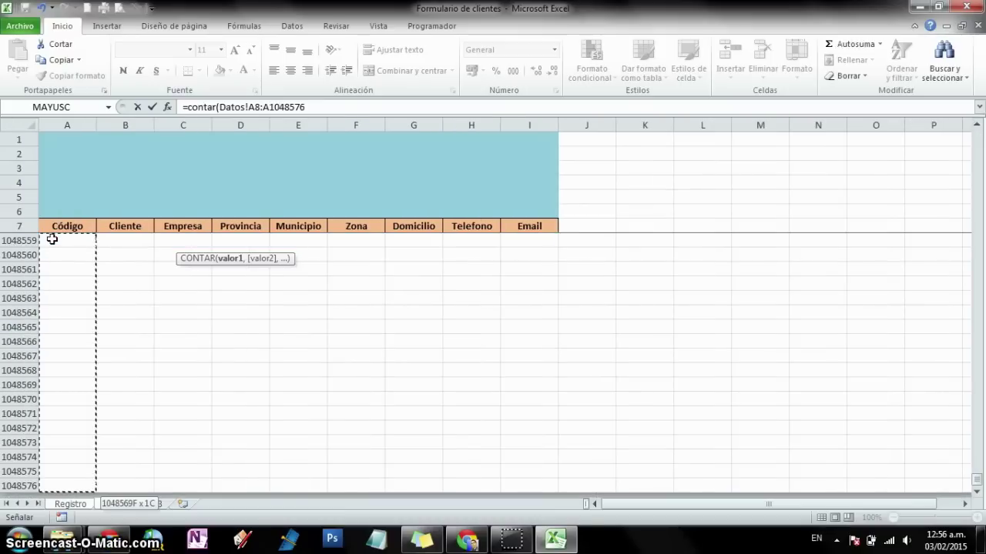
text())
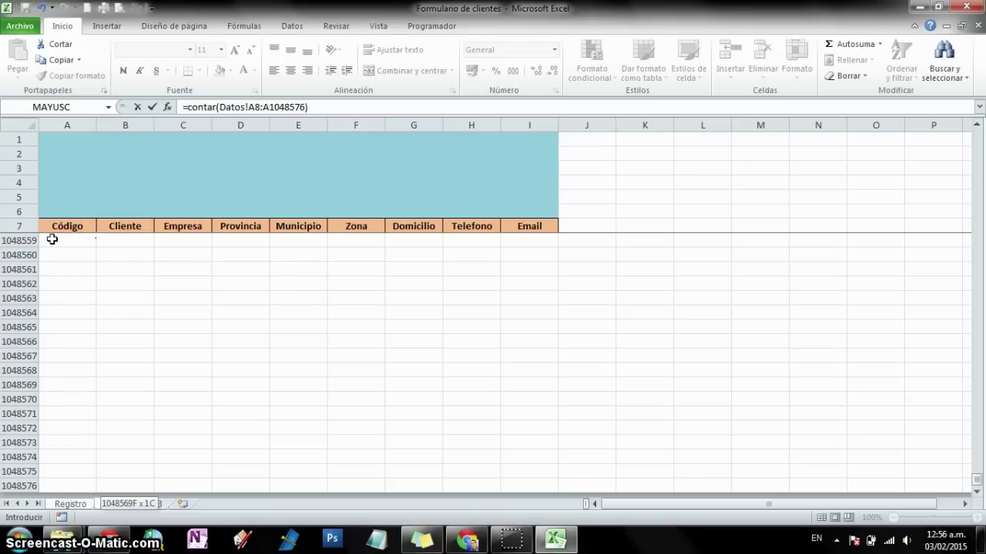
text(+1)
key(Return)
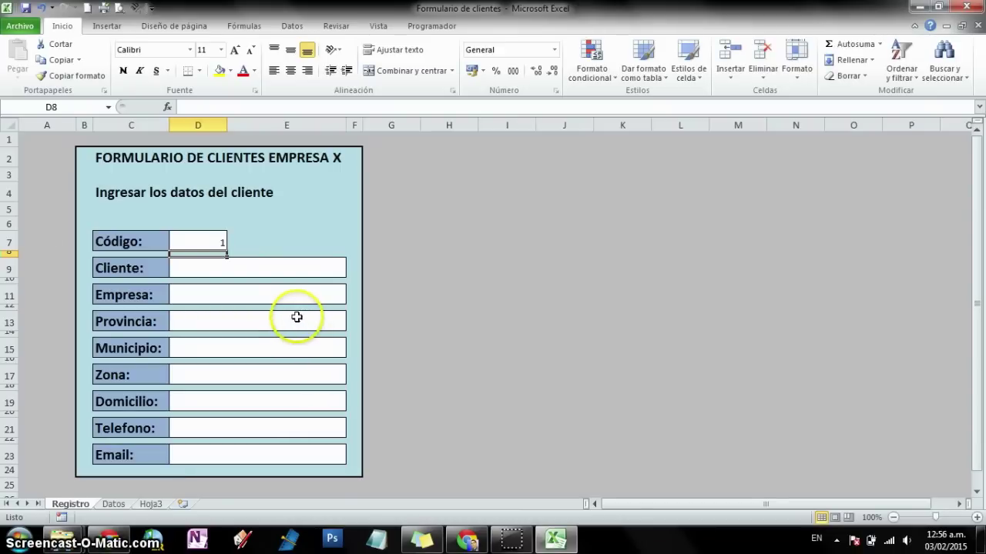
click(210, 241)
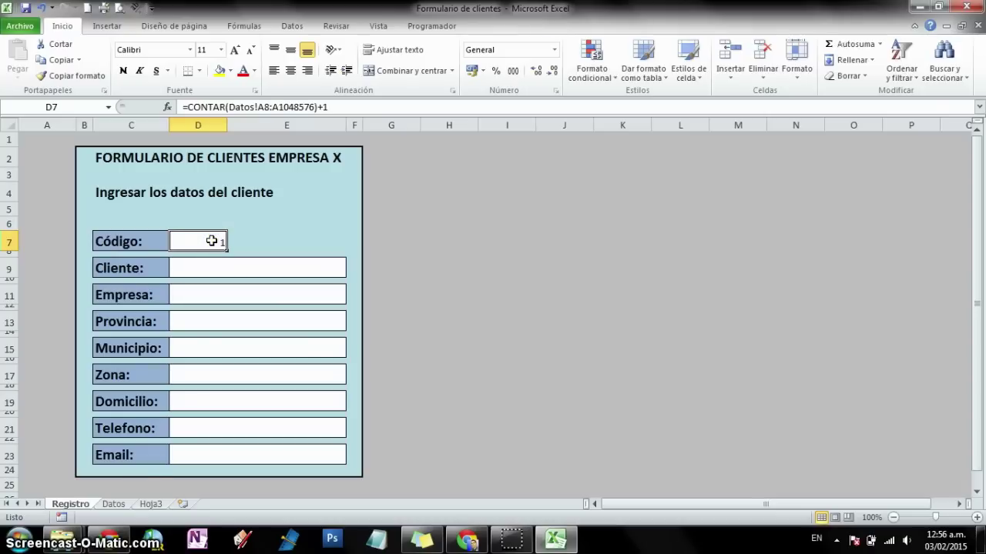
Step: Give Código cell D7 the custom number format \A\0000 so it reads A0001
right_click(212, 242)
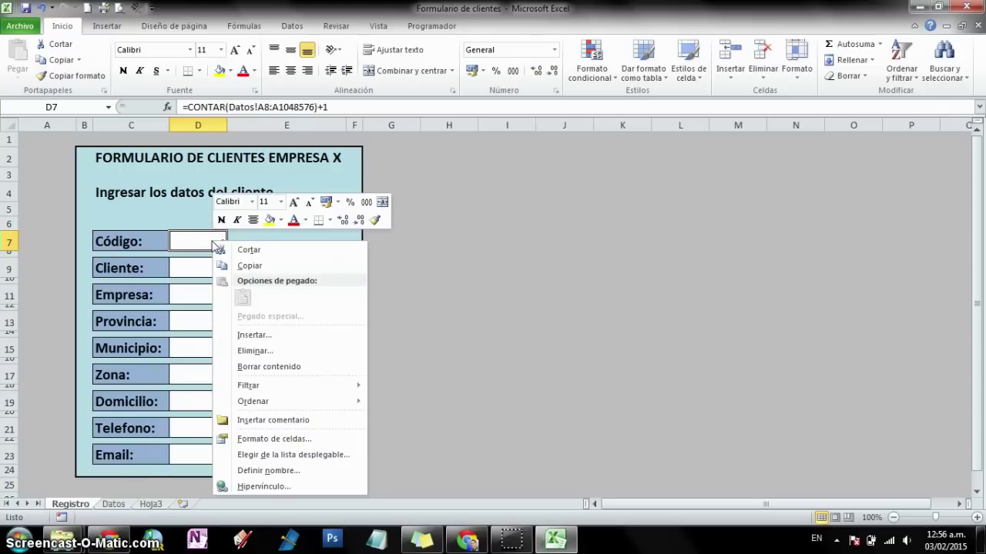
click(288, 441)
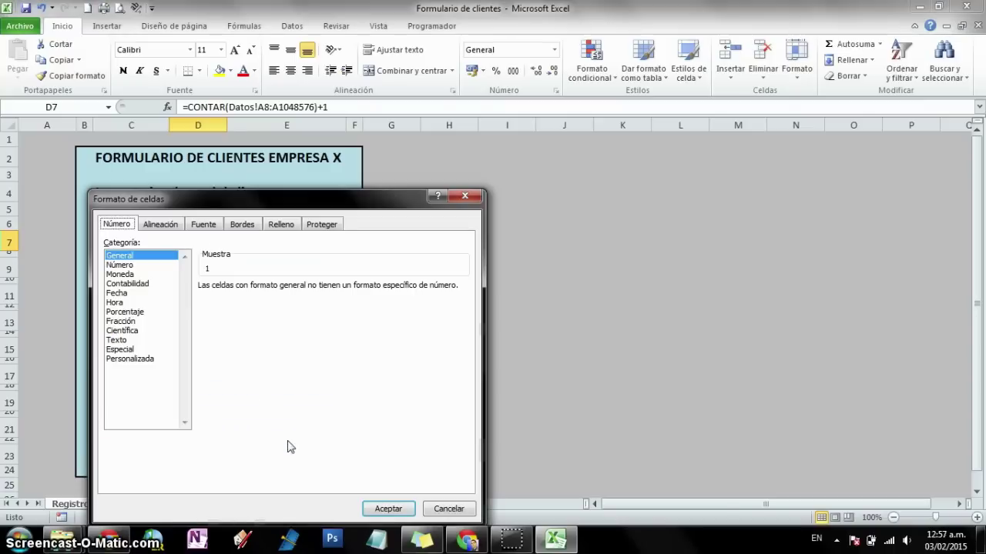
click(140, 361)
click(242, 299)
key(BackSpace)
key(BackSpace)
key(BackSpace)
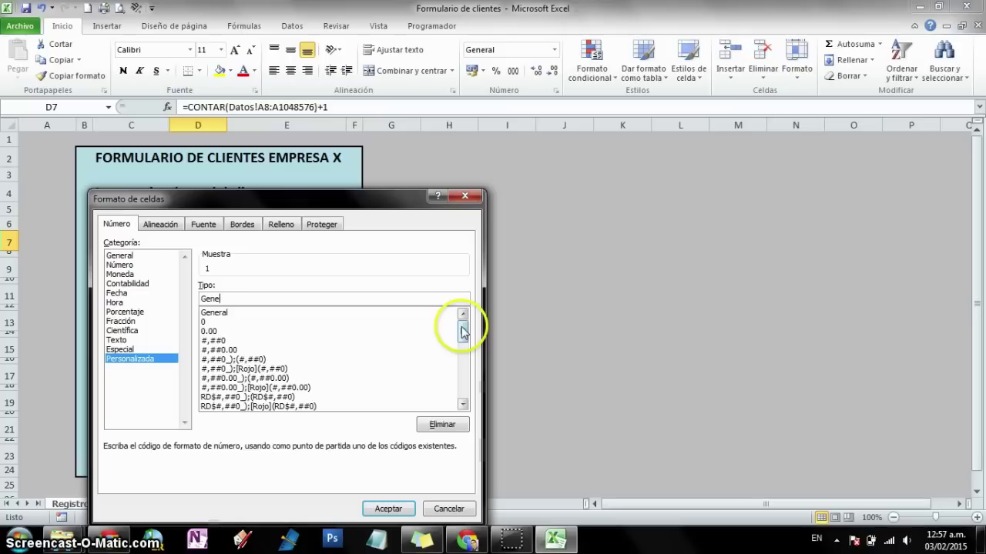
key(BackSpace)
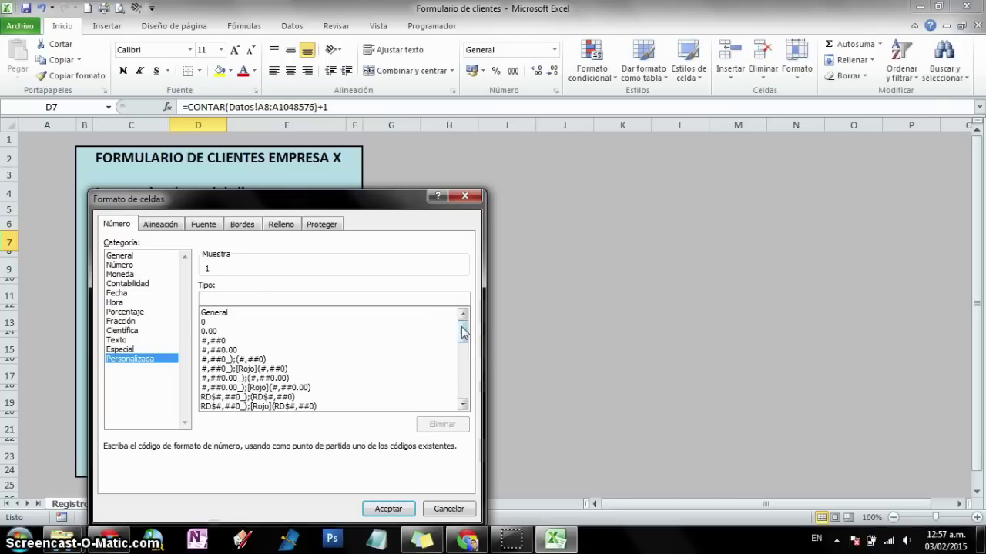
text(A)
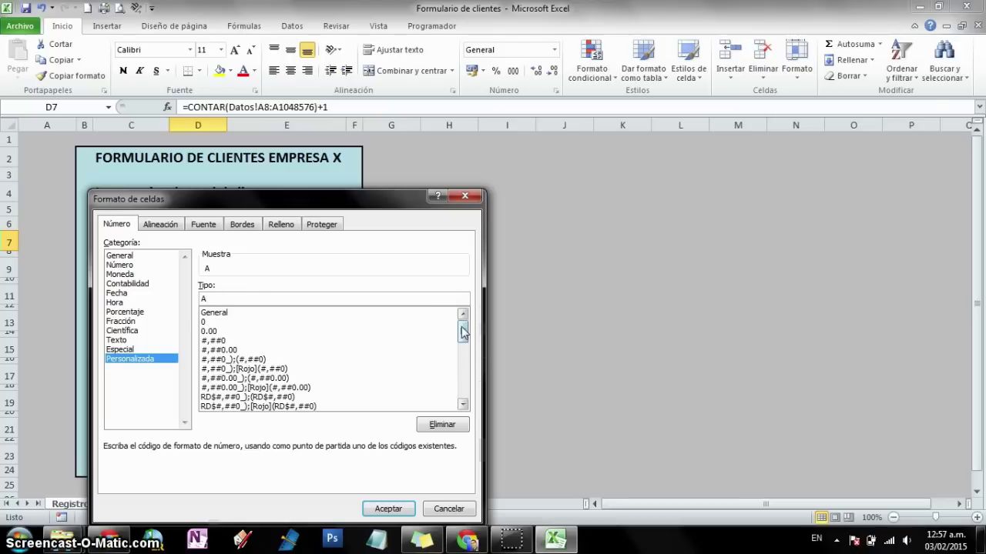
text(l)
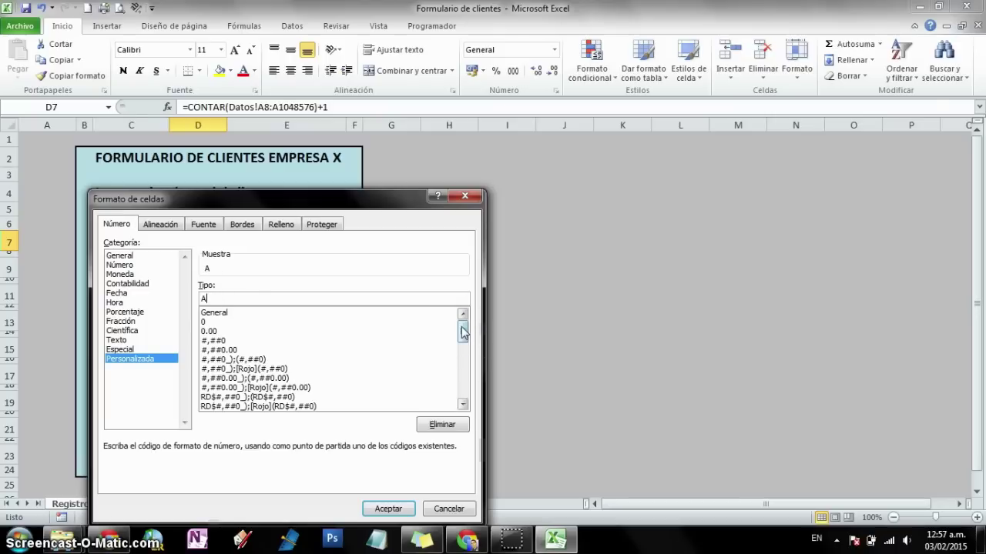
key(BackSpace)
text(\)
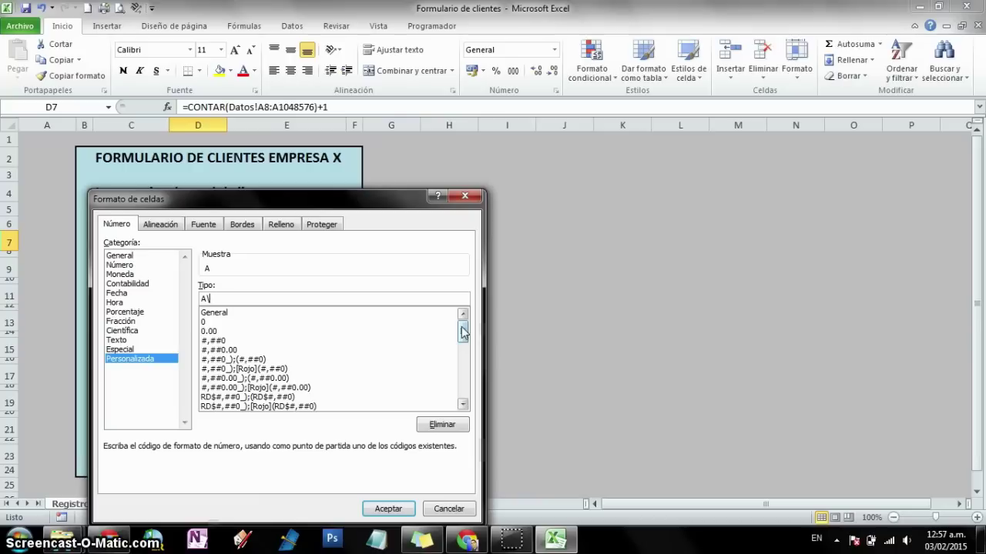
text(0000)
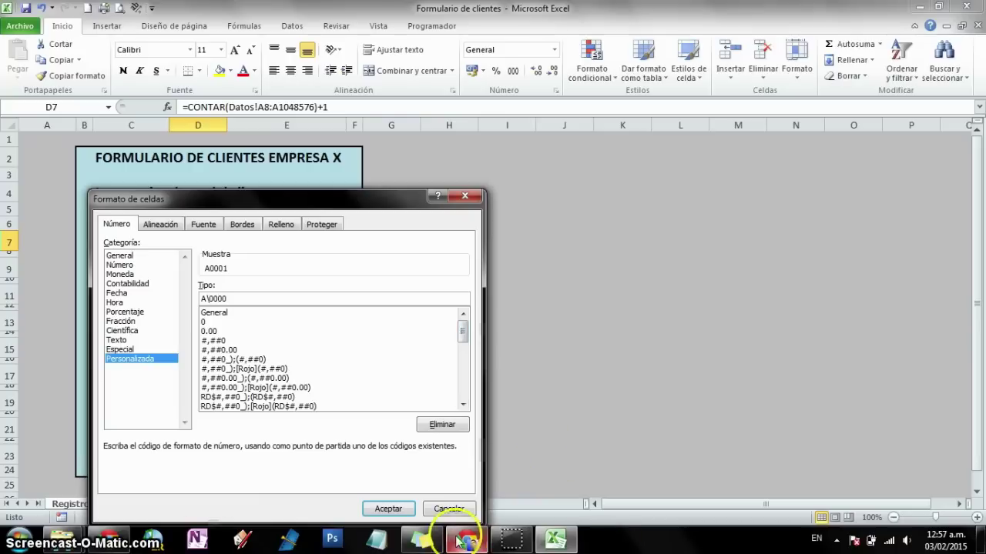
click(404, 512)
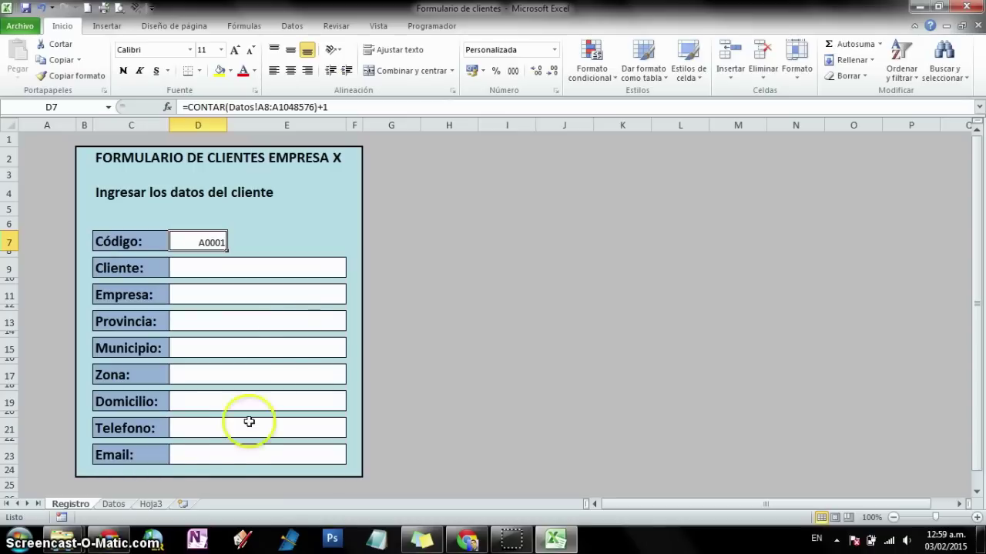
click(114, 504)
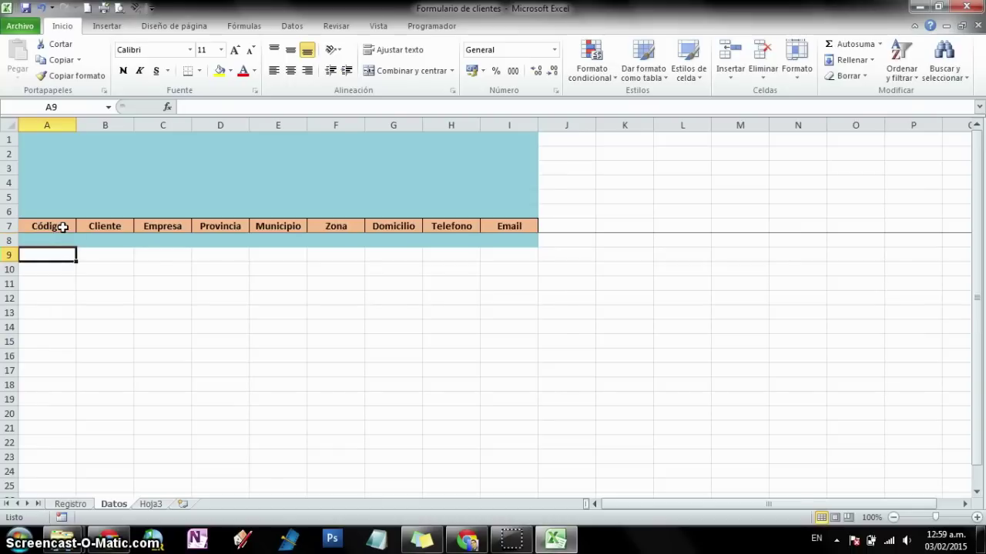
Step: Apply the \A\0000 custom format to Datos column A from A9 downward
key(ctrl+shift+Down)
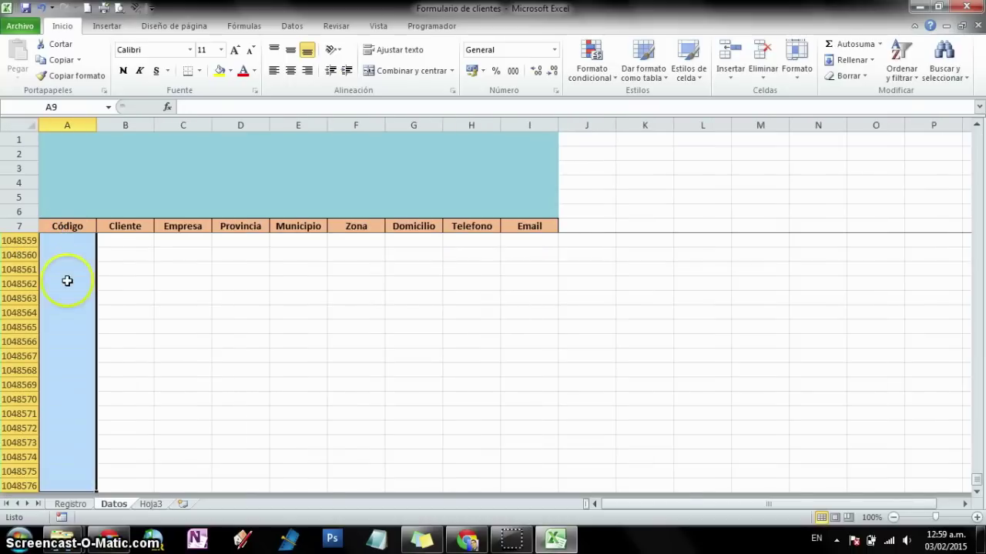
right_click(68, 288)
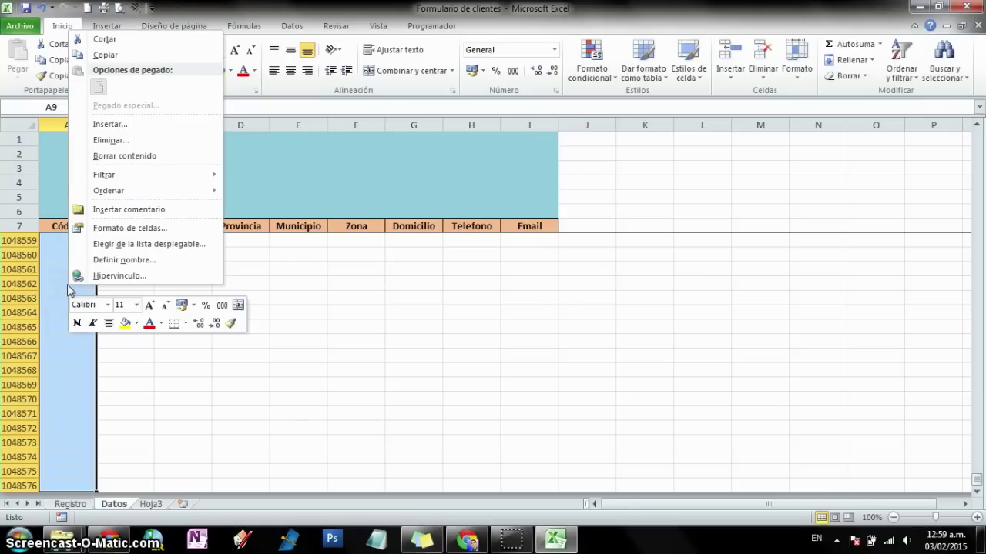
click(111, 231)
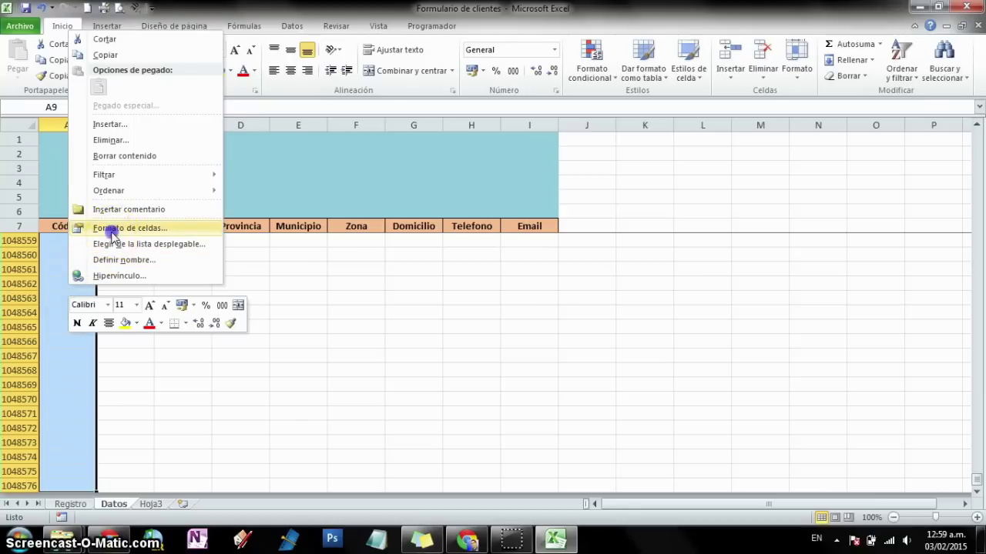
click(56, 225)
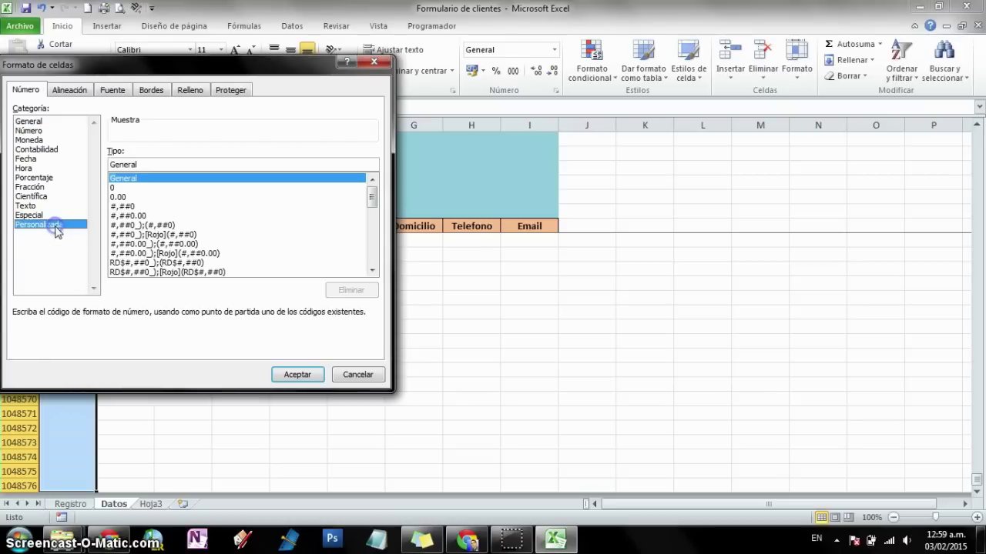
drag(373, 199, 371, 276)
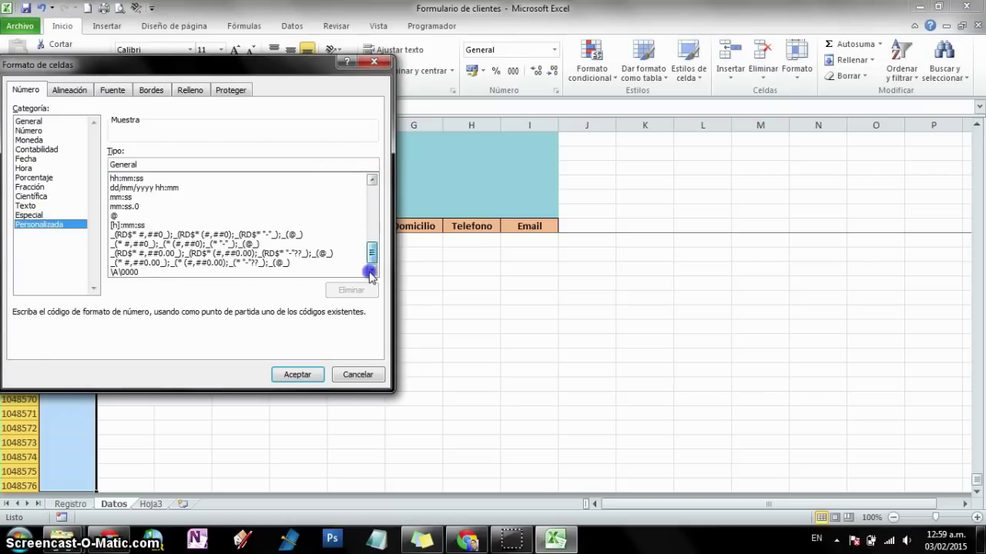
click(139, 273)
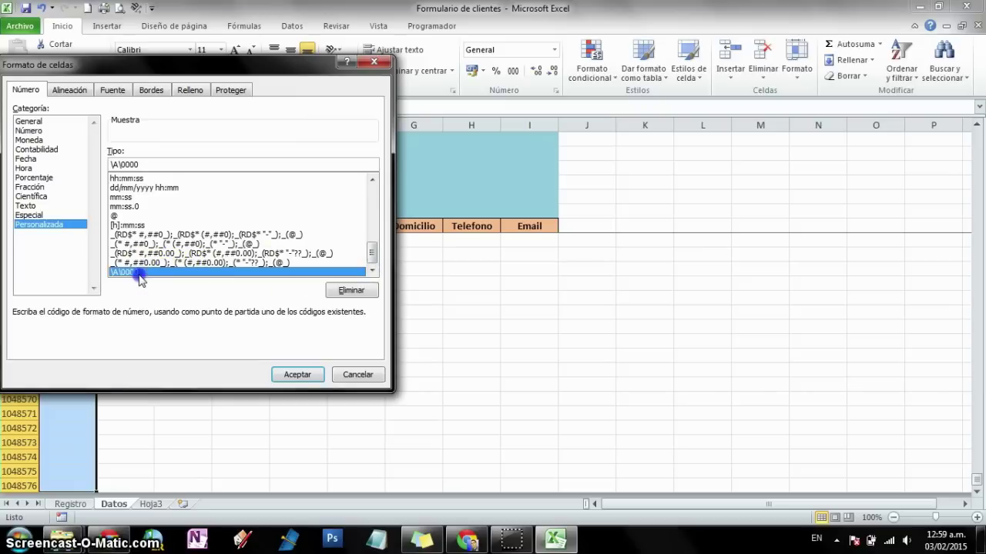
click(296, 376)
click(60, 222)
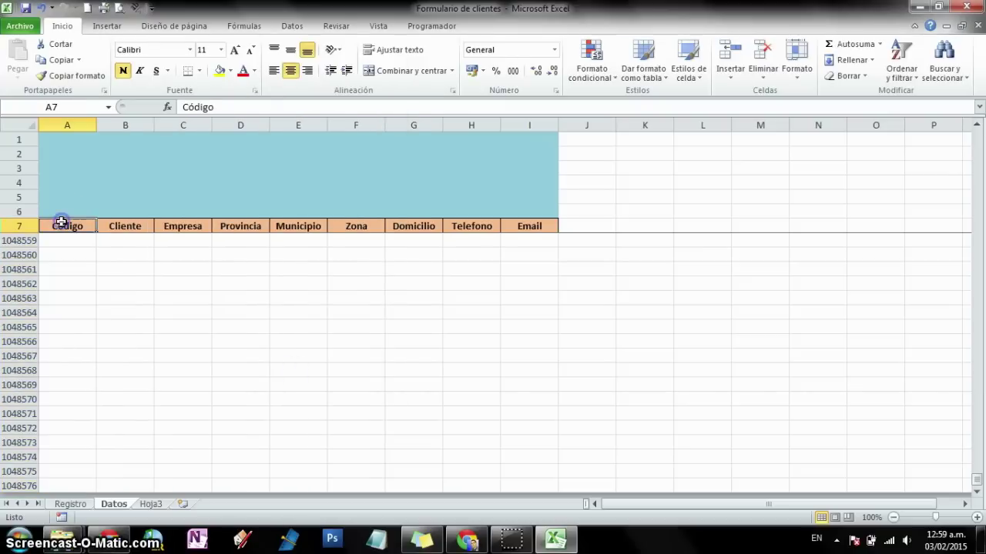
key(Down)
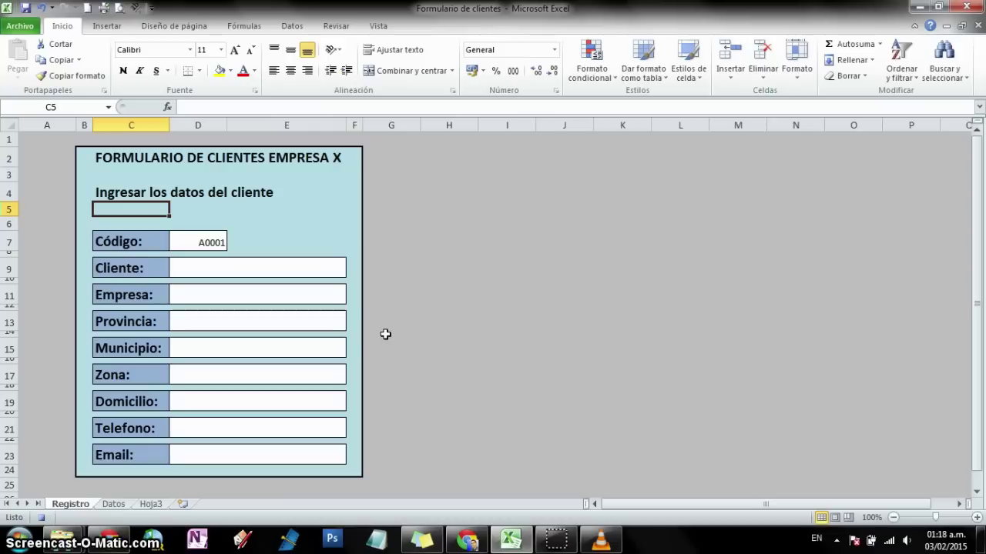
Step: Enable the Developer tab through Excel Options' ribbon customisation
click(26, 26)
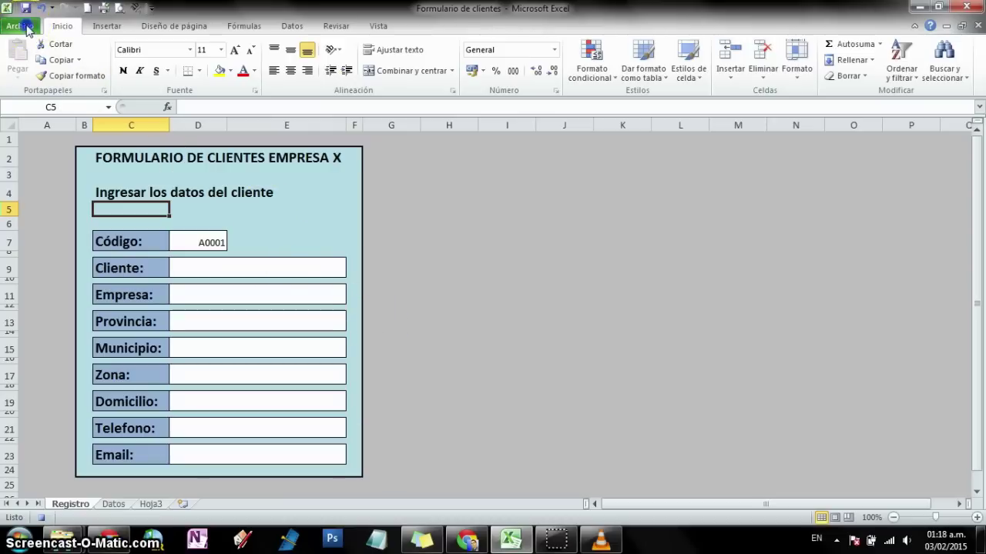
click(50, 295)
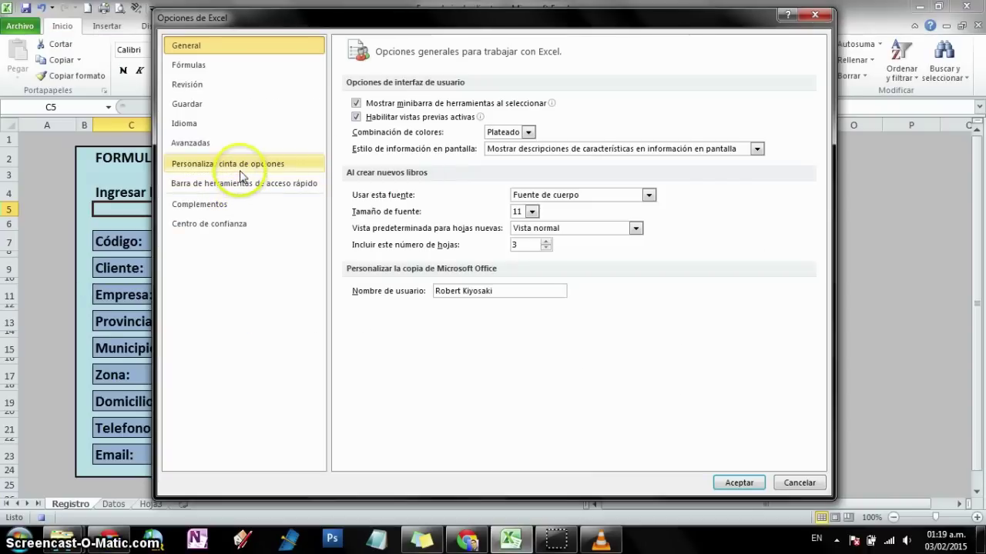
click(242, 174)
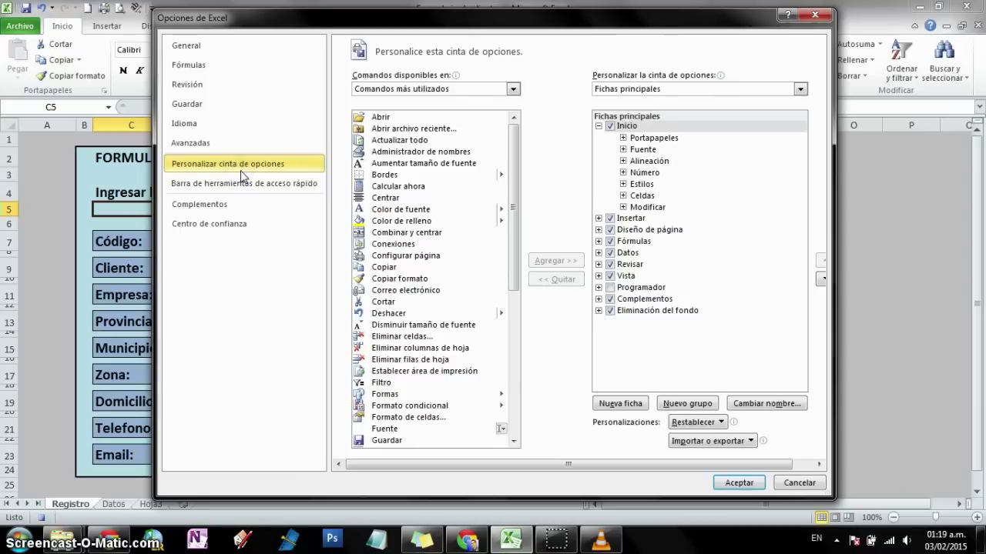
click(609, 287)
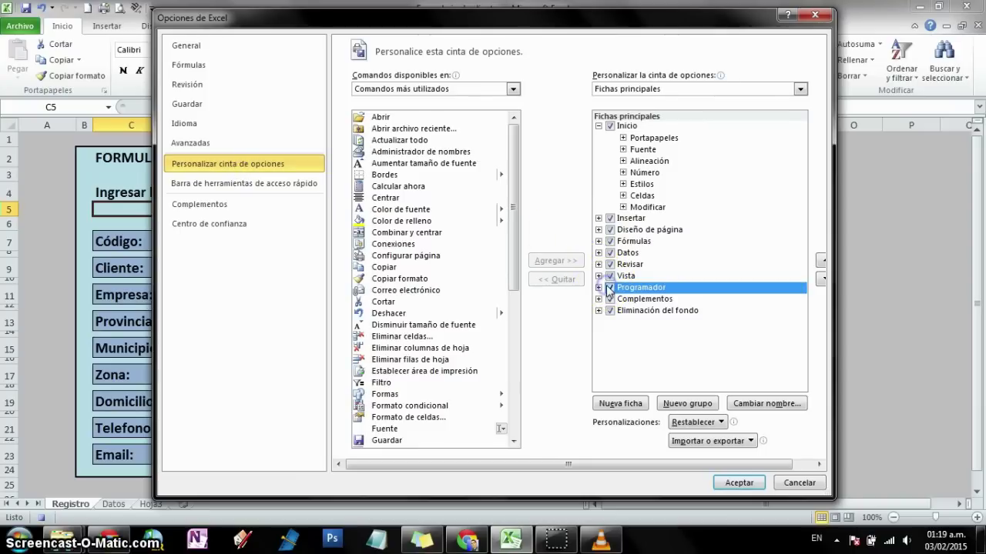
click(738, 482)
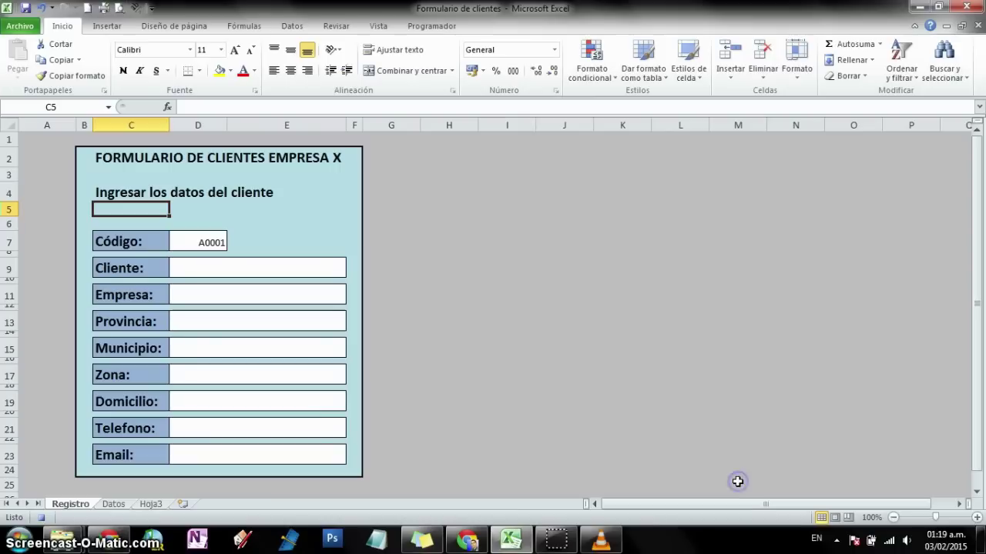
Step: Draw a form button over cell C5 without assigning a macro
click(434, 28)
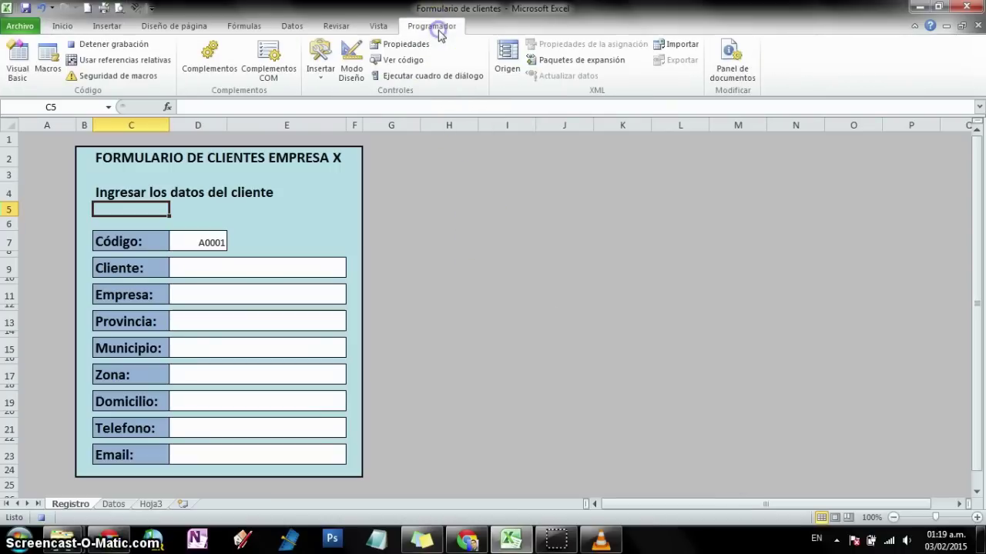
click(324, 82)
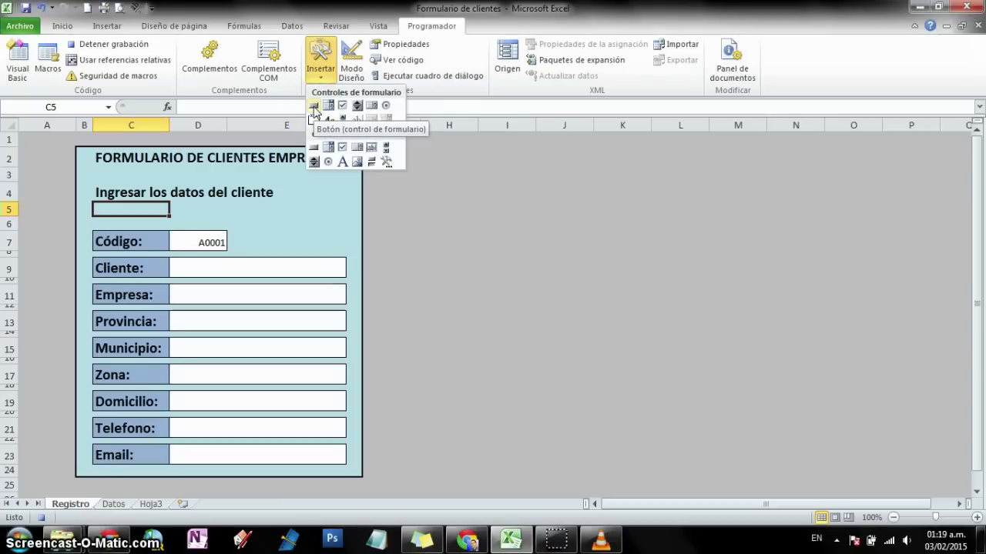
click(314, 105)
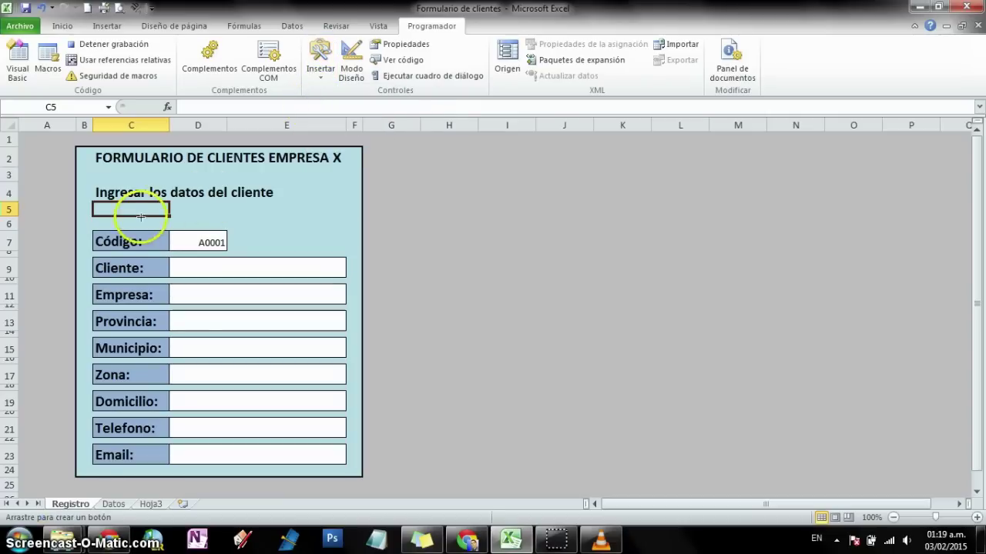
drag(91, 203, 106, 208)
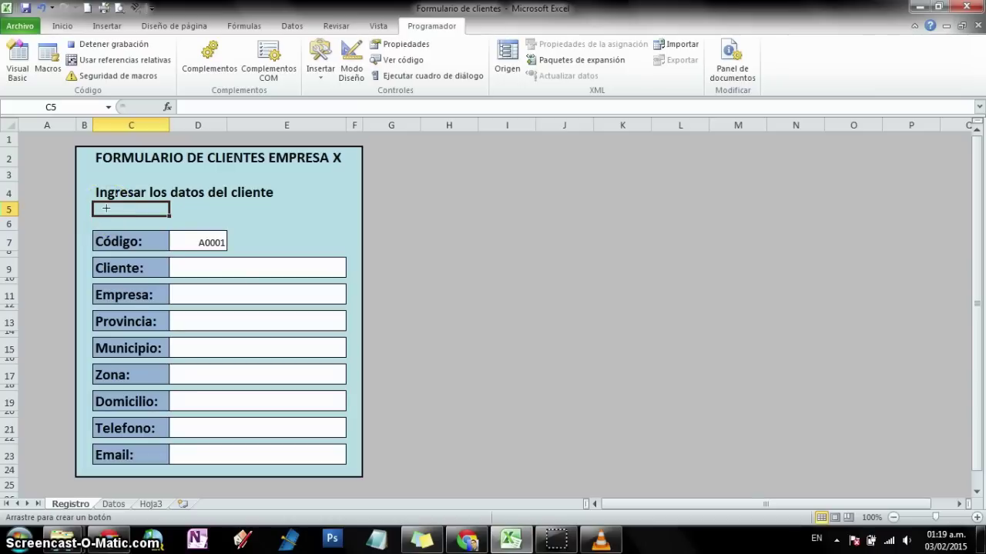
drag(106, 208, 148, 212)
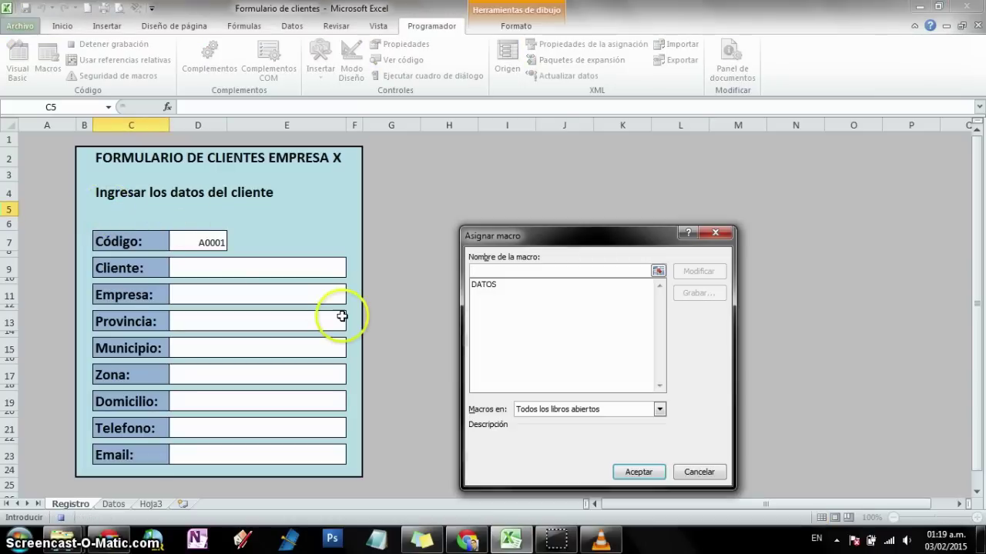
click(638, 472)
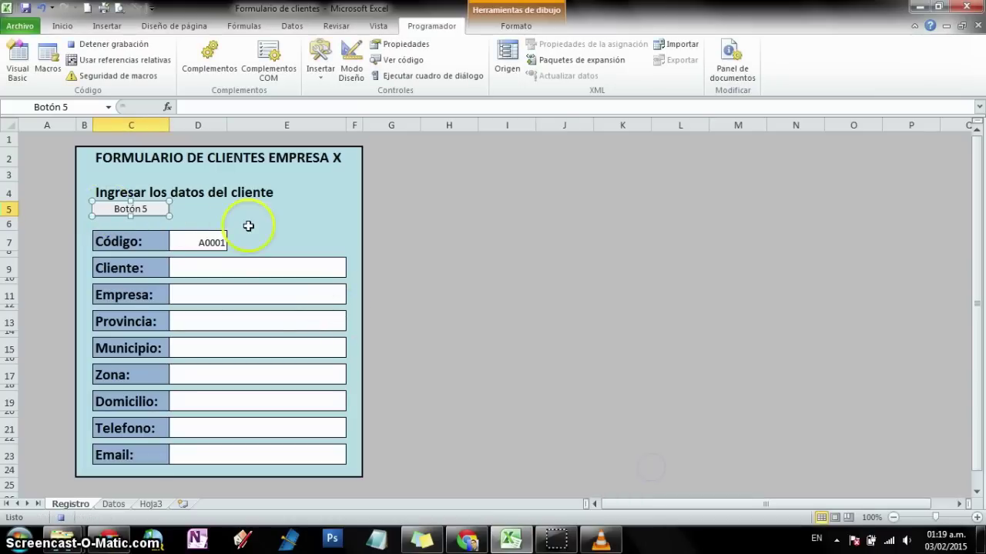
Step: Change the new button's caption to GUARDAR
right_click(147, 208)
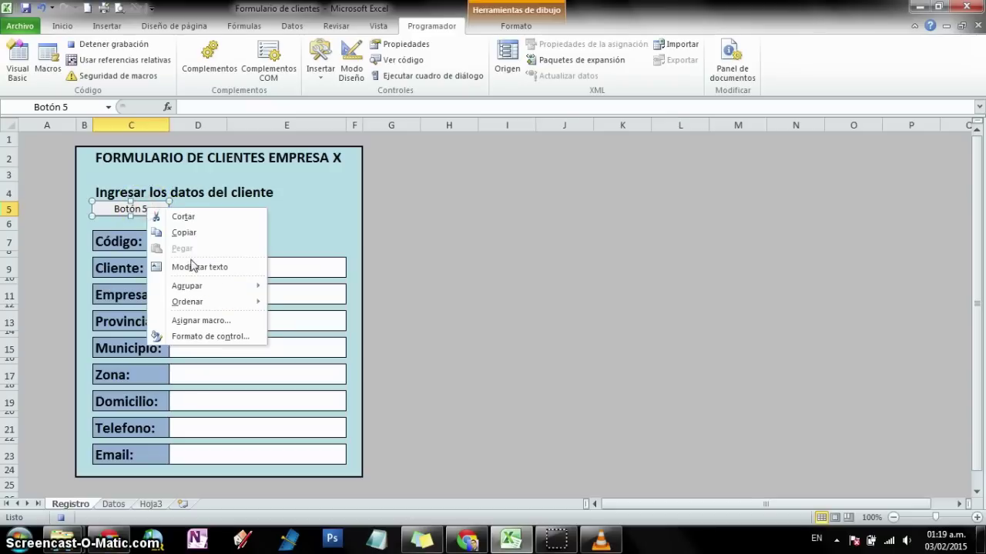
click(201, 268)
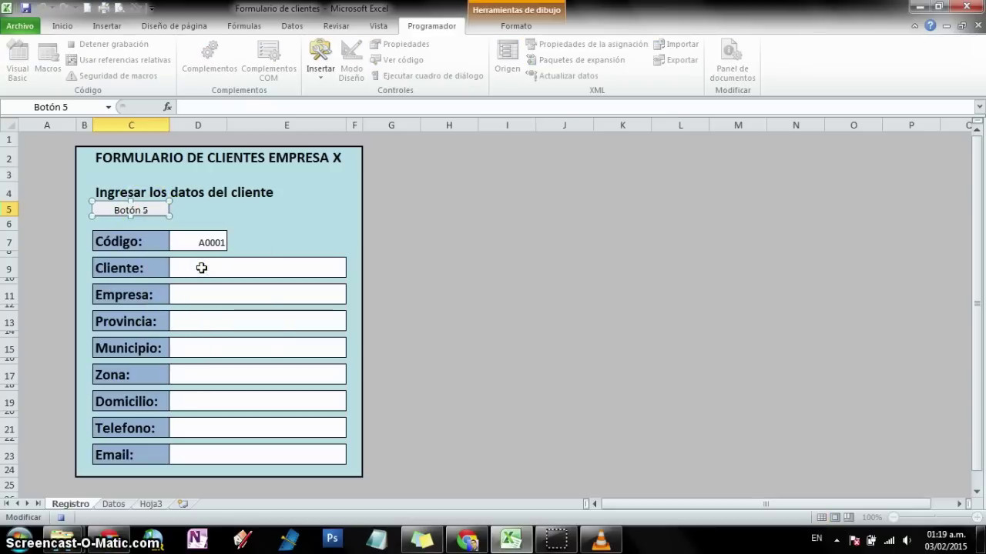
key(ctrl+a)
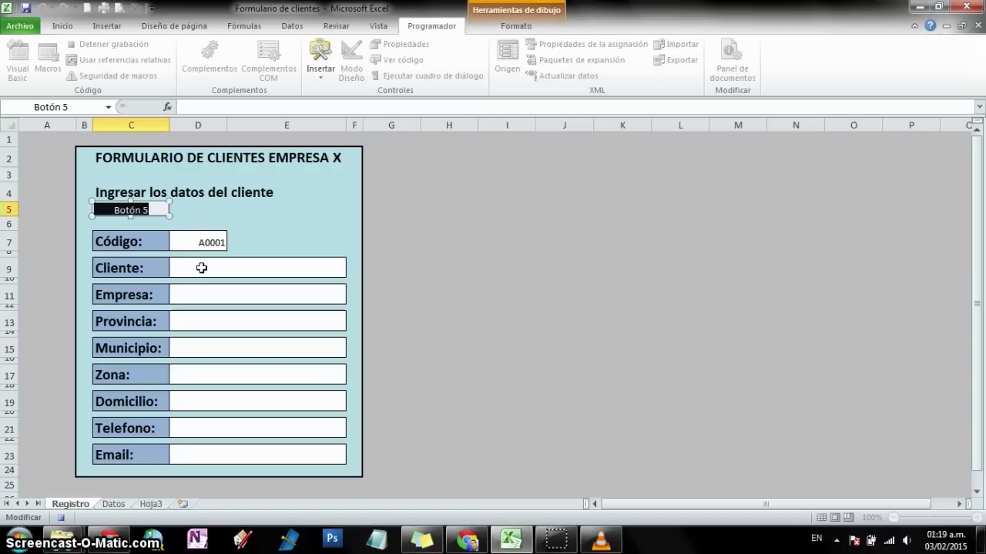
text(GUARDAR)
click(258, 239)
click(293, 207)
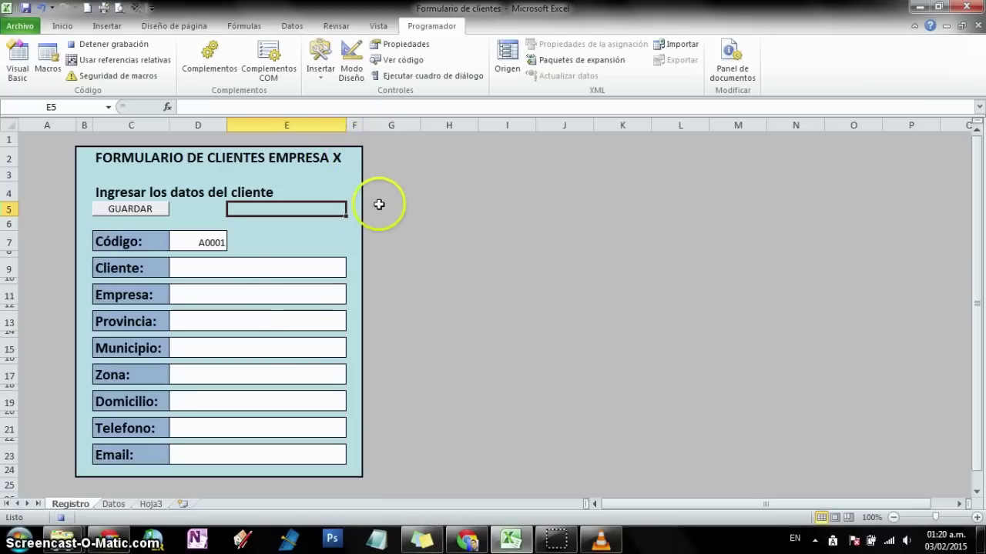
Step: Draw a form button across cell E5 with no macro and caption it DATOS
click(320, 56)
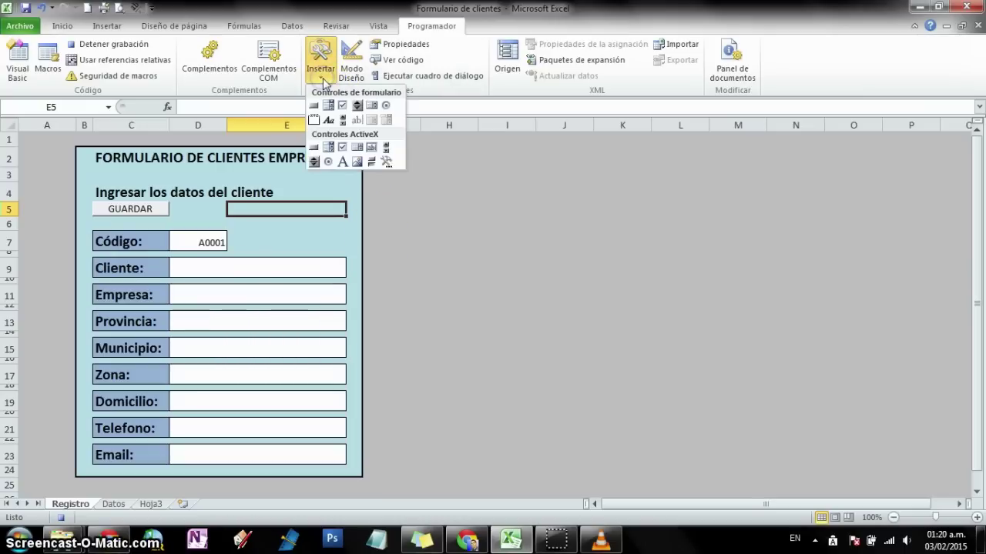
click(318, 109)
drag(242, 205, 290, 213)
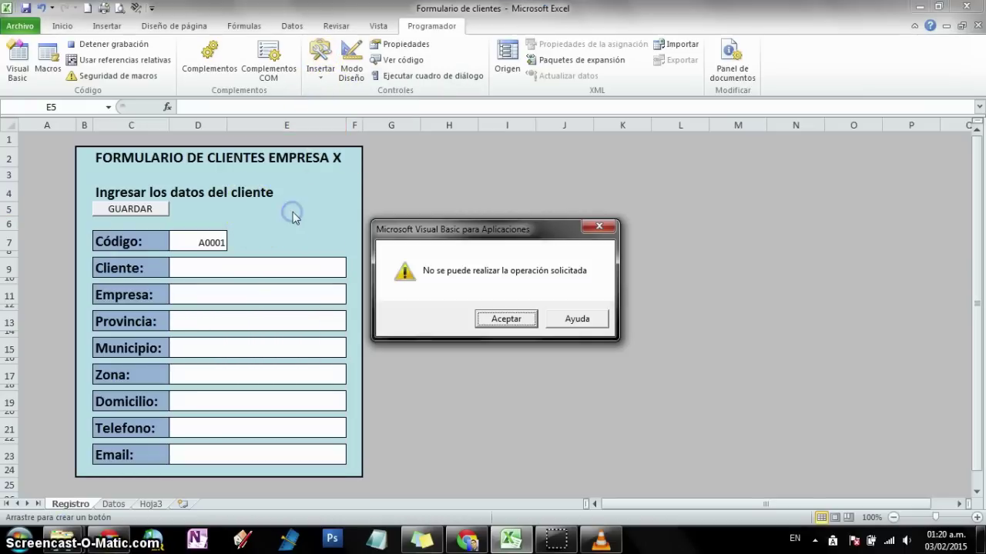
click(506, 319)
key(BackSpace)
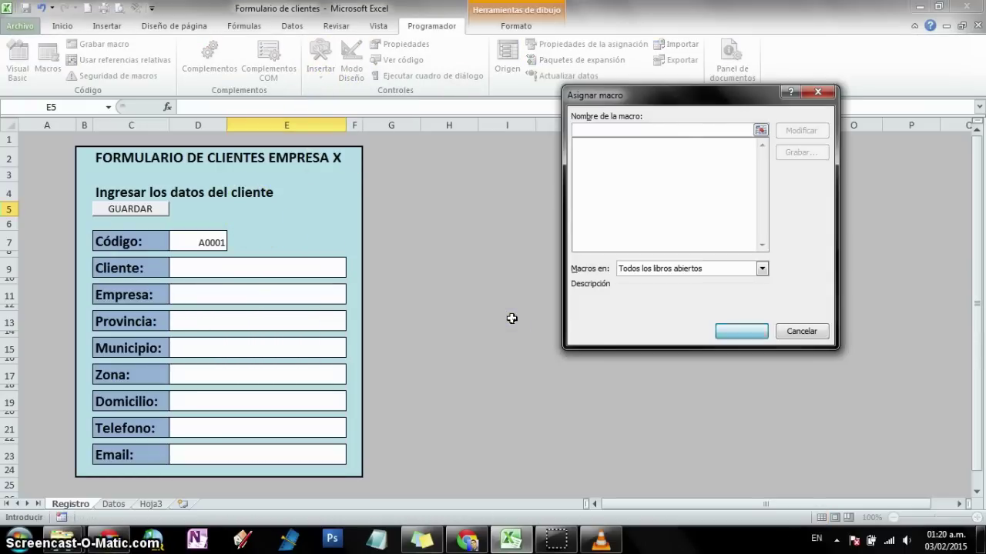
key(Return)
right_click(317, 221)
click(345, 265)
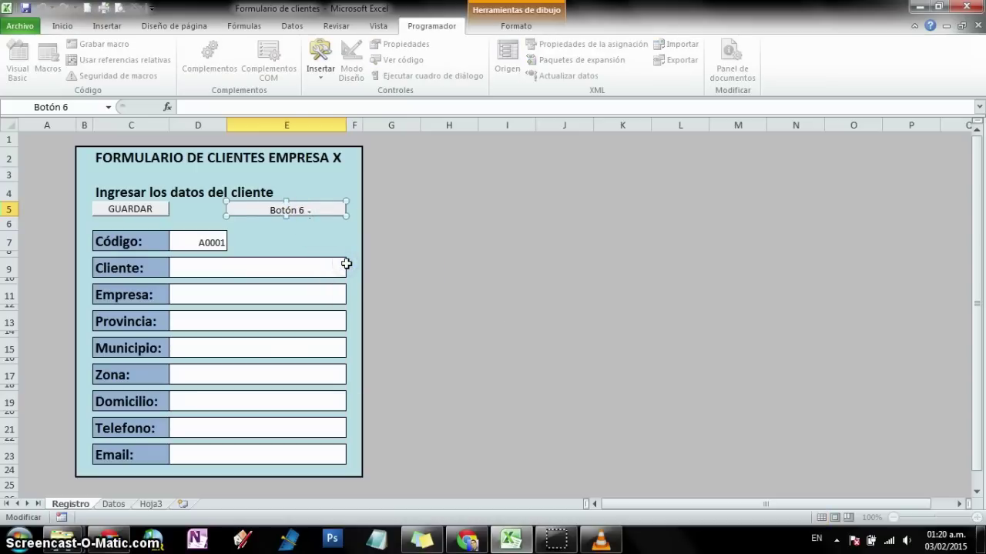
key(ctrl+a)
text(d)
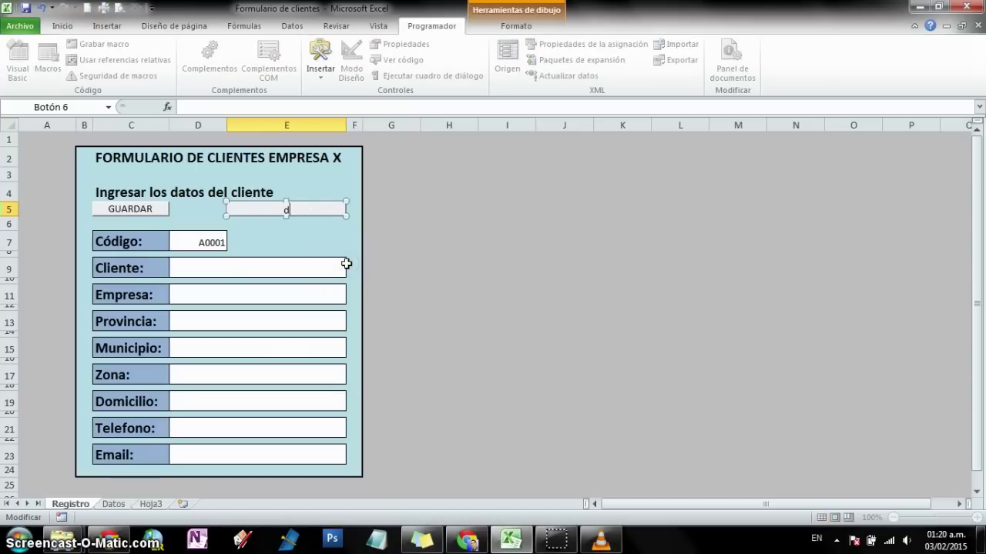
text(TOS)
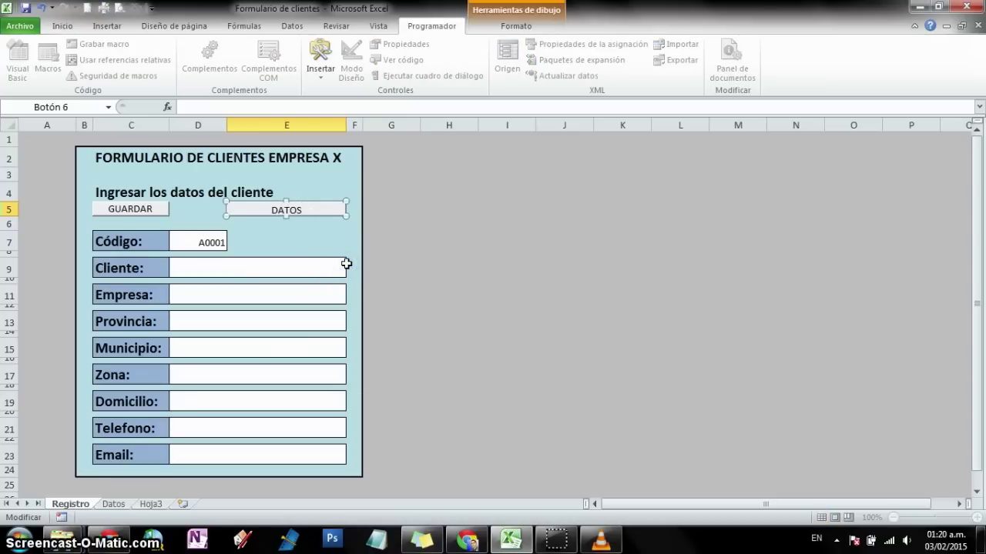
click(319, 242)
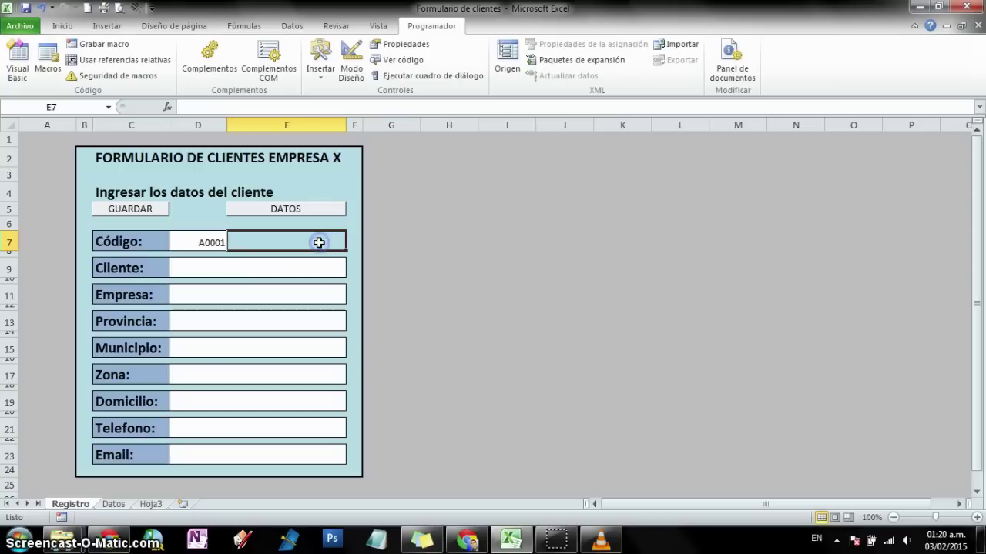
Step: On the Datos sheet, draw a form button around G3 without assigning a macro
click(113, 504)
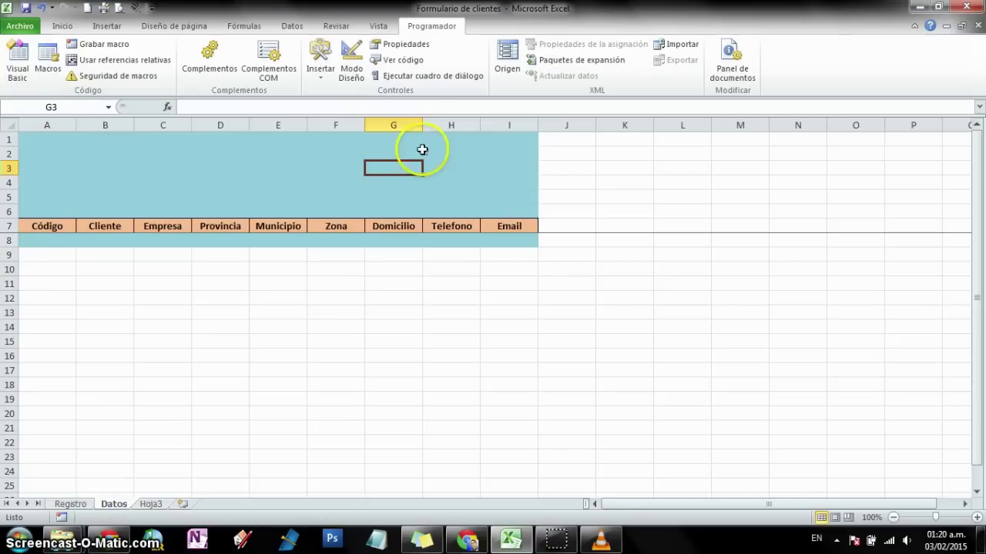
click(321, 55)
click(315, 107)
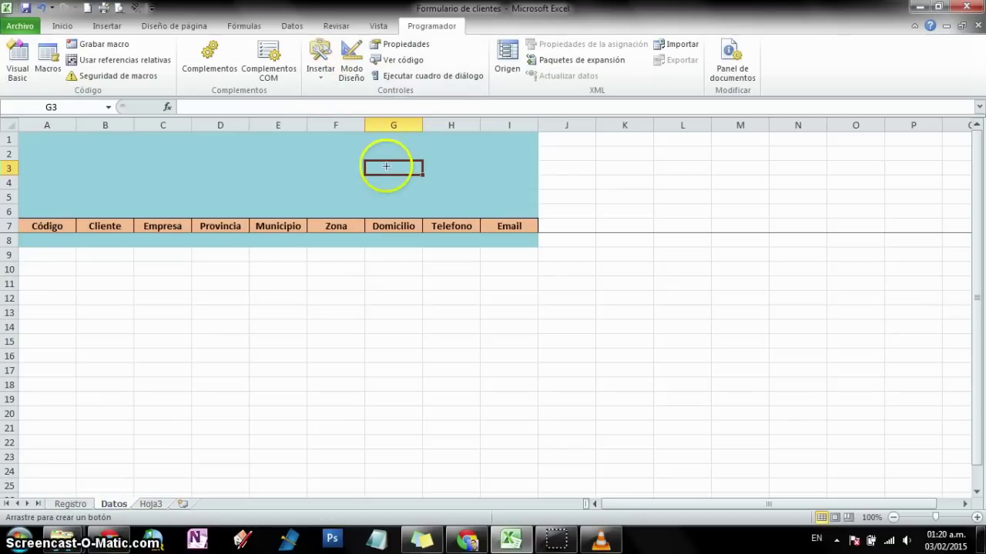
drag(363, 160, 480, 175)
click(737, 332)
Step: Caption the Datos sheet button REGISTRO, then return to the Registro sheet
click(418, 170)
right_click(418, 169)
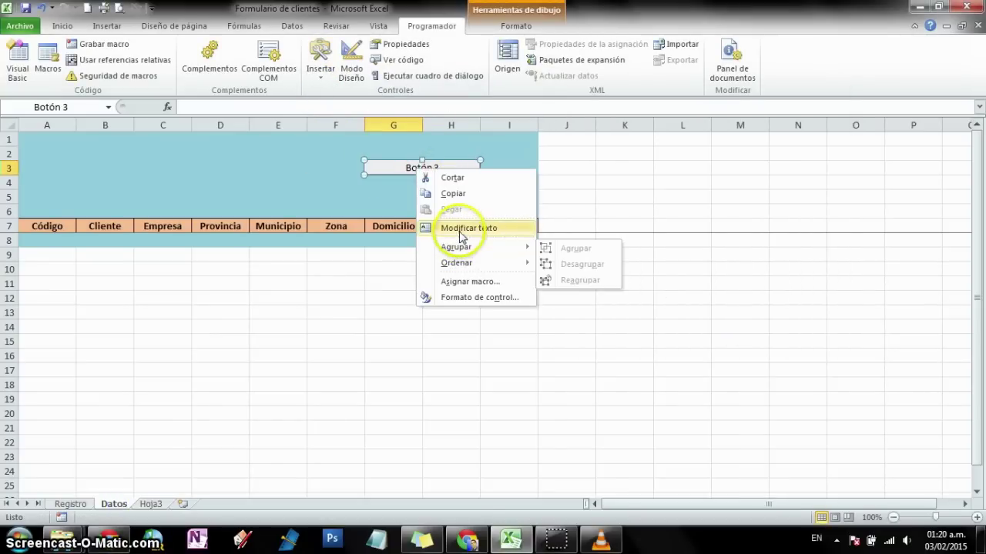
click(460, 231)
text(RES)
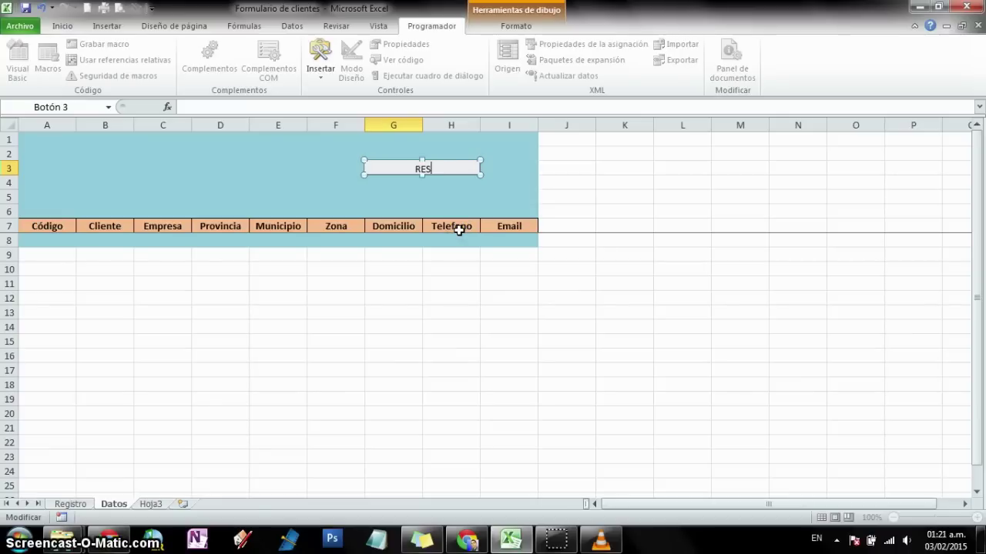
text(GISTRO)
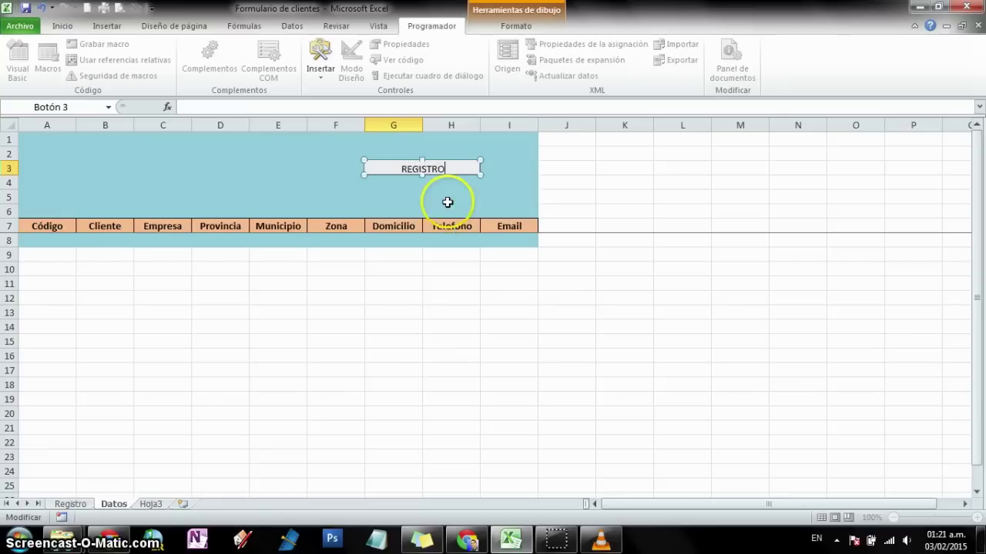
click(452, 198)
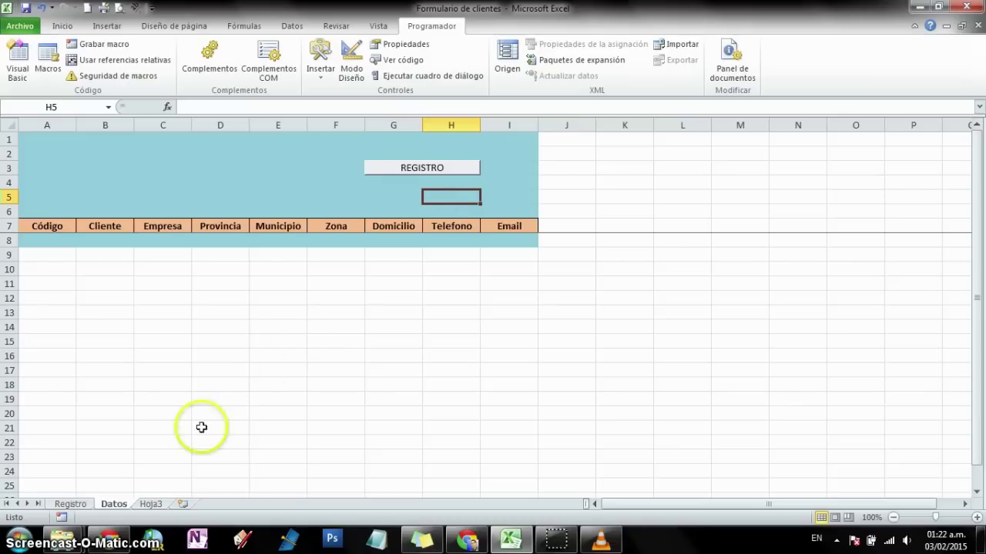
click(70, 505)
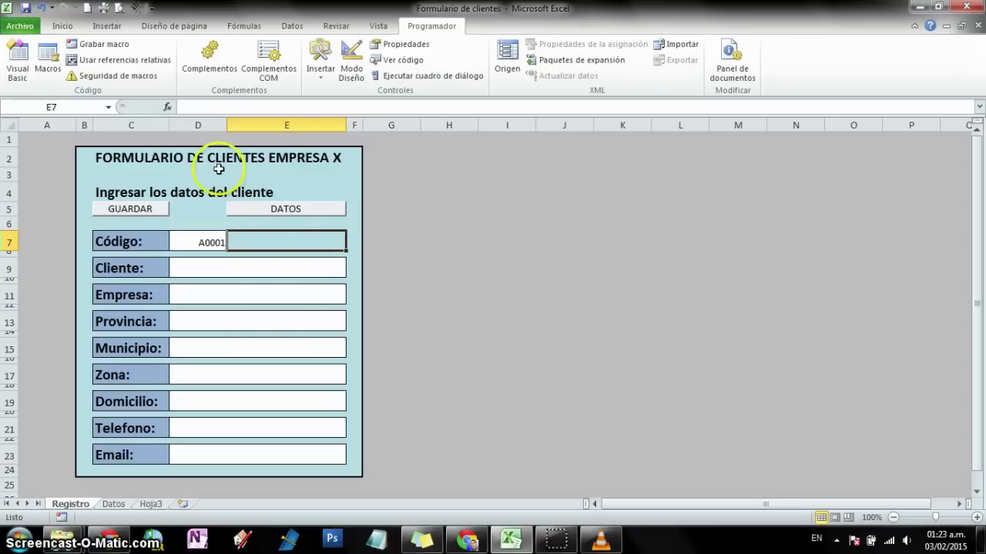
Step: Record a macro named DATOS that selects cell A1 on the Datos sheet
click(85, 44)
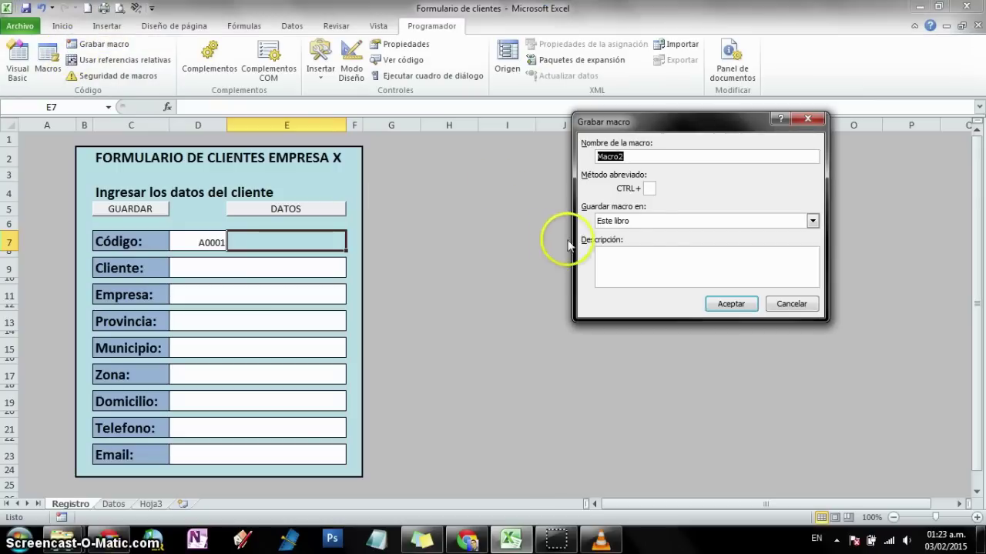
text(DATOS)
click(726, 249)
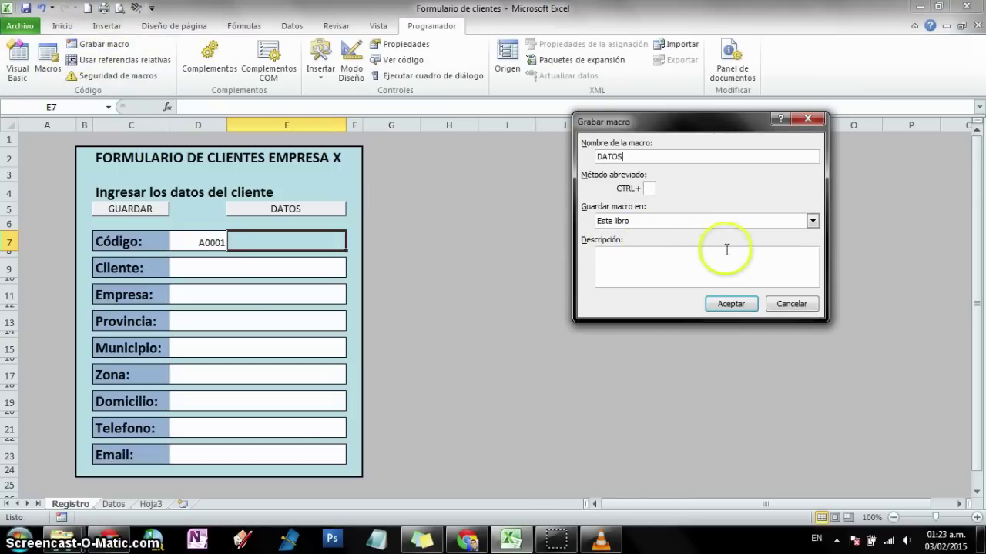
click(755, 306)
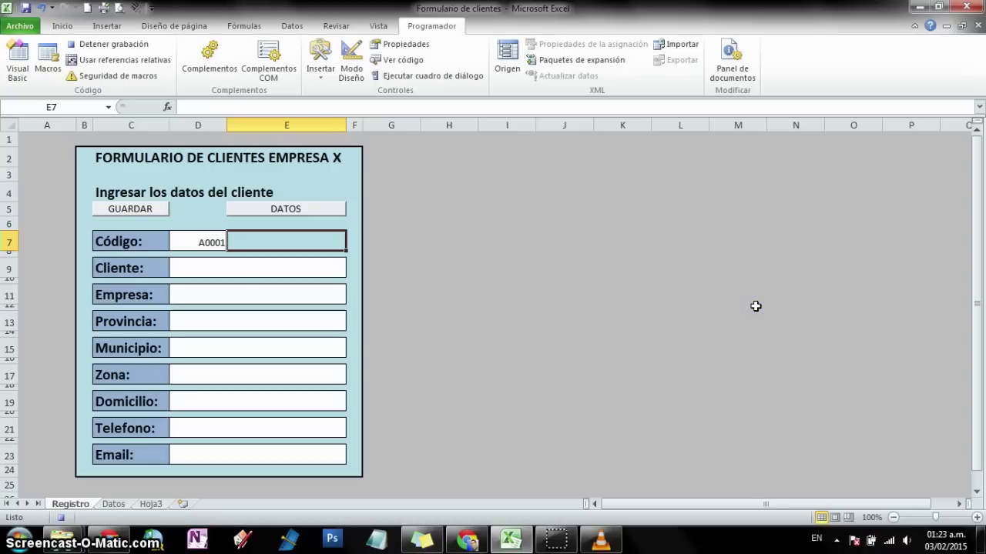
click(113, 503)
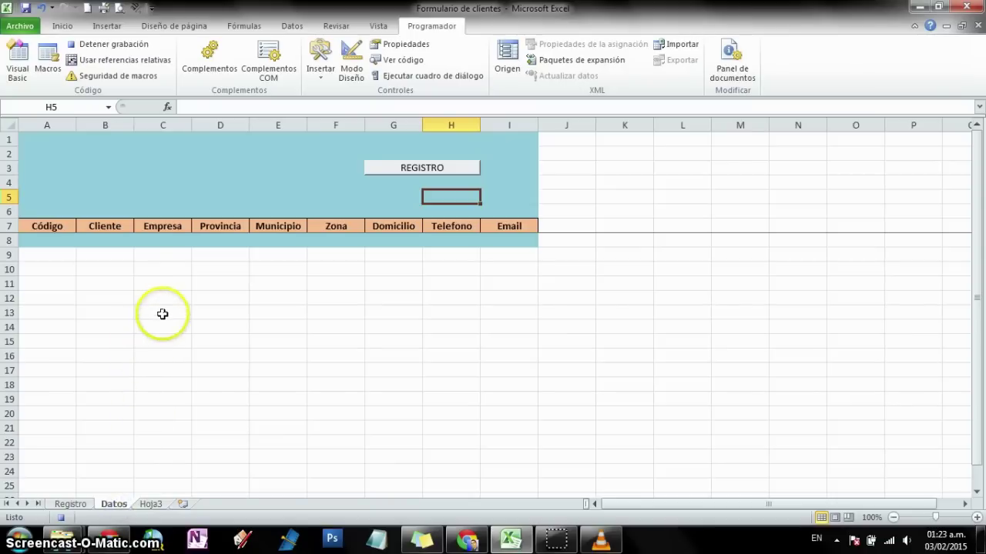
click(47, 139)
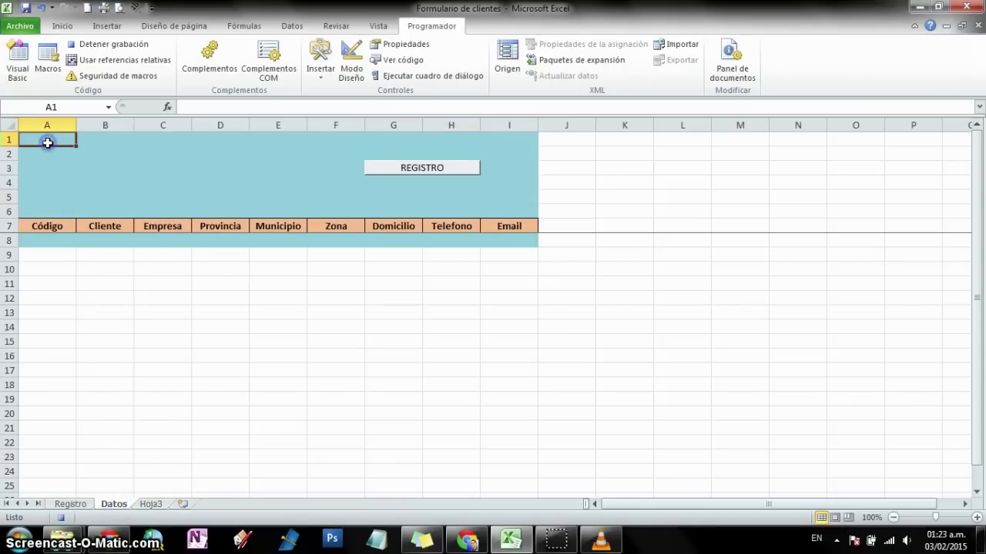
click(107, 45)
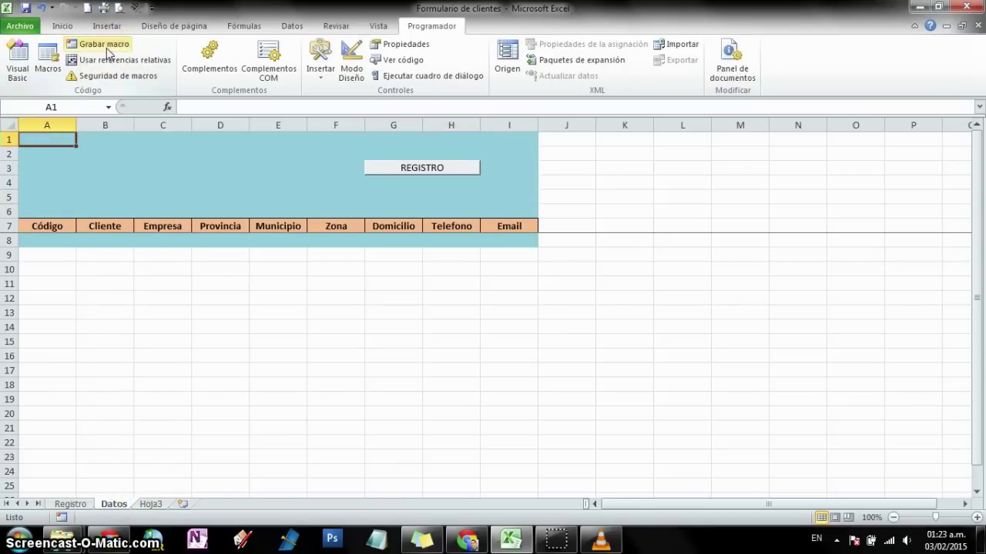
Step: Assign the DATOS macro to the form's DATOS button and test it
click(74, 506)
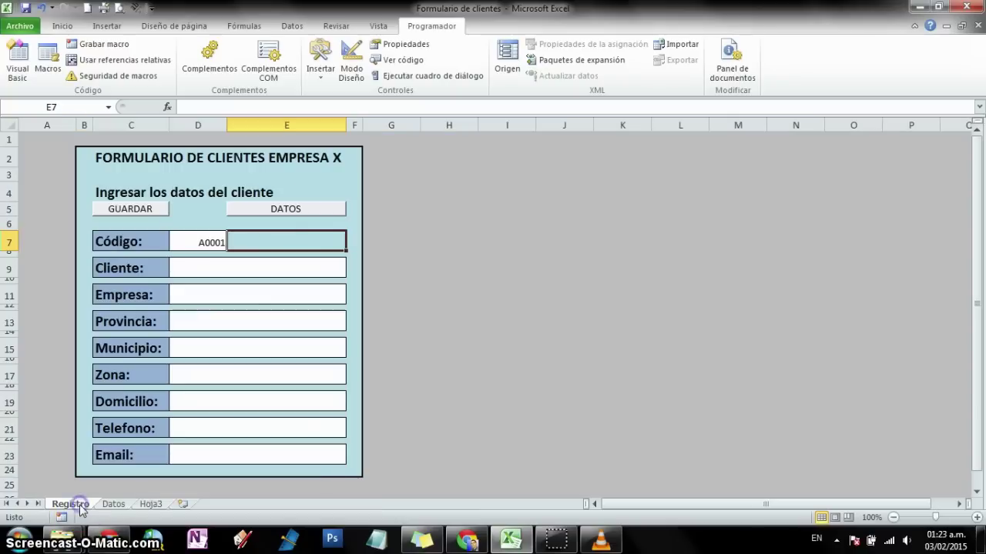
right_click(277, 210)
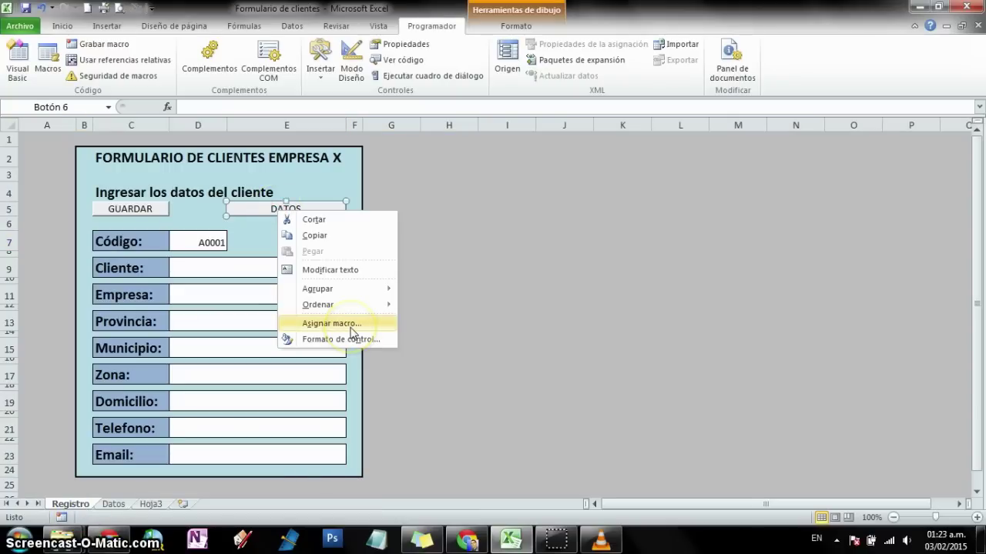
click(351, 325)
click(239, 247)
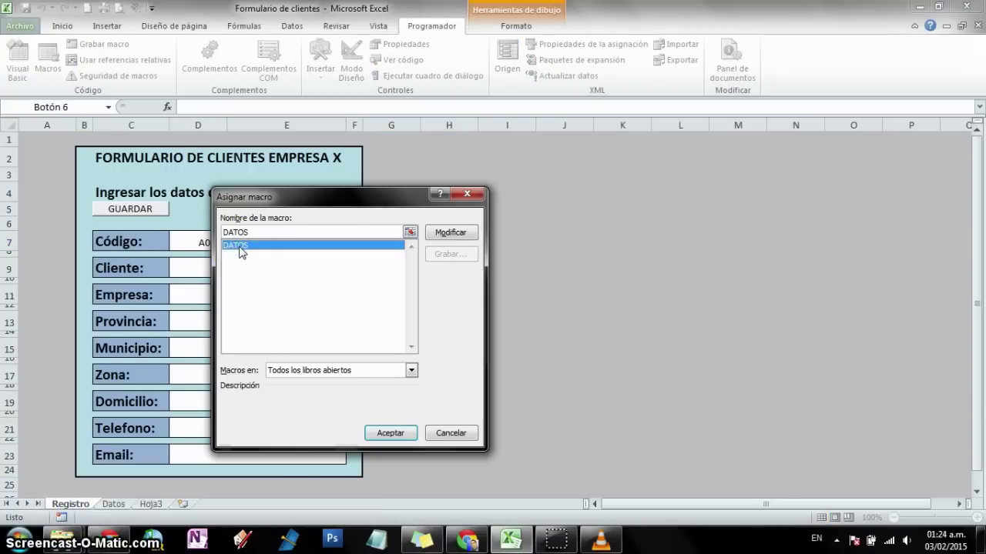
click(389, 433)
click(285, 221)
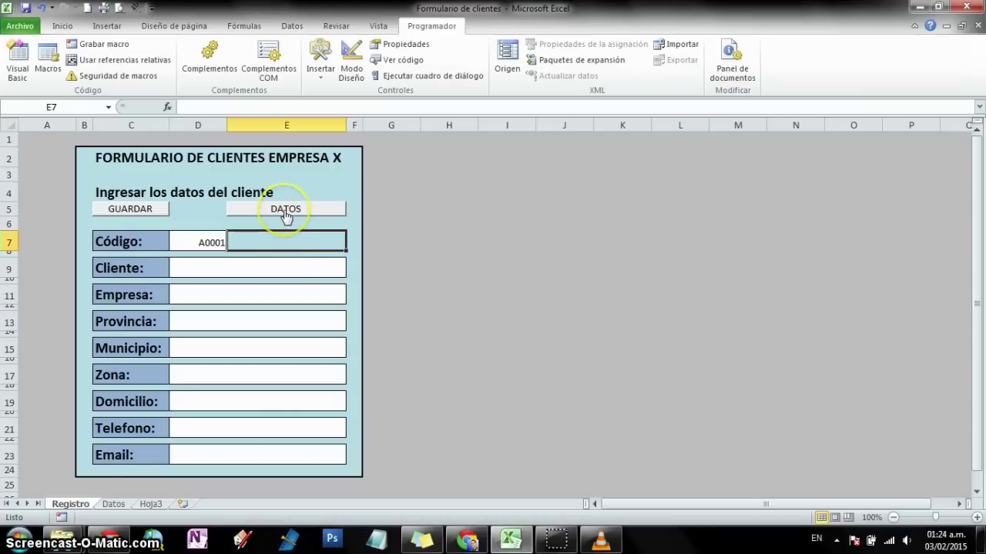
click(285, 214)
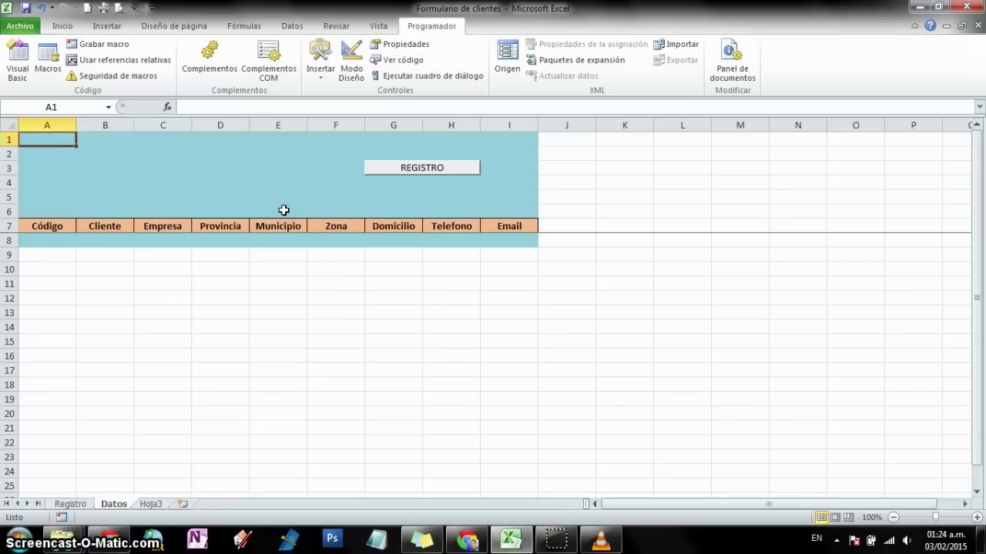
Step: Record a macro named REGISTRO that opens the Registro sheet at cell D7
click(299, 337)
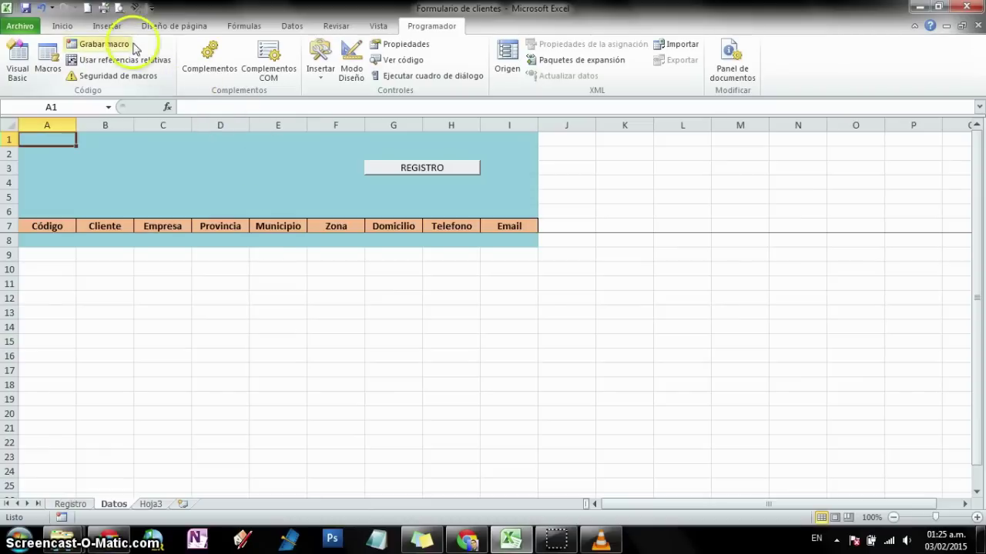
click(100, 44)
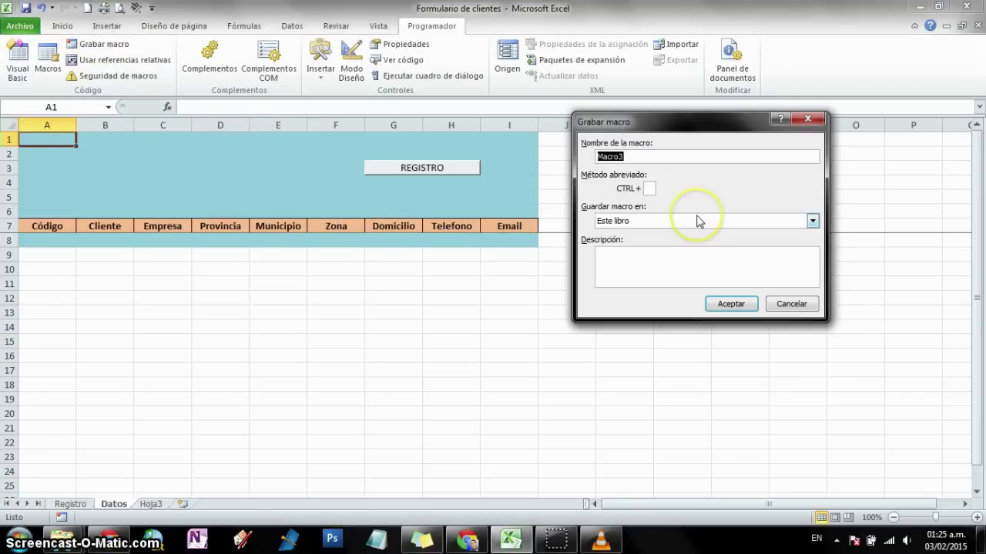
text(REGI)
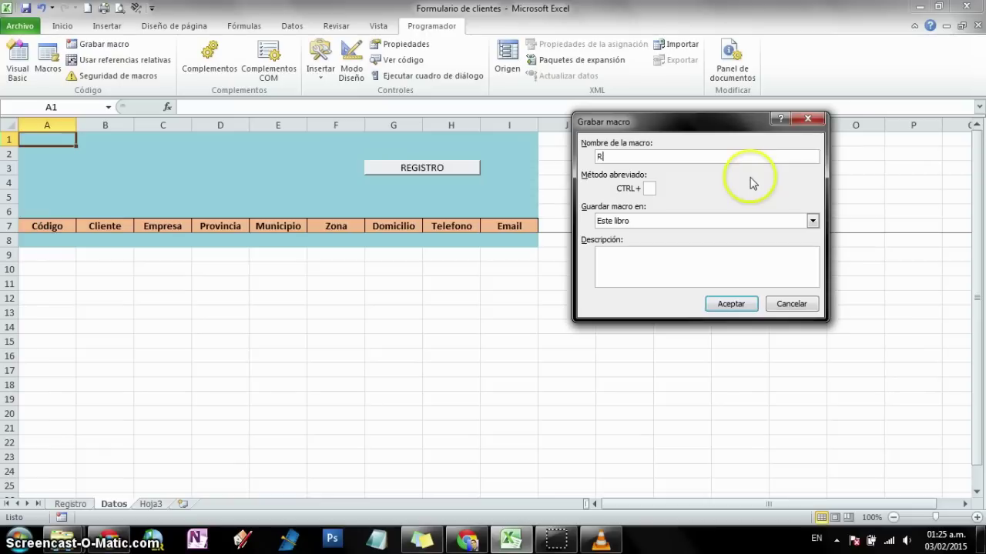
text(STRO)
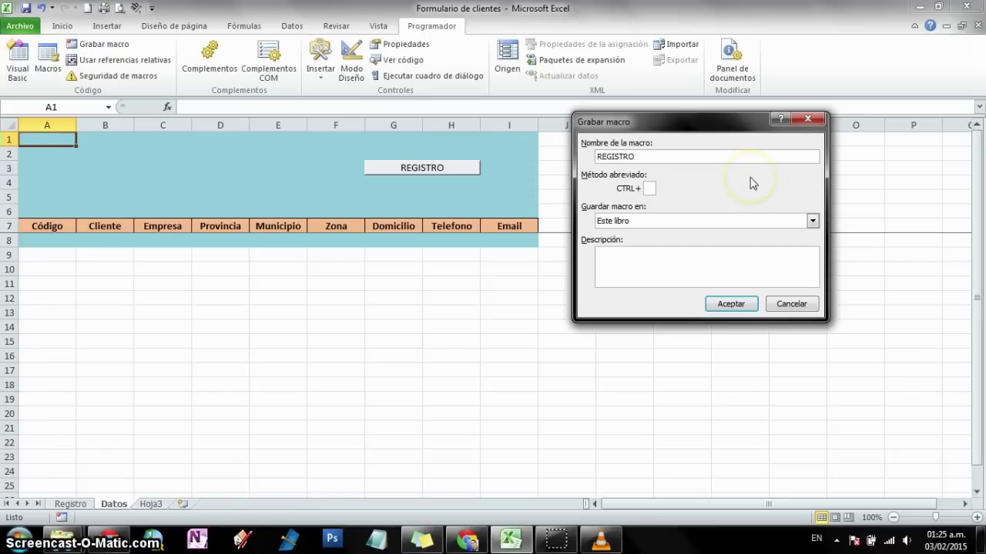
click(731, 303)
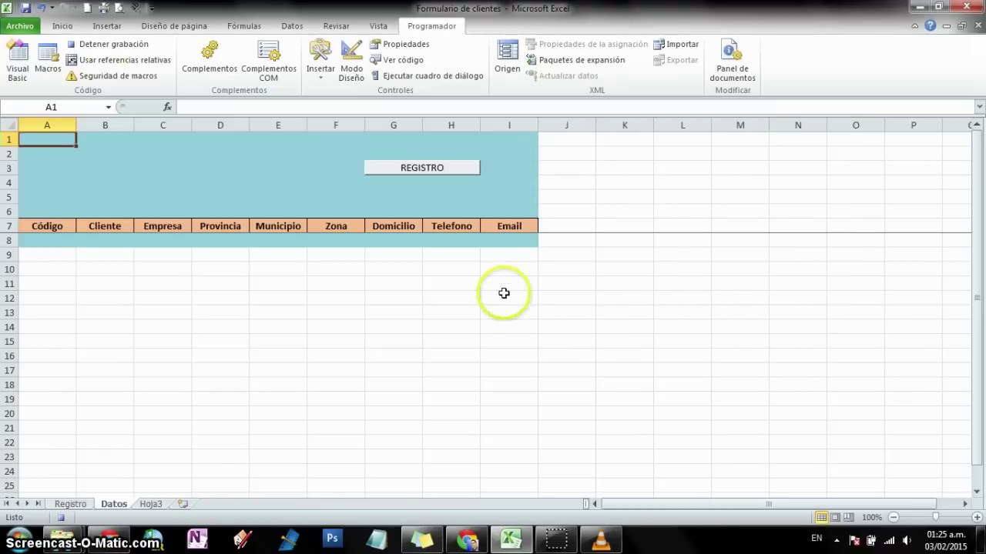
click(71, 506)
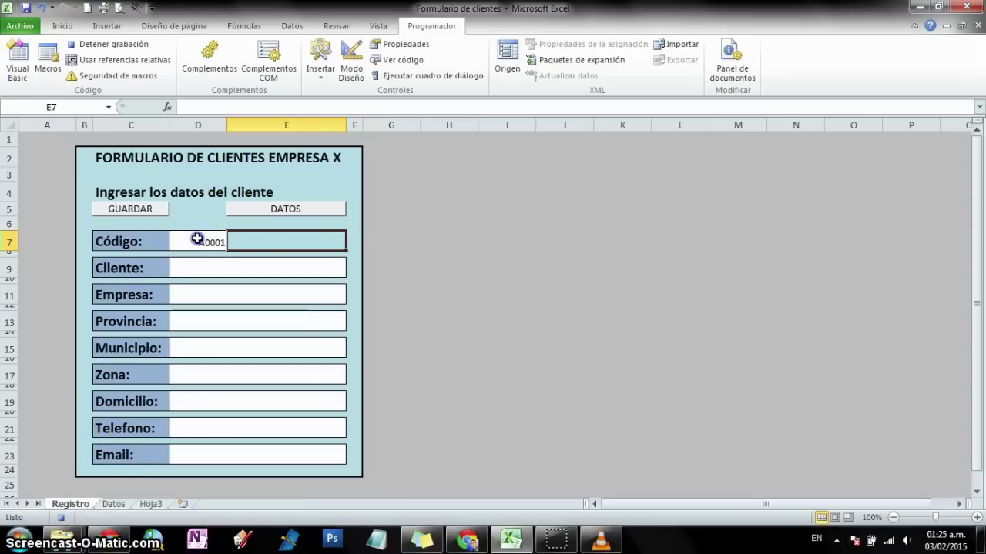
click(202, 240)
click(108, 44)
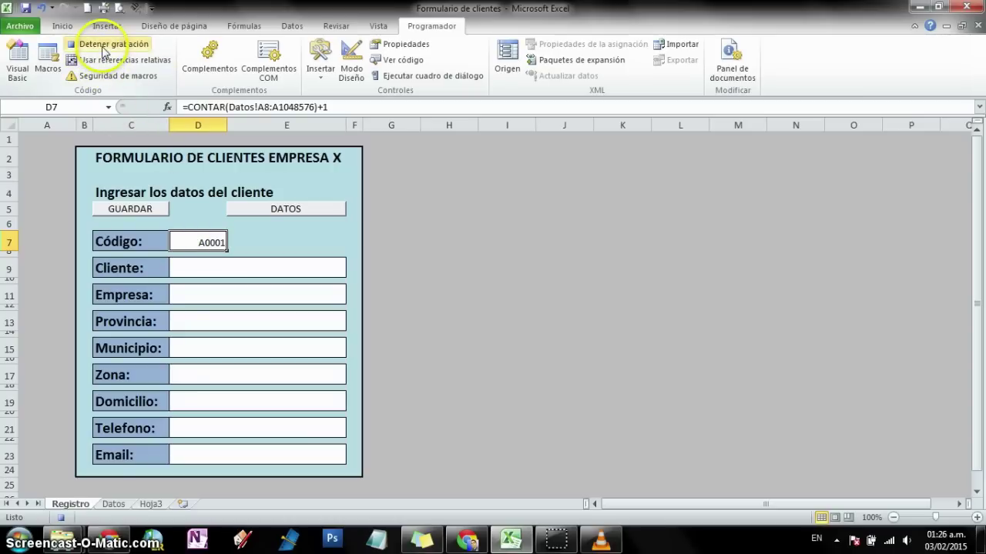
Step: On the Datos sheet, assign the REGISTRO macro to the REGISTRO button
click(293, 207)
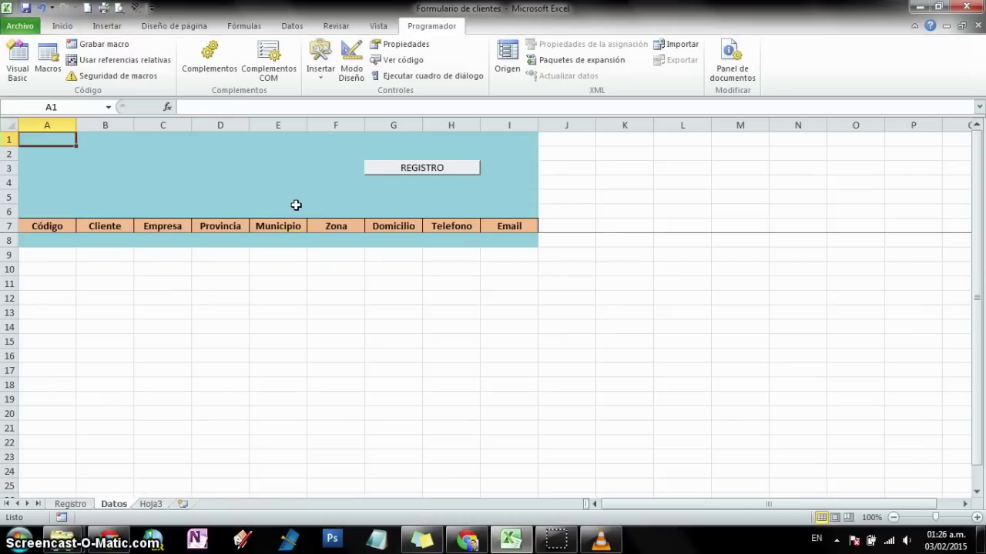
right_click(439, 169)
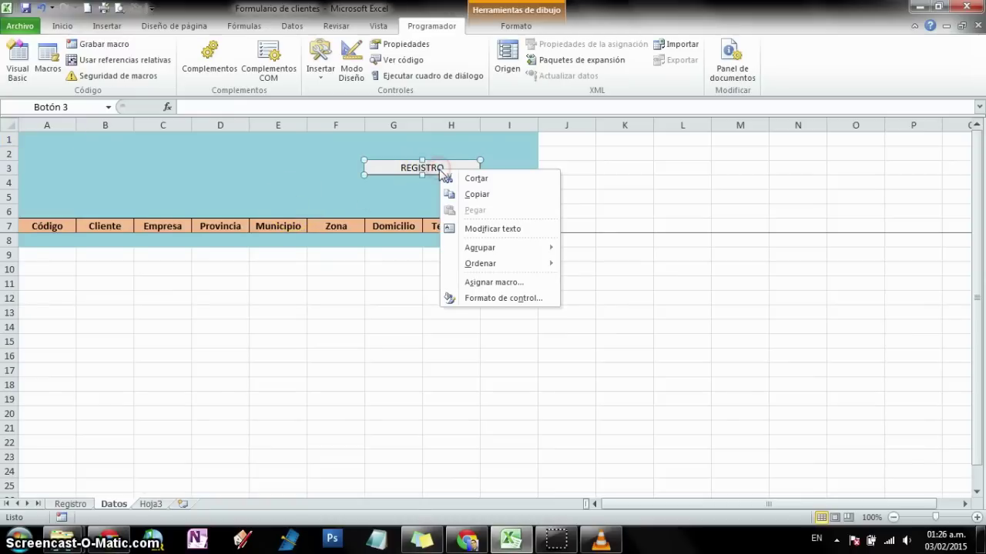
click(493, 284)
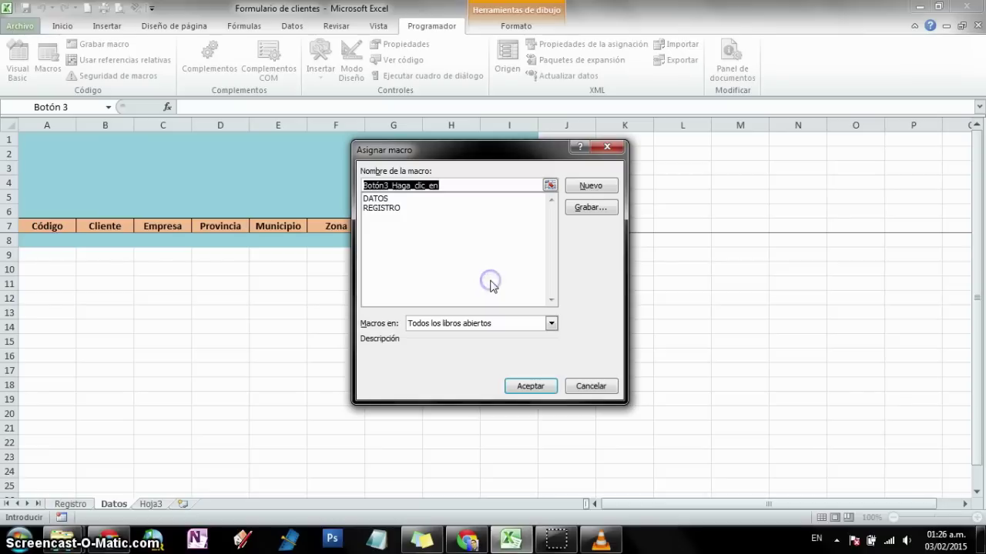
click(388, 209)
click(525, 387)
click(451, 197)
Step: Return to the Registro form with the REGISTRO button, then open the VBA editor
click(433, 170)
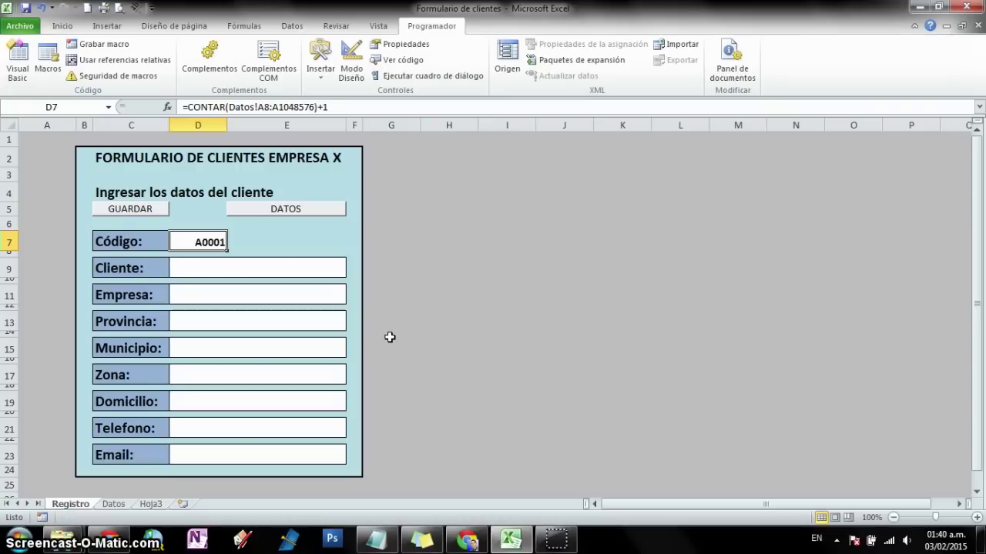
click(22, 67)
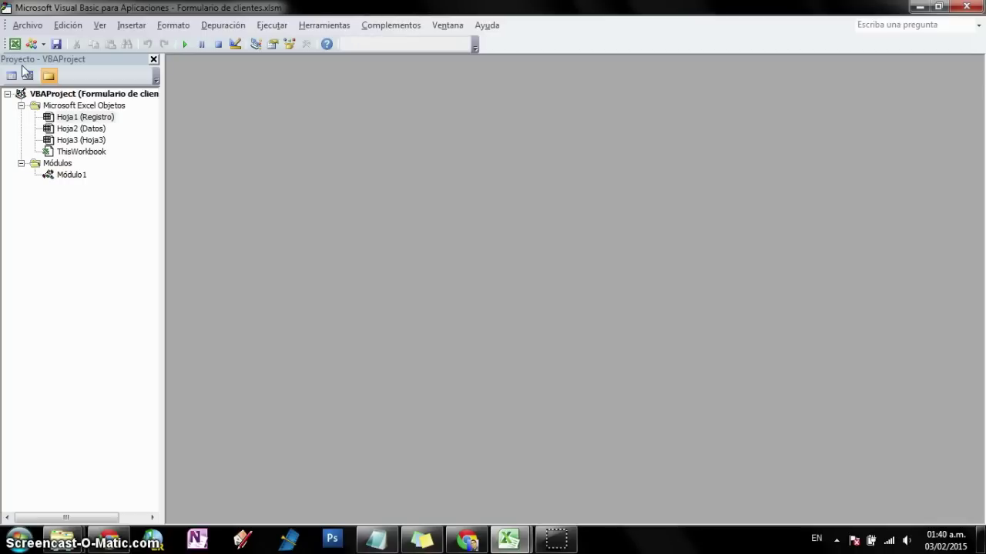
Step: Add Módulo2 with the convmays code from Notepad uppercasing B8:I9, save, and close the editor
click(120, 161)
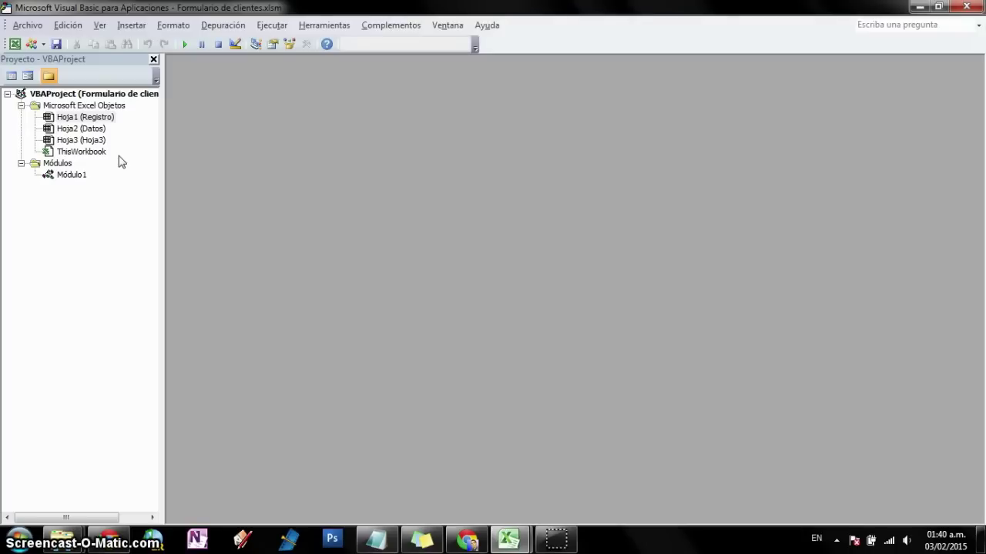
click(44, 47)
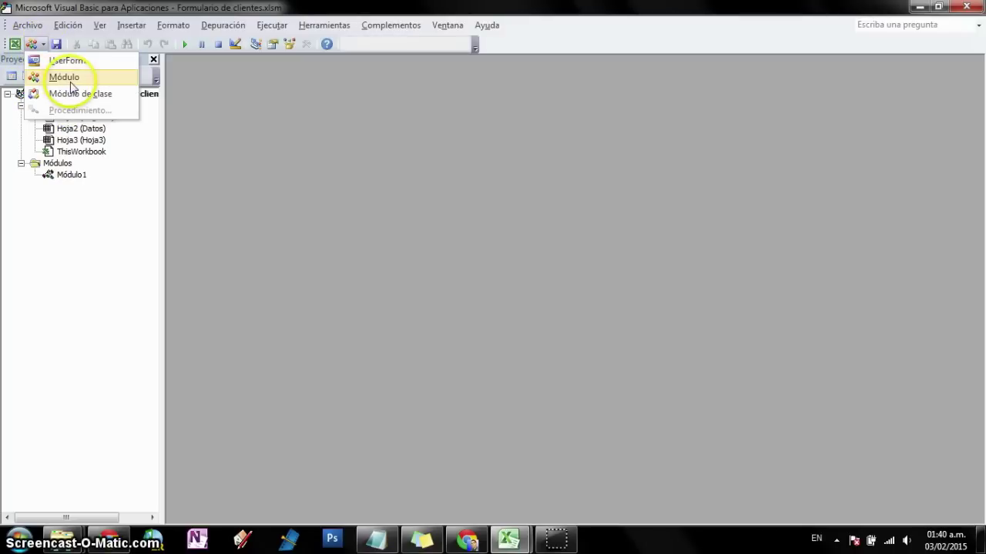
click(65, 77)
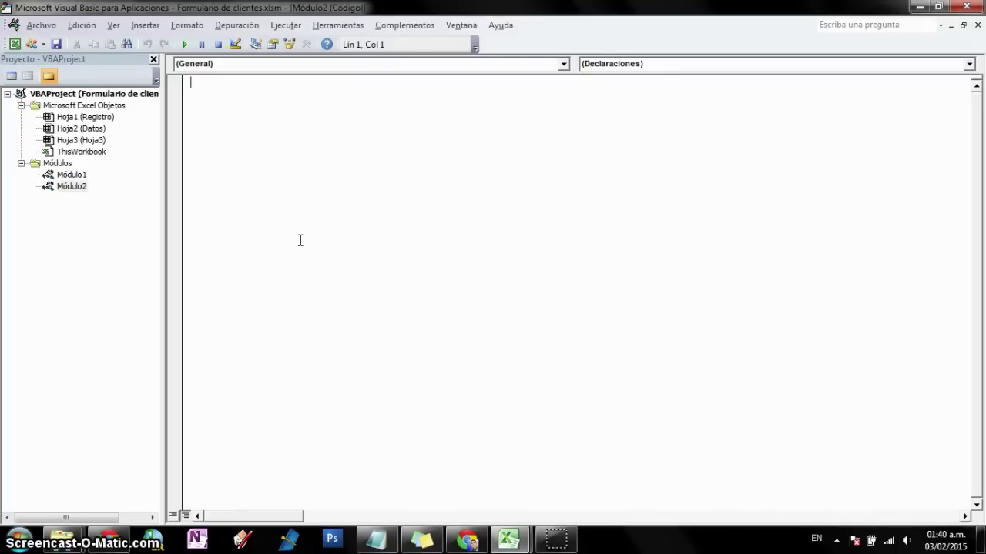
click(509, 539)
click(376, 539)
drag(249, 147, 164, 37)
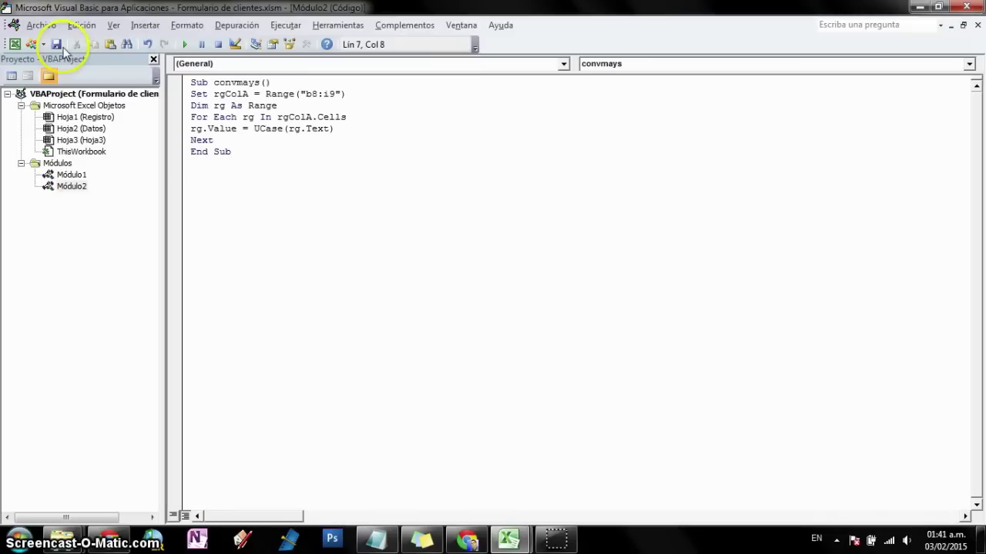
click(57, 45)
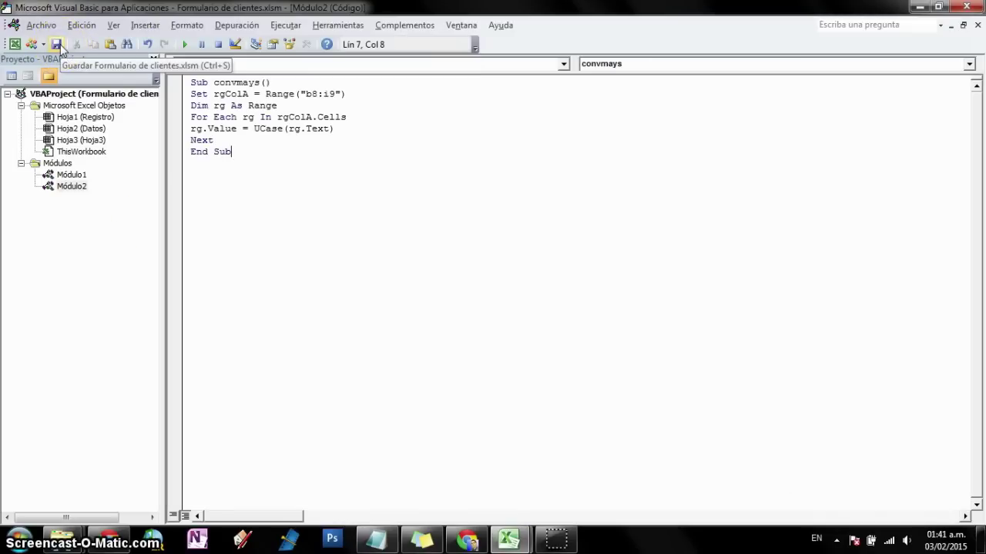
click(964, 7)
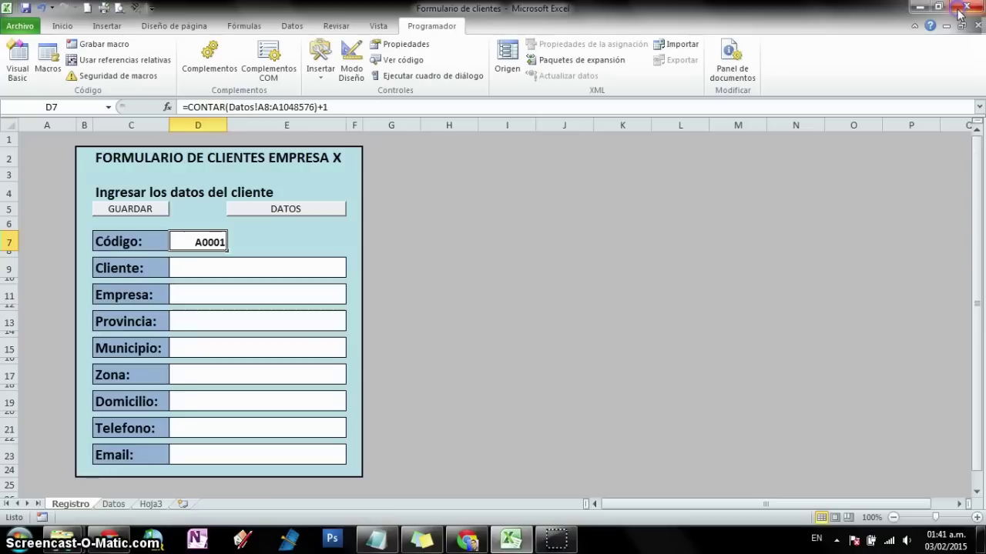
click(50, 69)
click(50, 70)
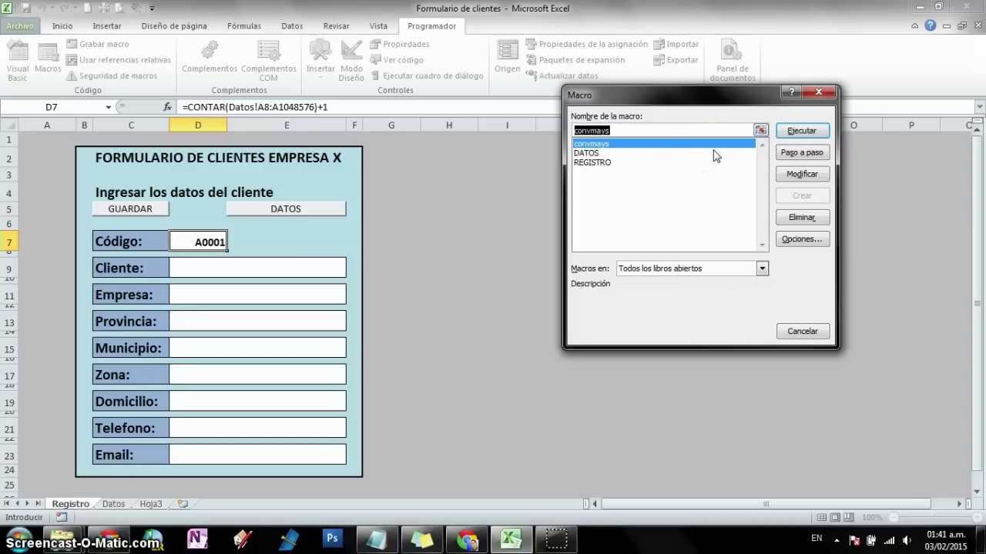
click(793, 331)
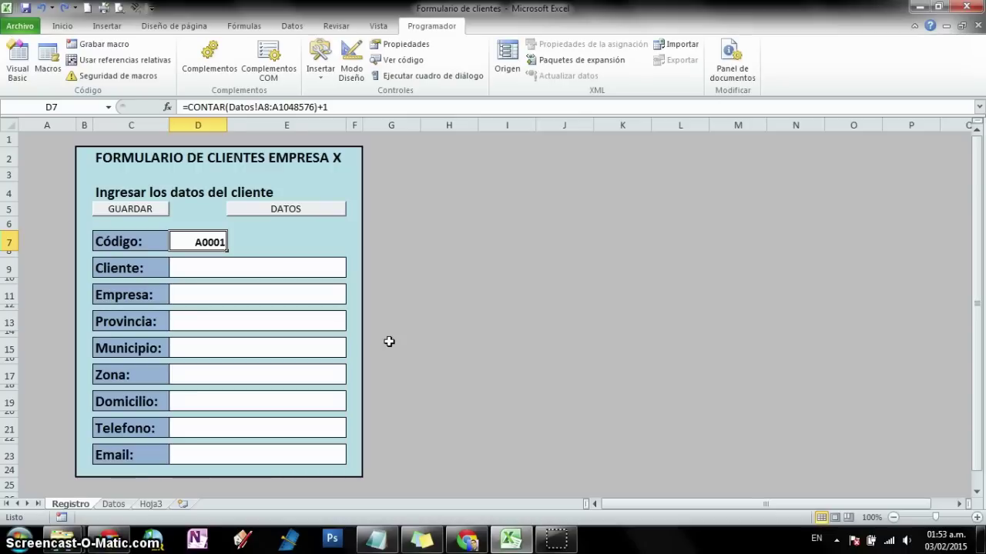
Step: Start recording GUARDAR and insert a new Datos row 9 formatted like the row below
click(124, 49)
text(GUARDAR)
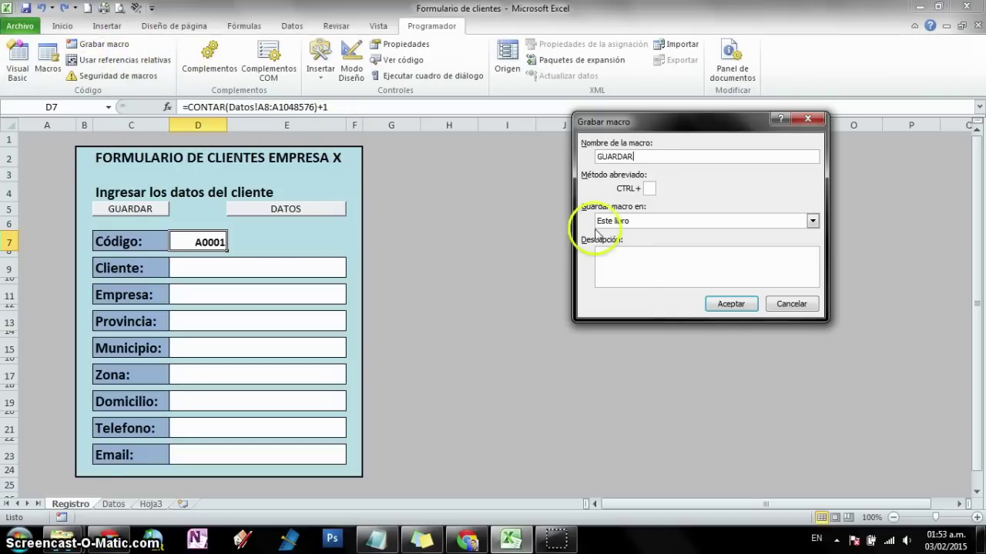
click(713, 304)
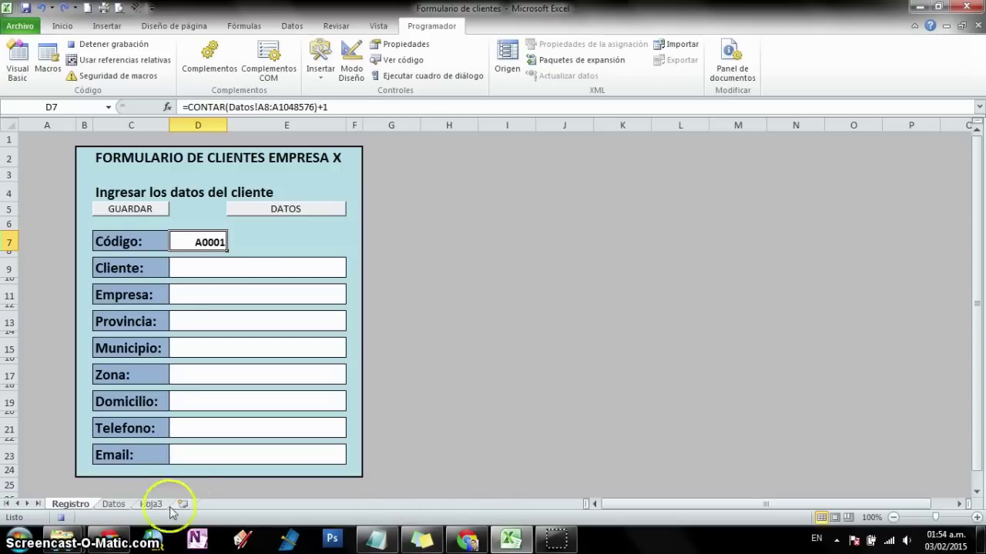
click(116, 505)
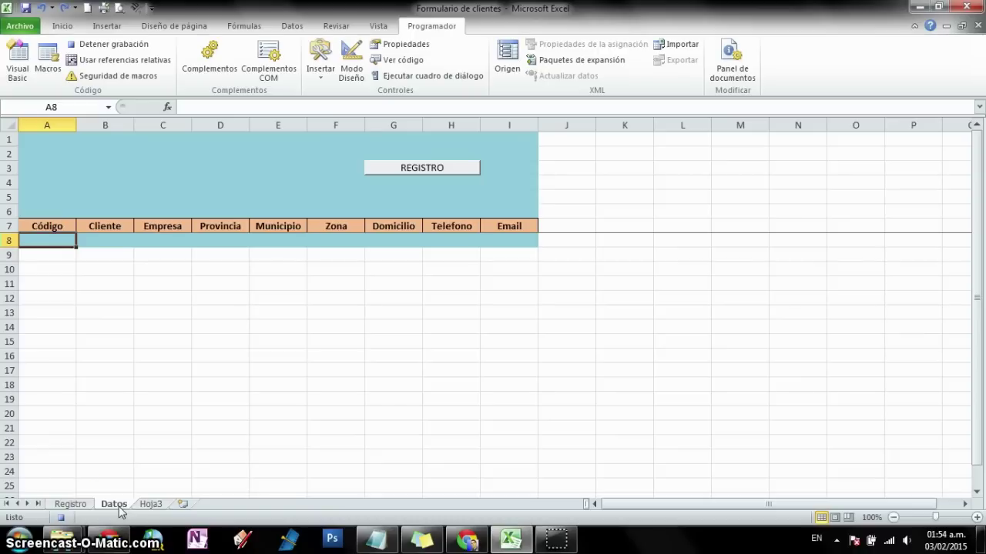
click(9, 255)
right_click(10, 258)
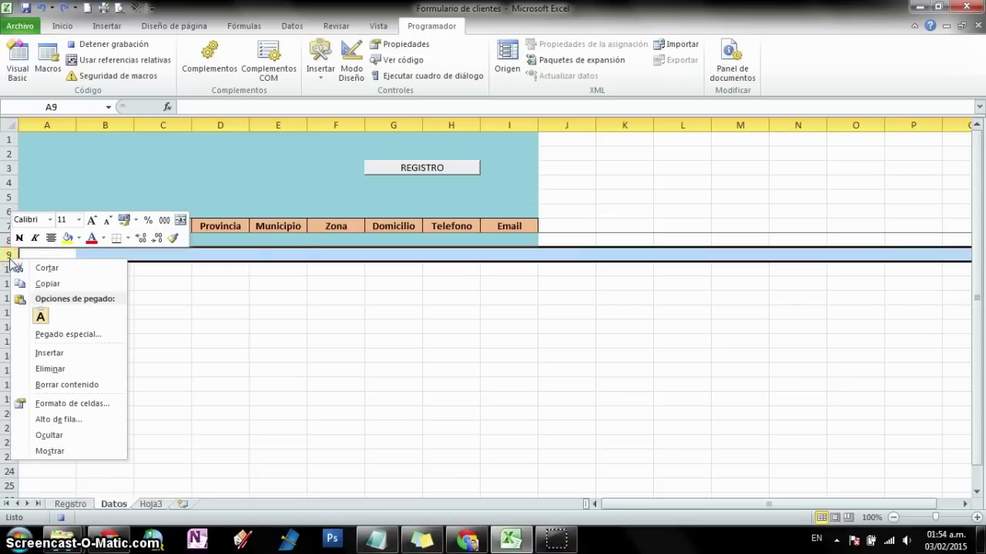
click(60, 353)
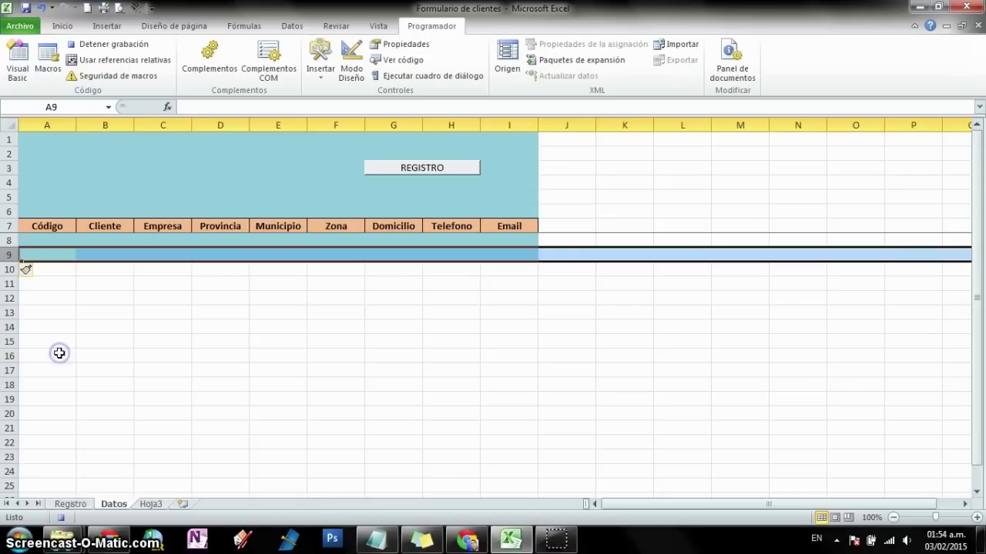
click(28, 270)
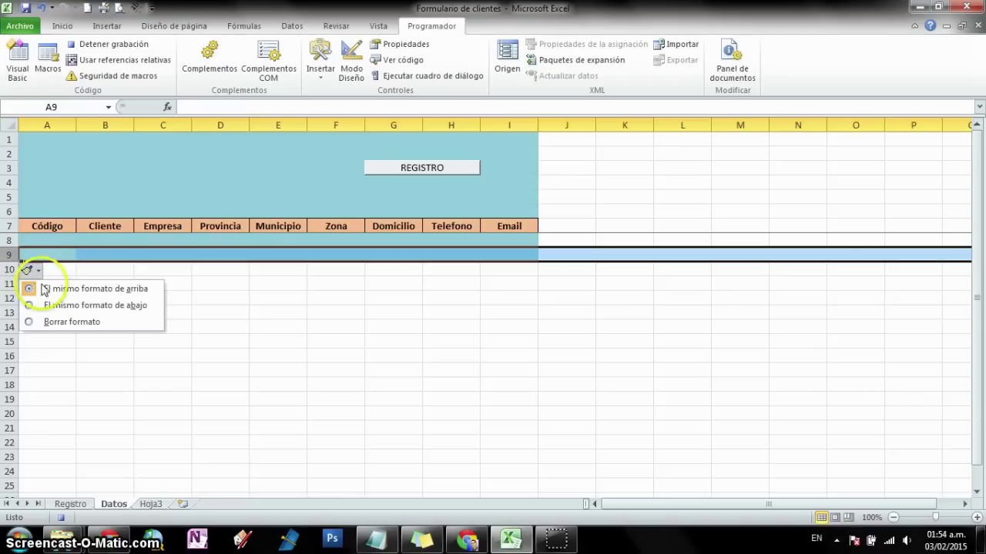
click(63, 306)
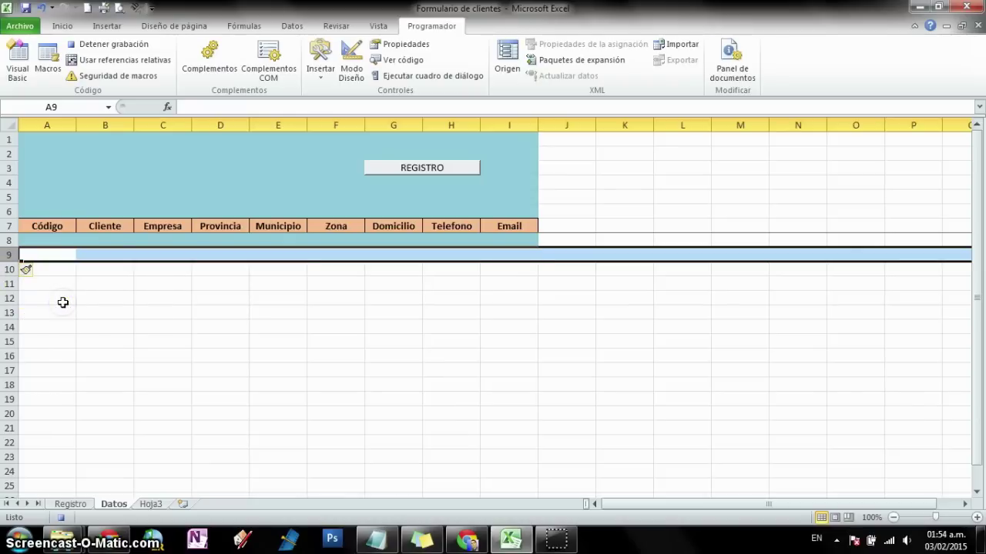
Step: Select and copy the Registro form's input cells D7 through D23
click(86, 507)
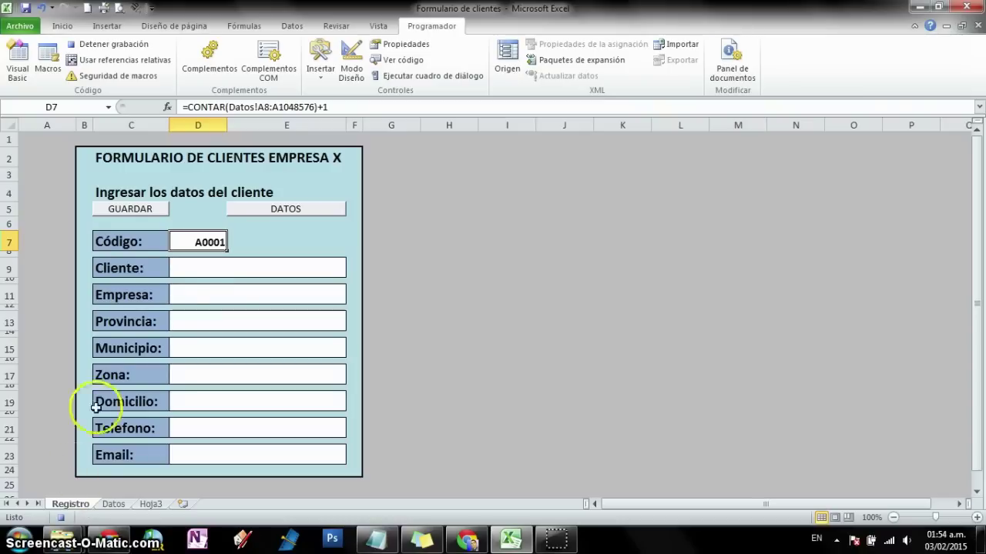
ctrl+click(193, 268)
ctrl+click(193, 295)
ctrl+click(190, 320)
ctrl+click(199, 351)
ctrl+click(182, 376)
ctrl+click(186, 401)
ctrl+click(187, 428)
ctrl+click(187, 452)
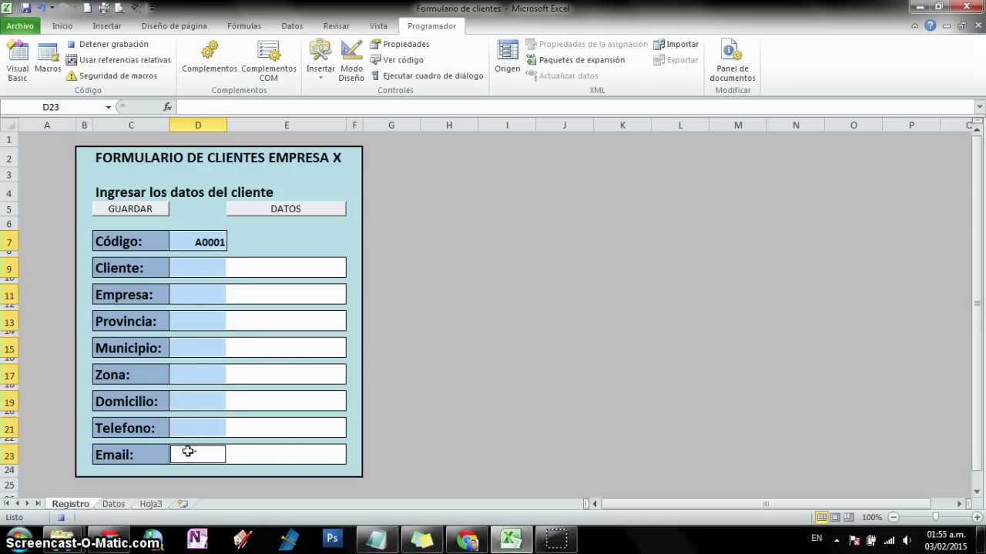
key(ctrl+c)
Step: Paste onto the Datos sheet and select cells A9:I9 of the new row
key(ctrl+Page_Down)
key(ctrl+v)
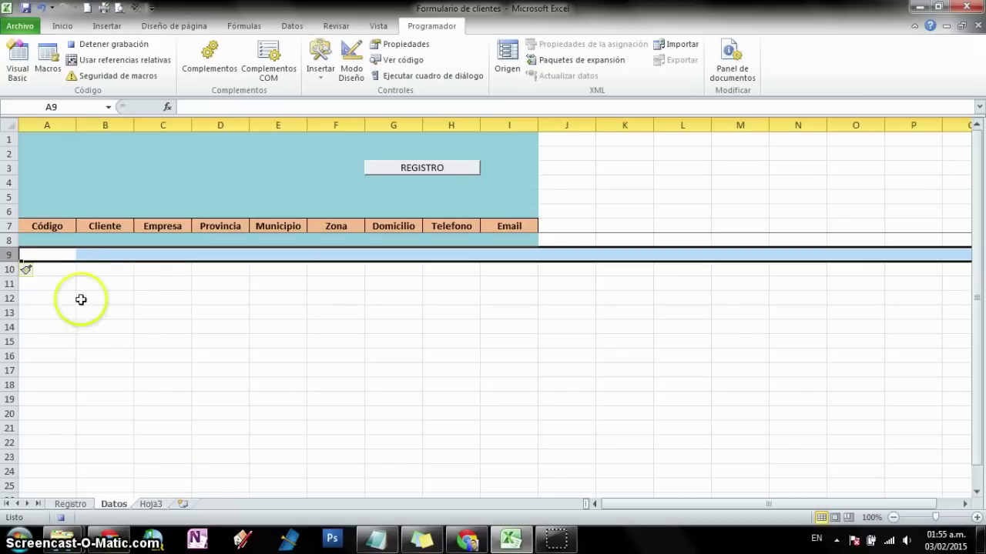
drag(44, 255, 497, 262)
right_click(497, 263)
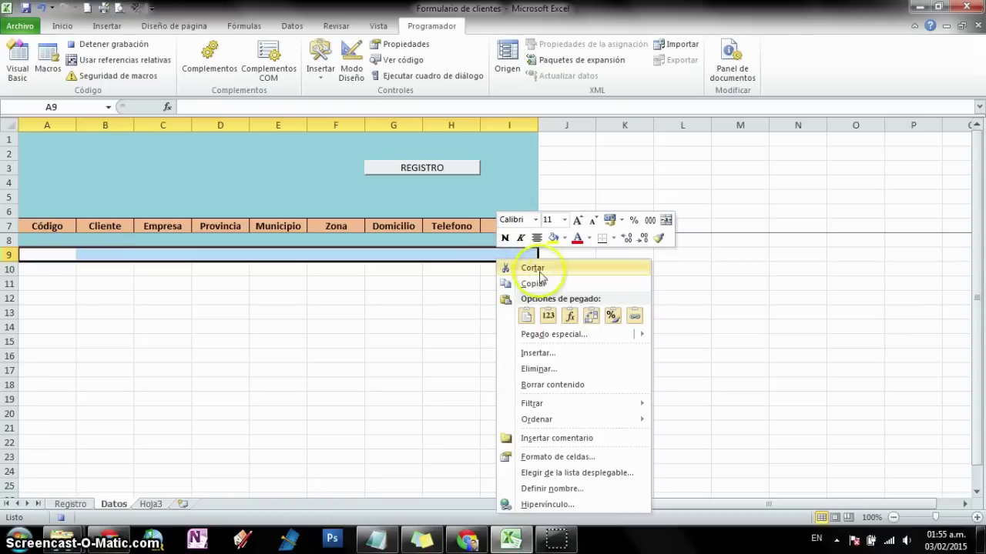
Step: Paste Special the form entries into row 9 as transposed values
click(562, 334)
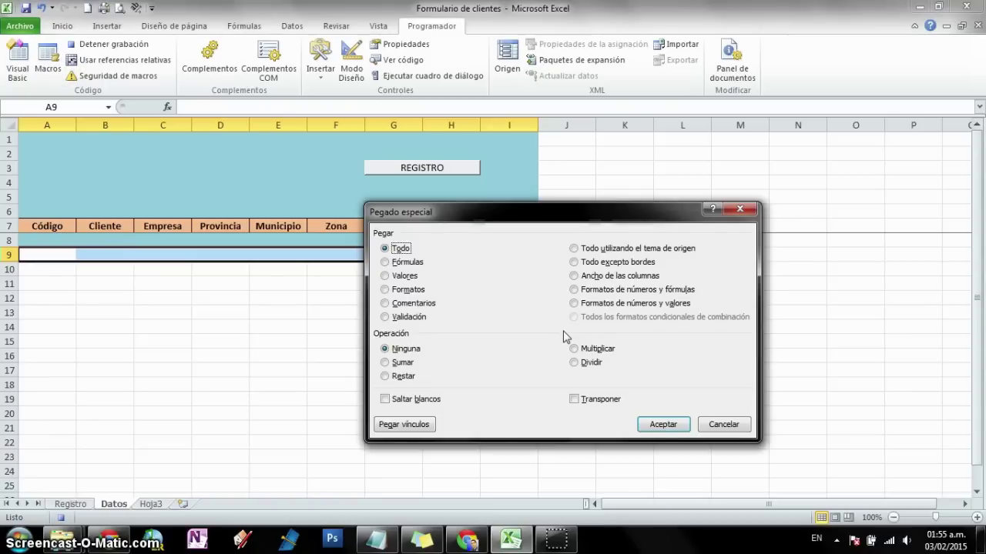
click(403, 276)
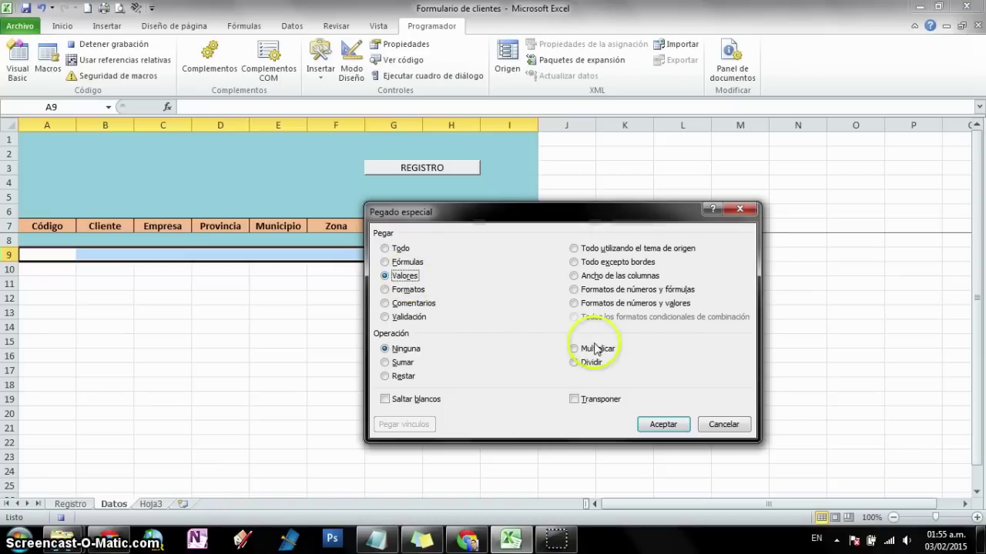
click(590, 399)
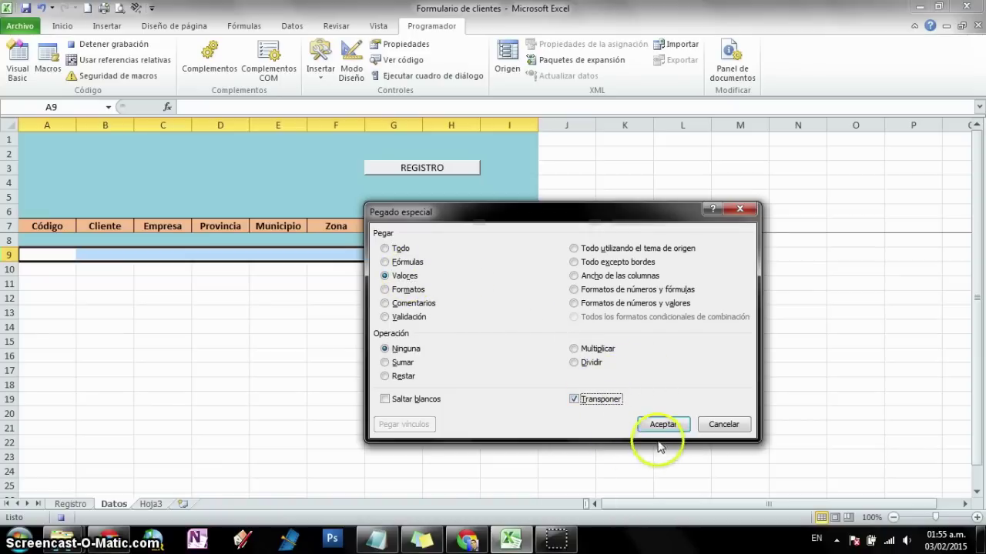
click(662, 426)
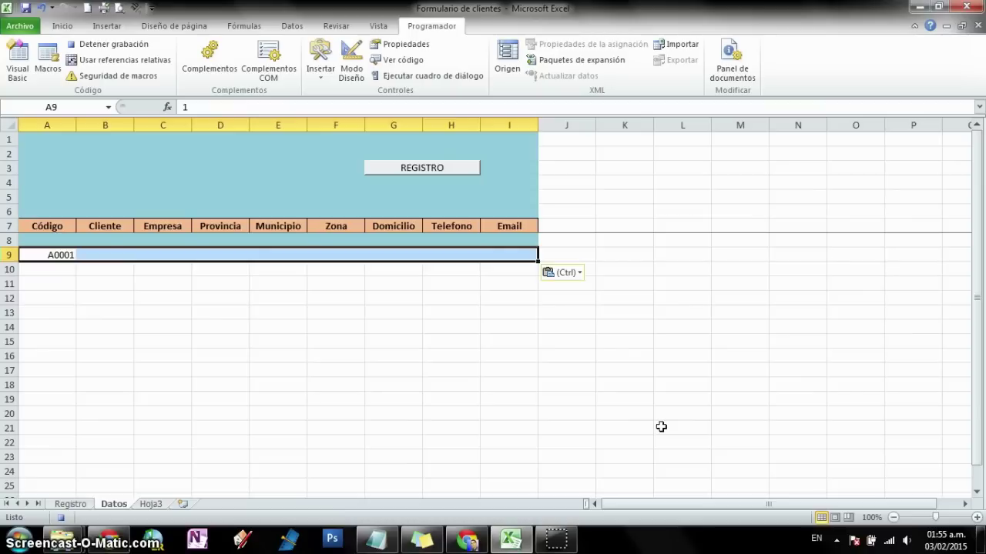
Step: Apply All Borders to cells A9:I9 of the Datos table
click(63, 27)
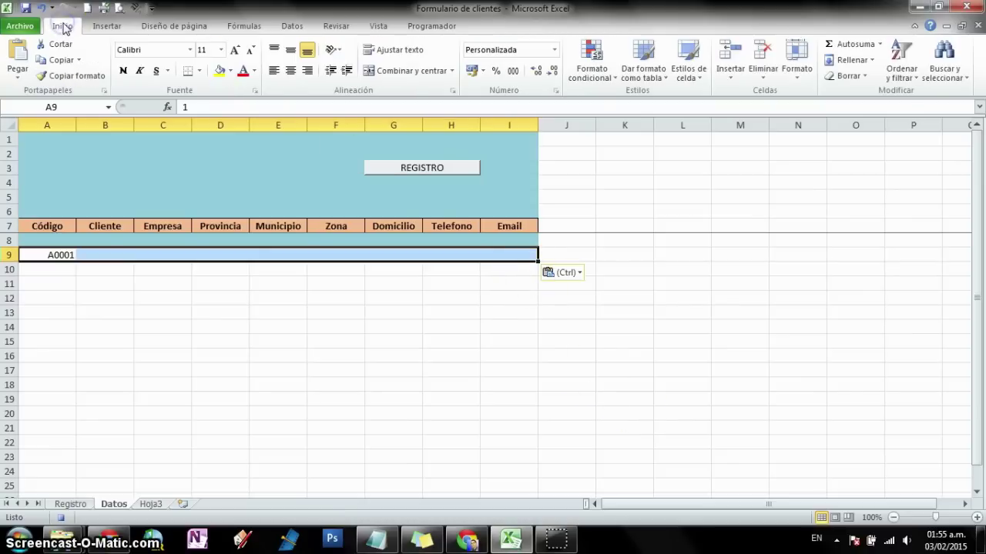
click(198, 70)
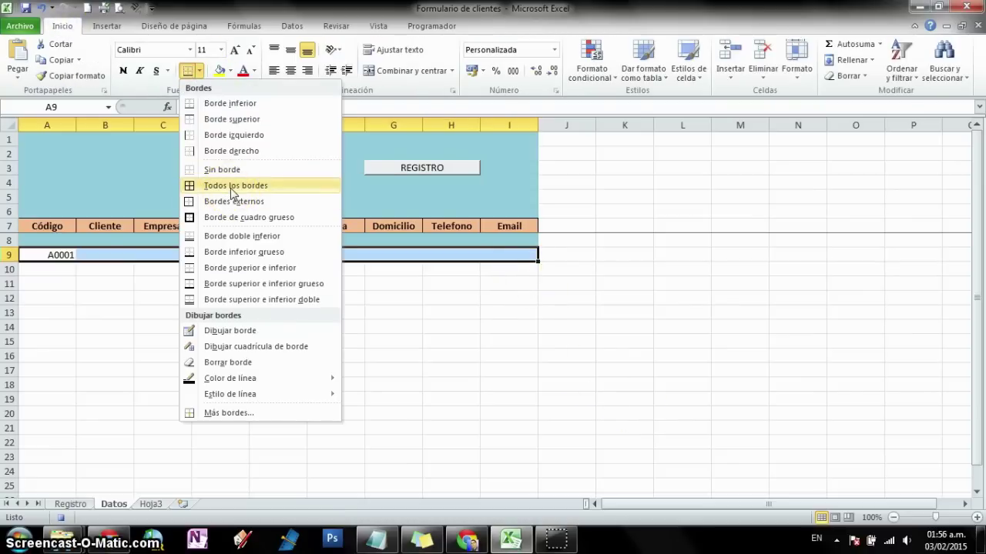
click(232, 186)
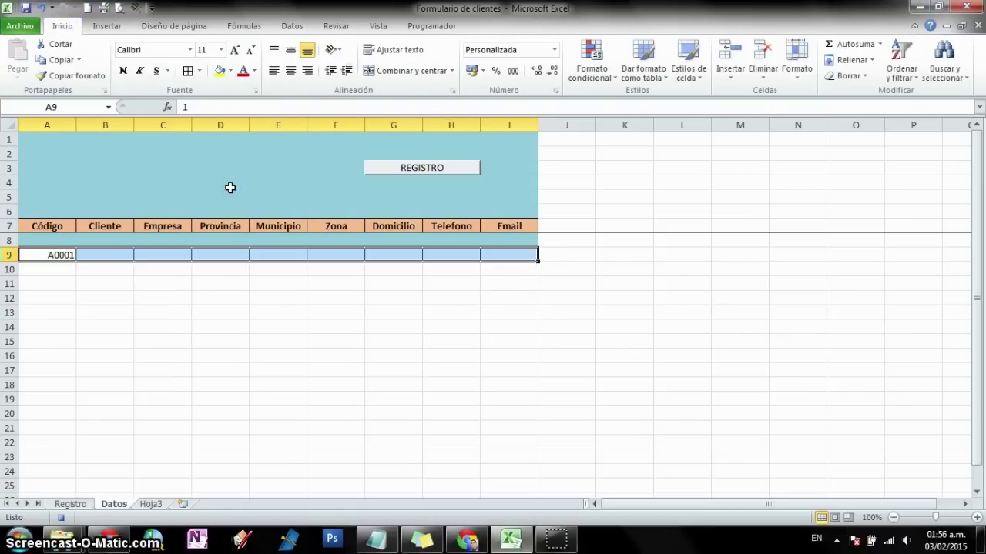
click(431, 25)
click(43, 71)
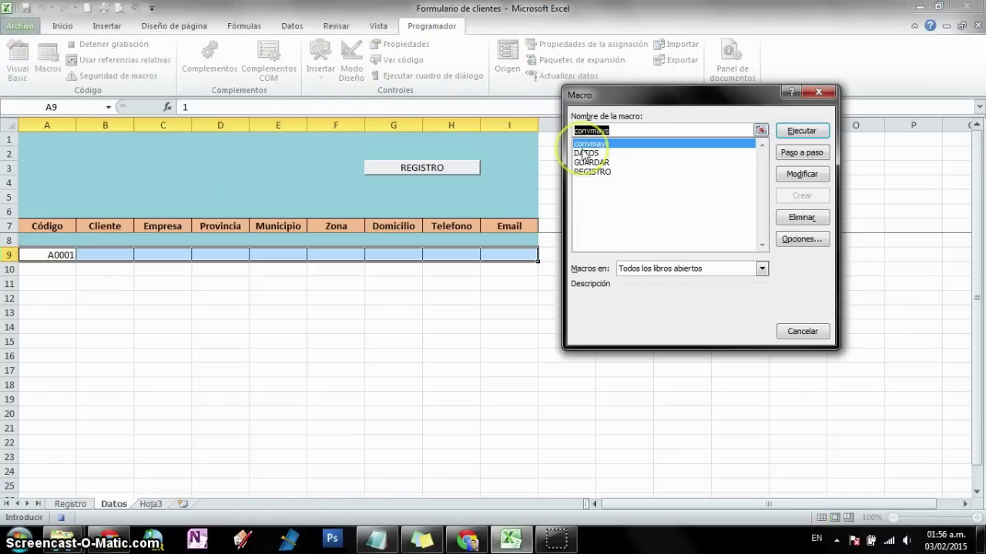
Step: Run the convmays macro, select A7, and return to the Registro sheet
click(619, 145)
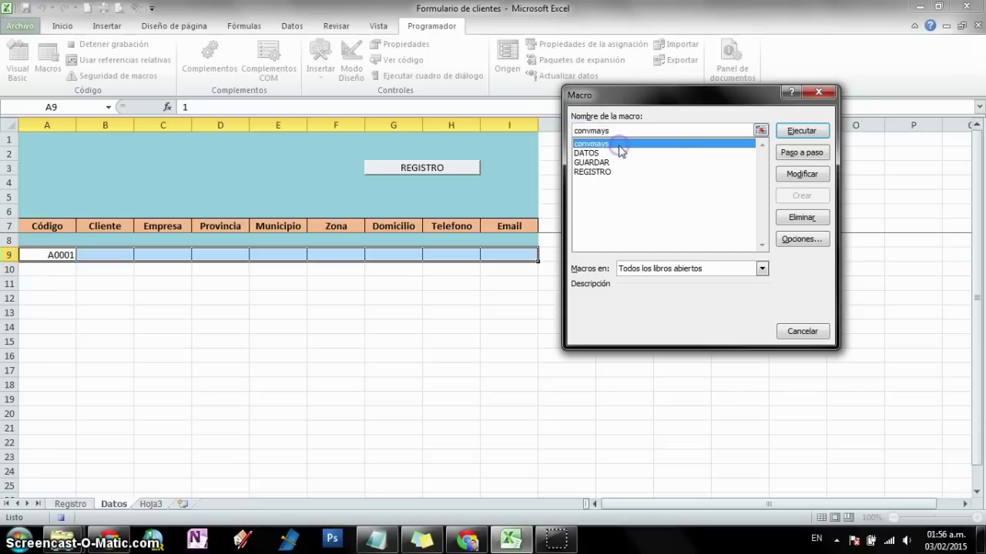
click(802, 131)
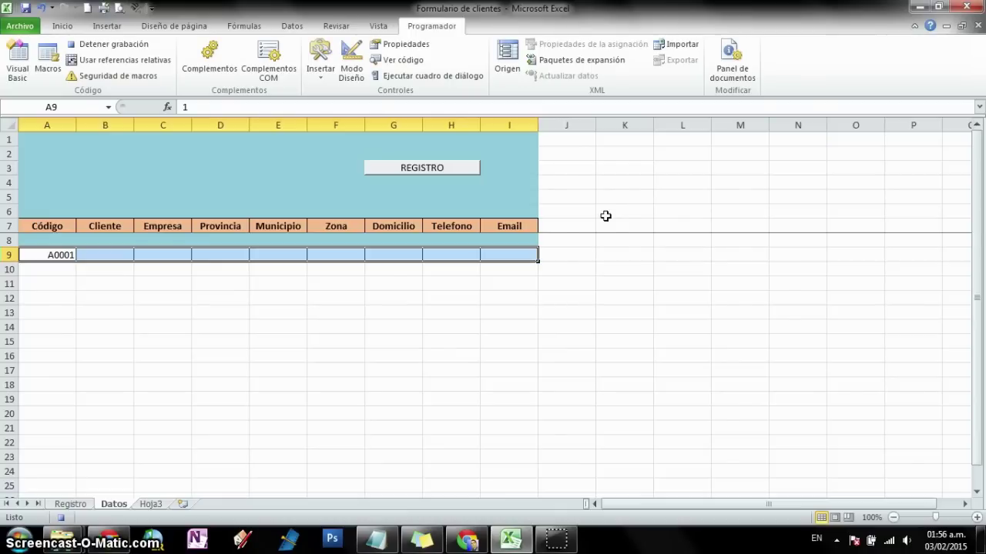
click(58, 231)
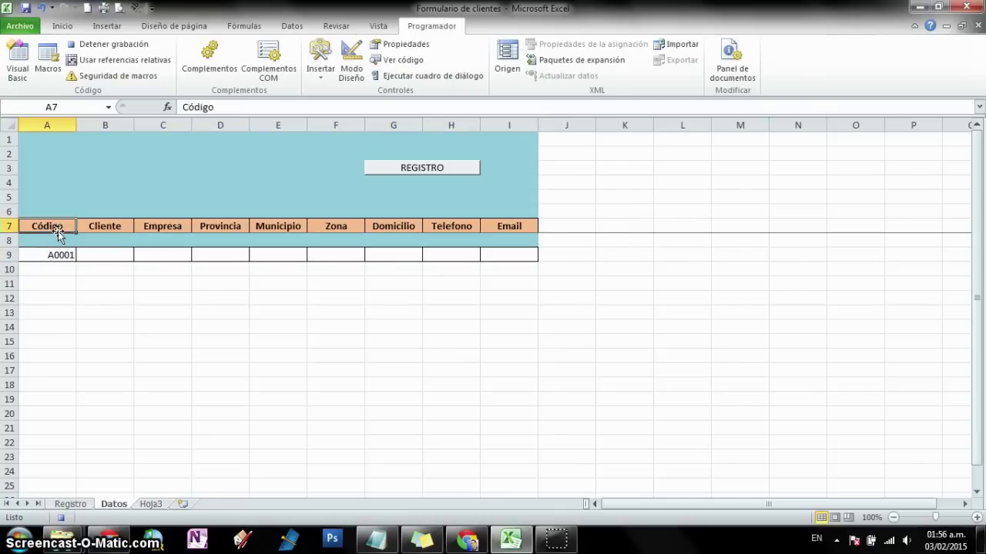
click(84, 506)
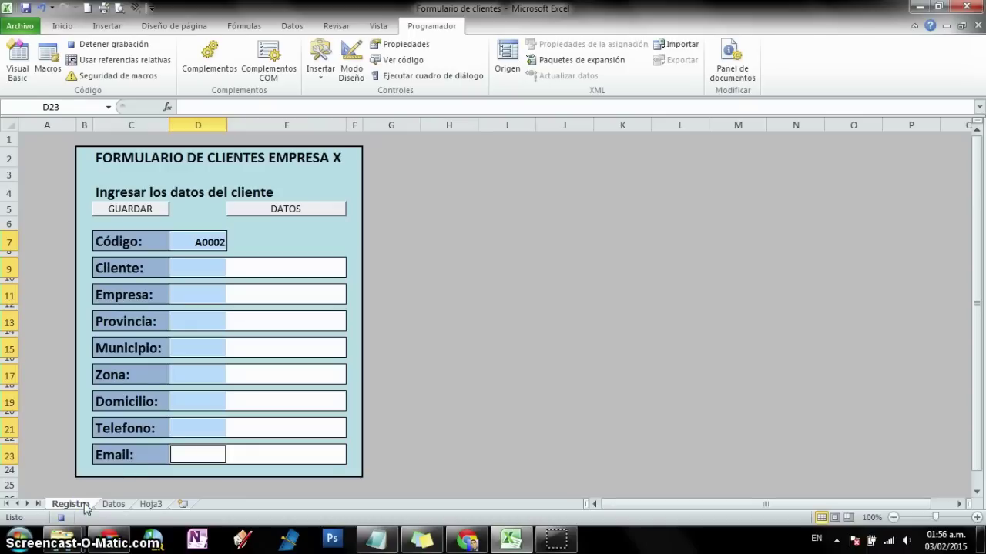
Step: Step through input cells D9 to D23 and back to D9, save, and stop recording
click(198, 273)
click(198, 291)
click(197, 318)
click(197, 352)
click(200, 373)
click(201, 400)
click(202, 429)
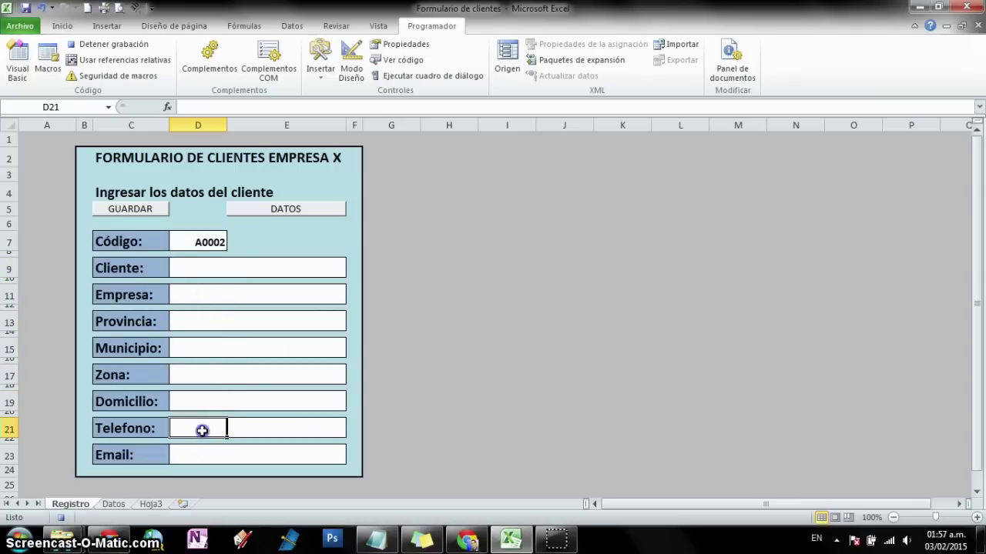
click(198, 450)
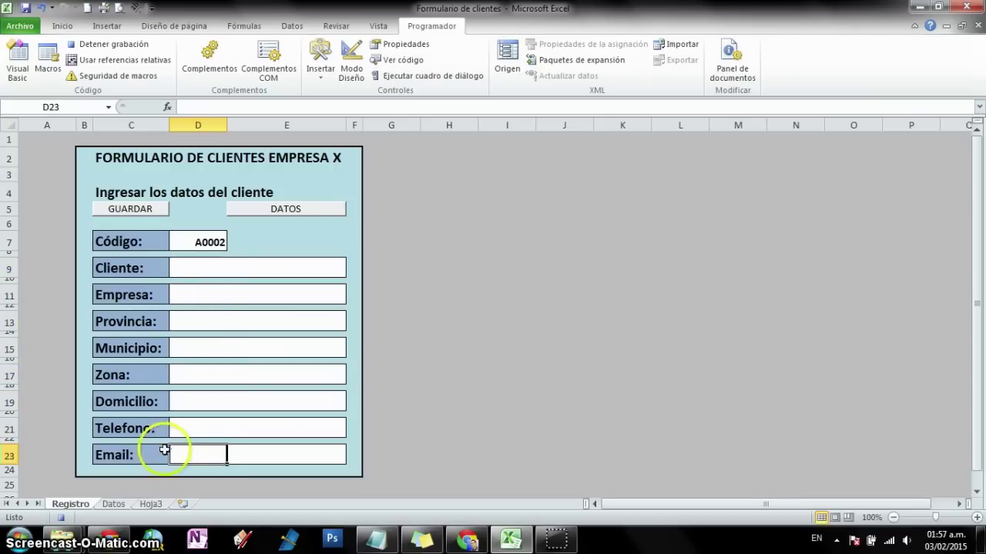
click(188, 272)
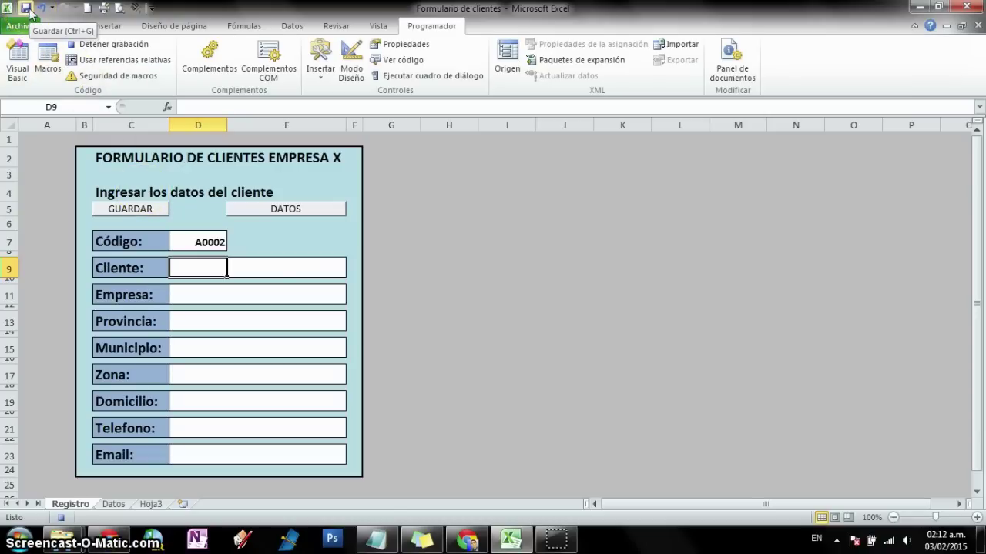
click(29, 11)
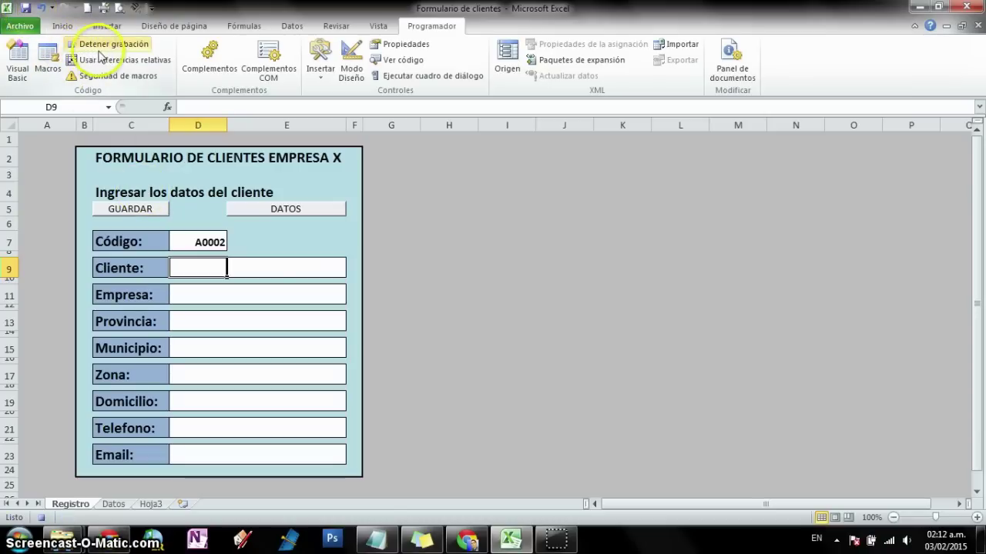
click(100, 44)
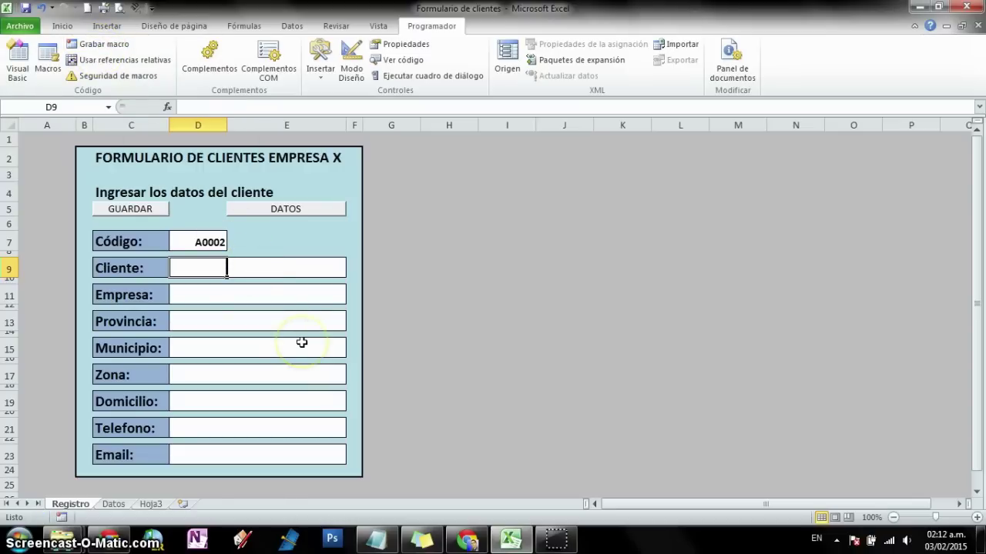
Step: Link the Registro form's GUARDAR button to the GUARDAR macro via Assign Macro
right_click(145, 209)
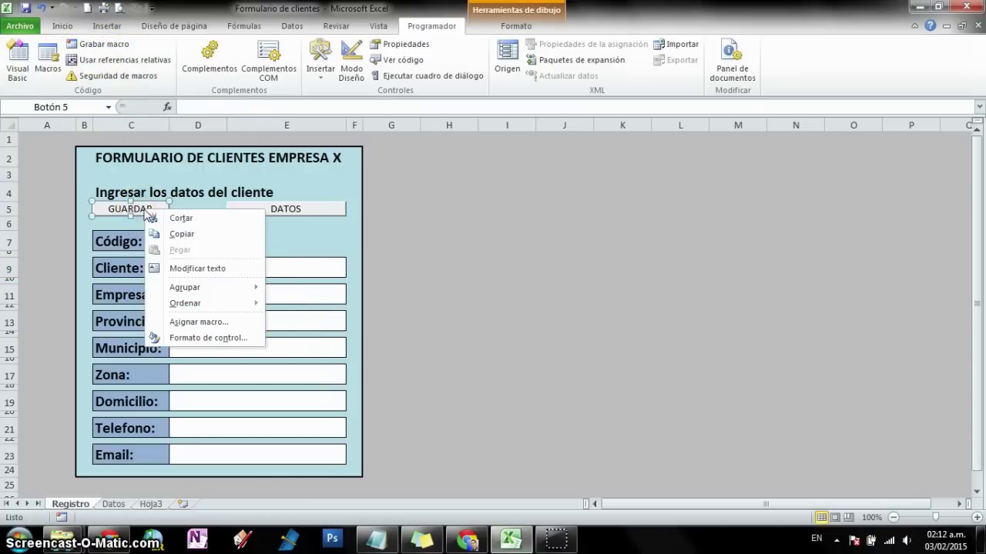
click(215, 324)
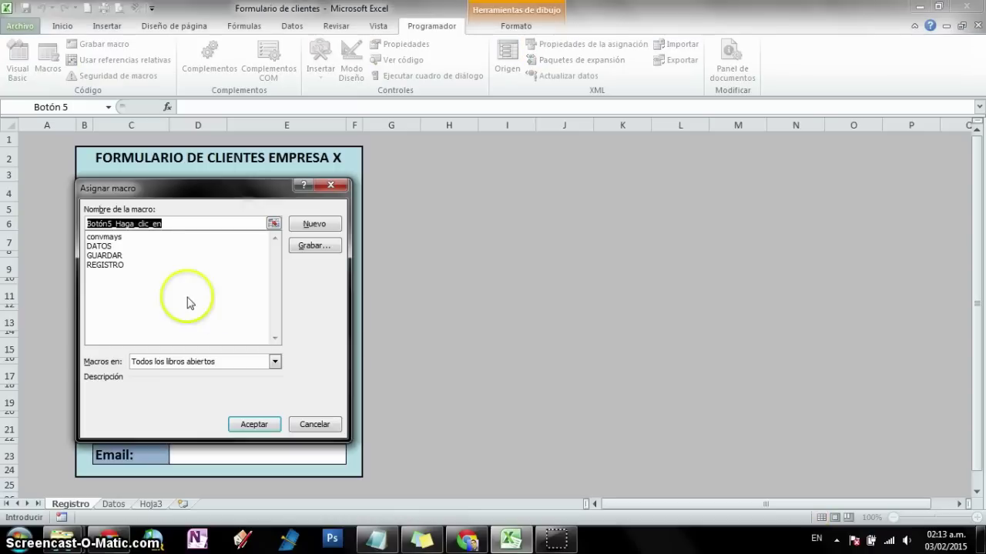
click(105, 255)
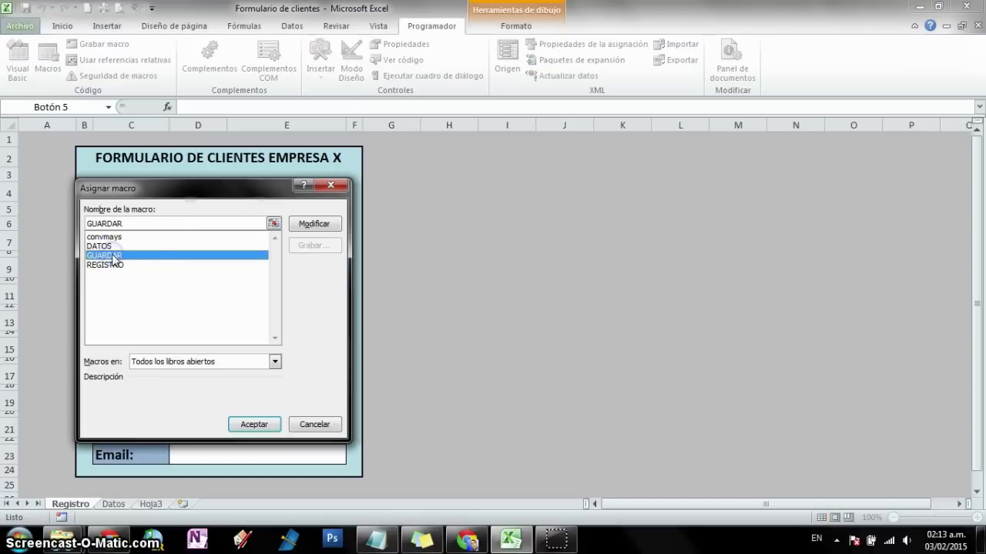
click(255, 424)
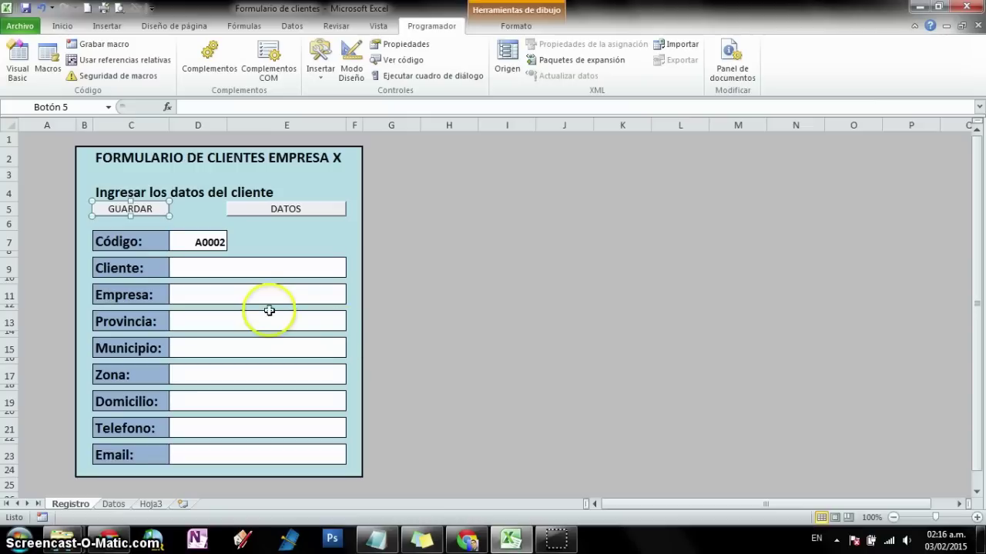
Step: Enter the client's full name and company name, with province and municipality both 'santiago'
click(195, 270)
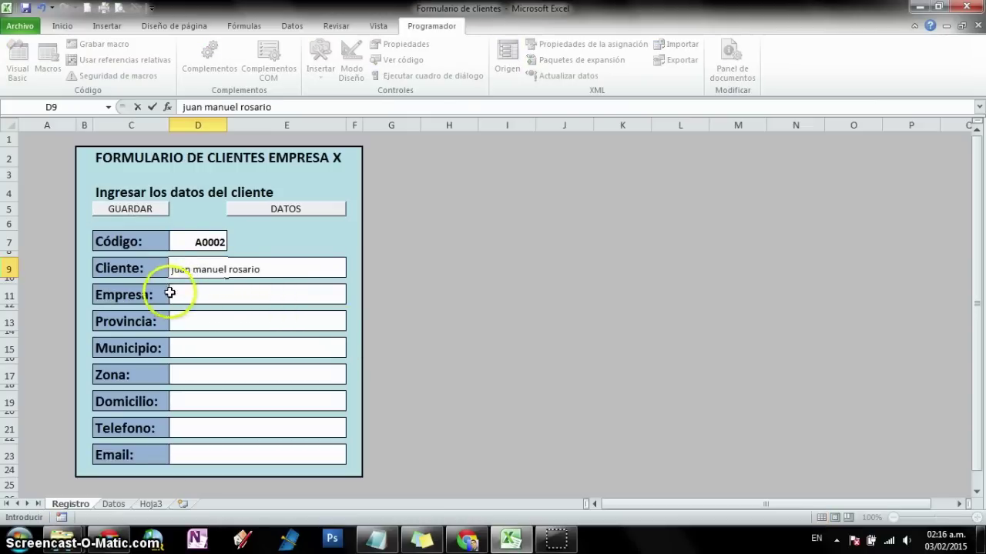
click(223, 295)
text(Rosario )
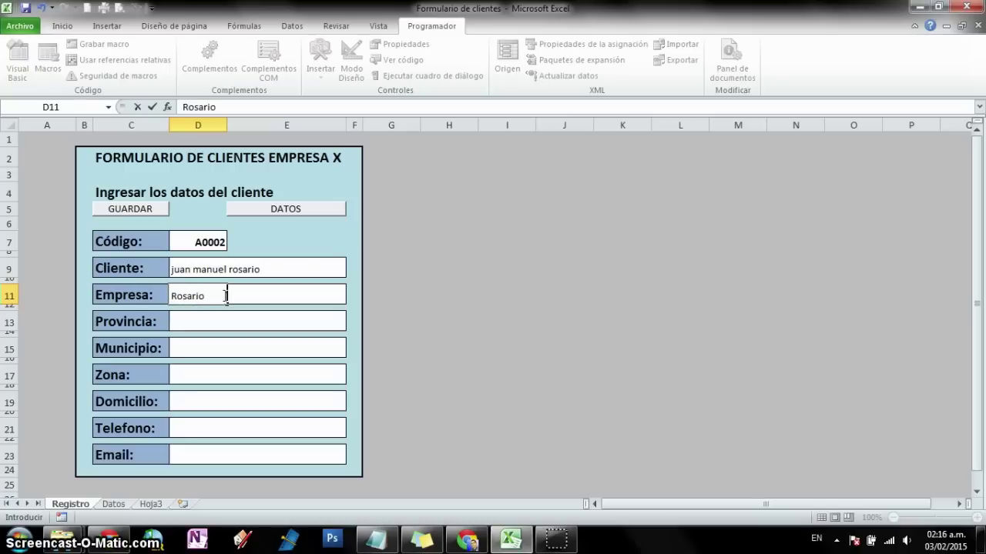
text(cxa)
click(226, 322)
text(santiago)
click(186, 354)
text(santiago)
Step: Fill in zone 'norte', then the client's street address, phone number and e-mail
click(231, 376)
text(norte)
click(275, 399)
text(cristoVal CoLon)
click(204, 423)
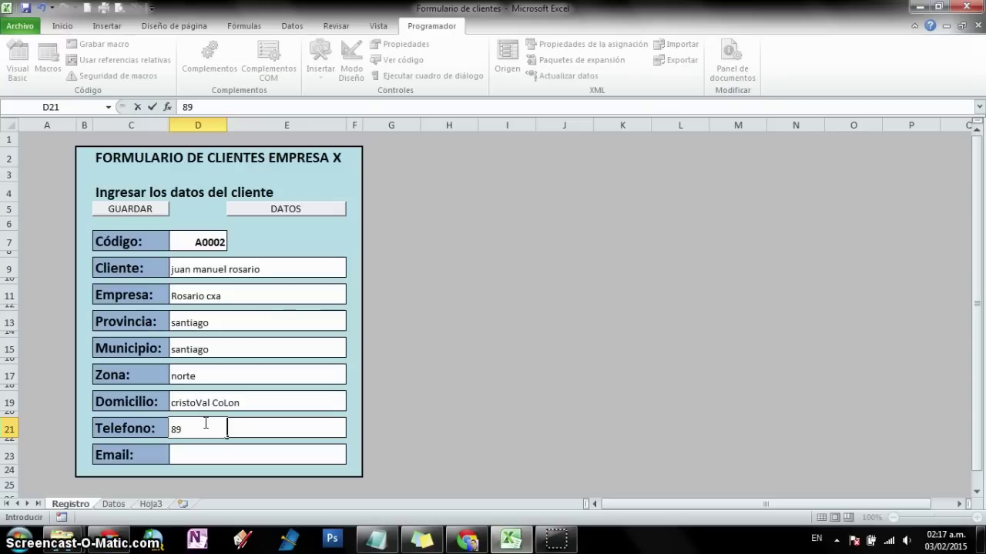
click(257, 460)
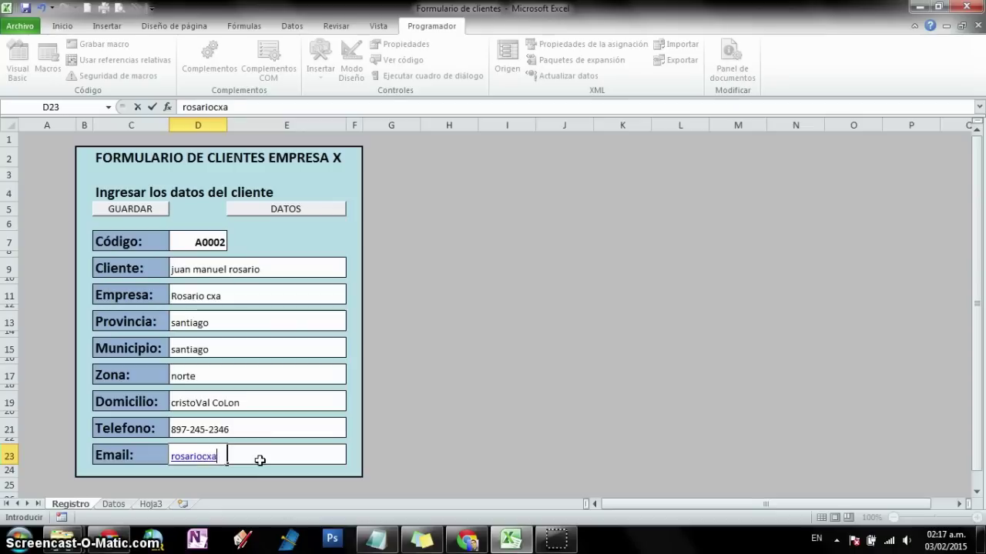
click(257, 244)
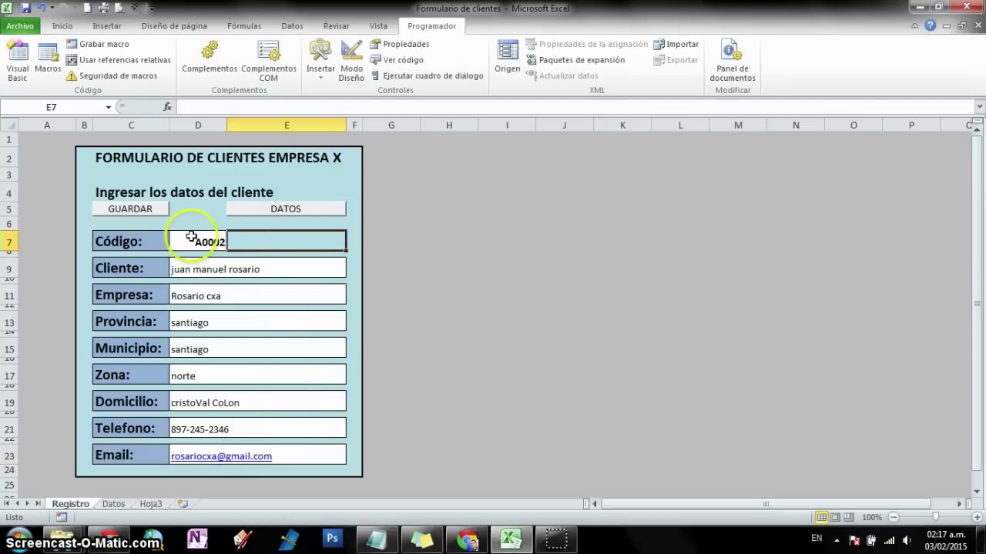
Step: Save client A0002 with GUARDAR, check its uppercase row in Datos, and return to Registro
click(147, 214)
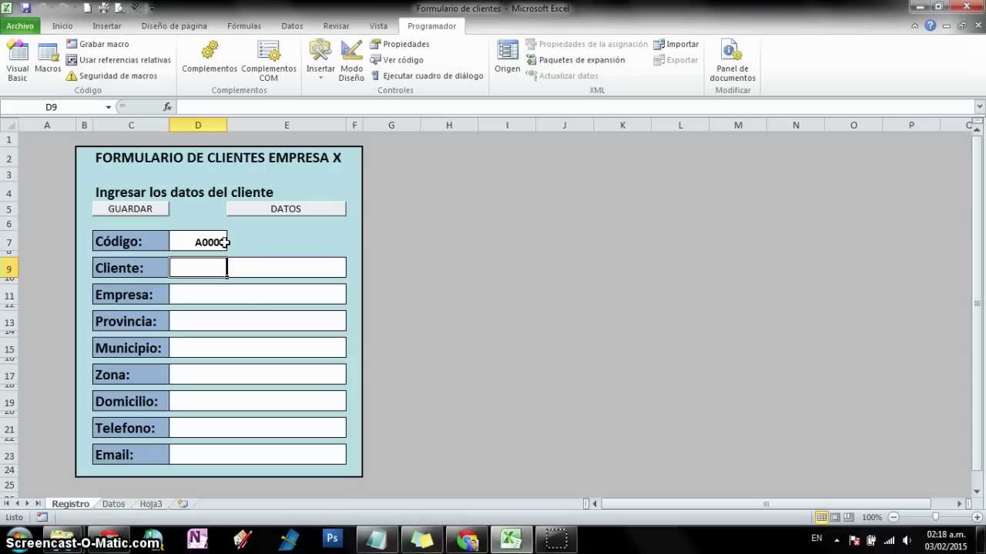
click(265, 218)
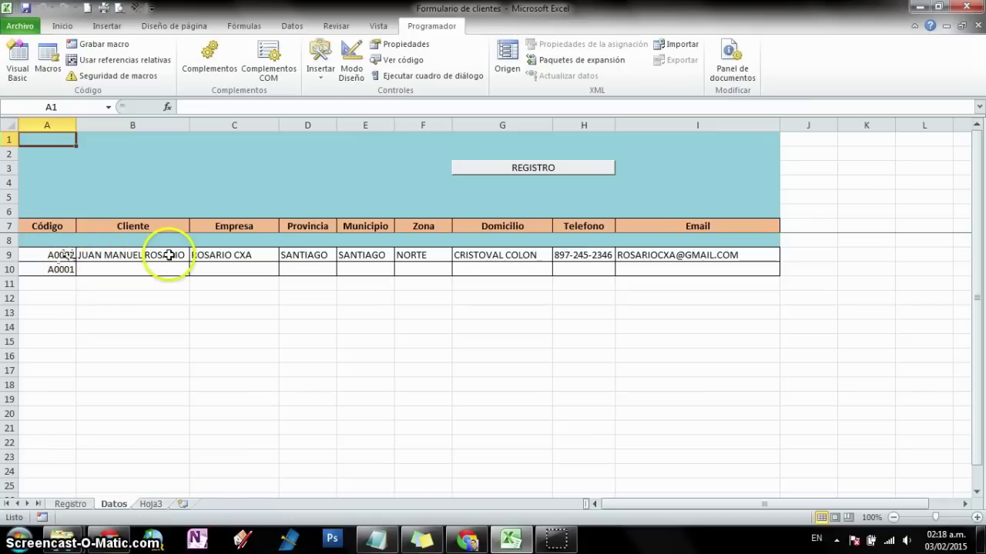
click(516, 178)
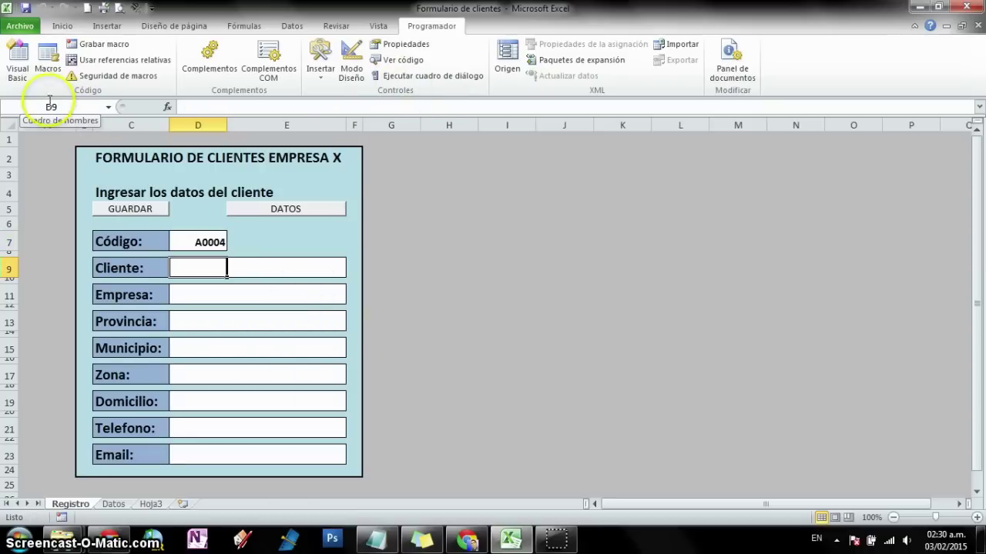
Step: In Módulo1, insert 'Application.ScreenUpdating = False' at the start of the GUARDAR sub
click(22, 65)
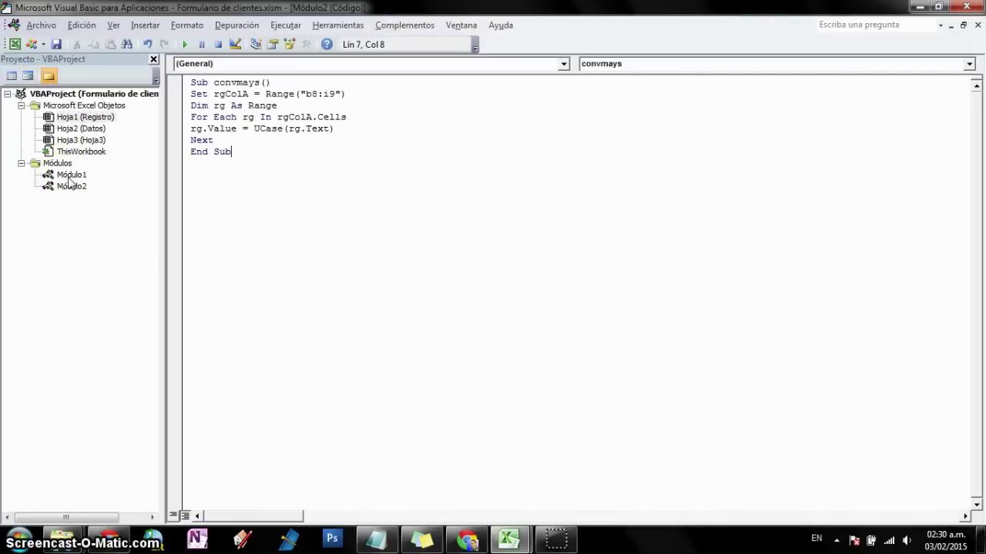
double_click(69, 176)
drag(265, 291, 201, 291)
scroll(204, 290, down, 3)
click(389, 543)
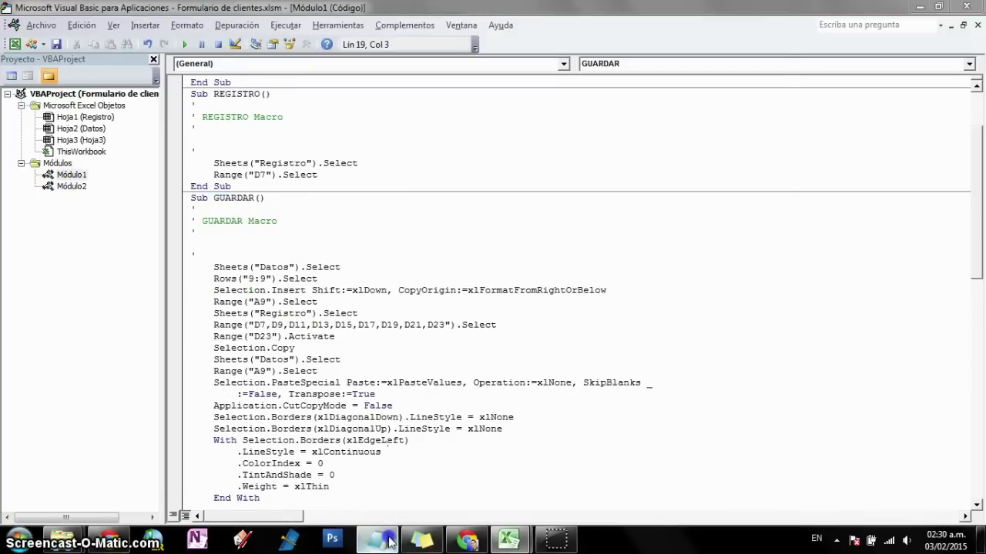
drag(364, 166, 167, 166)
key(ctrl+c)
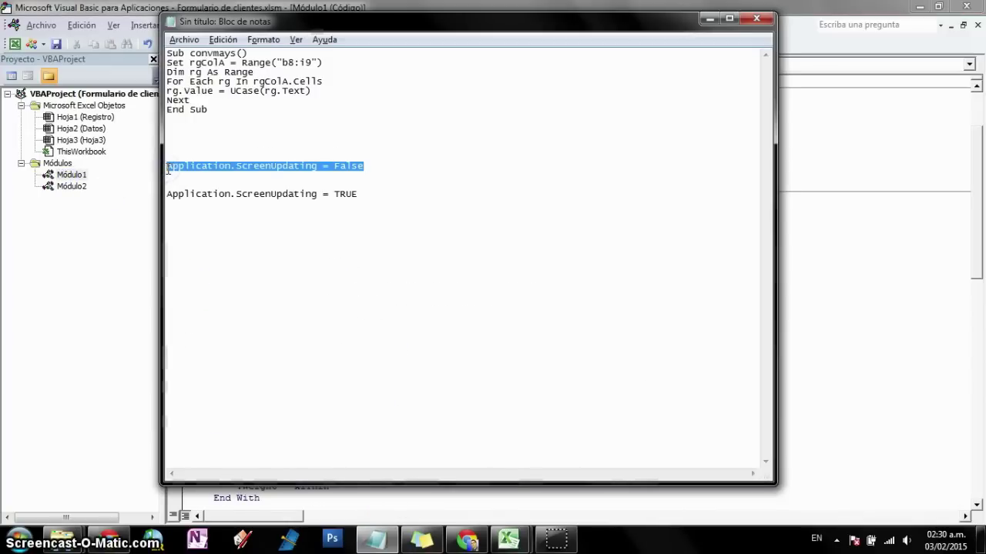
key(alt+Tab)
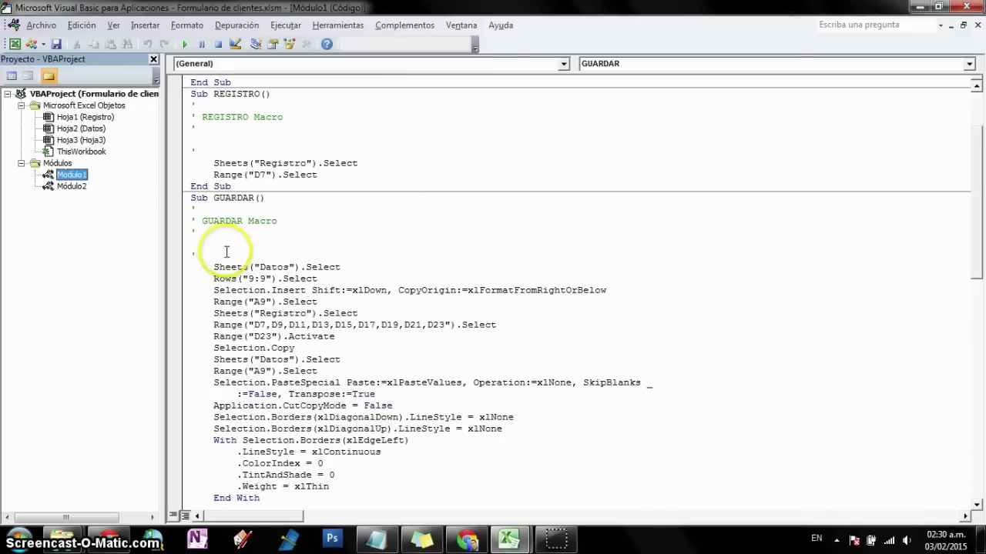
click(222, 255)
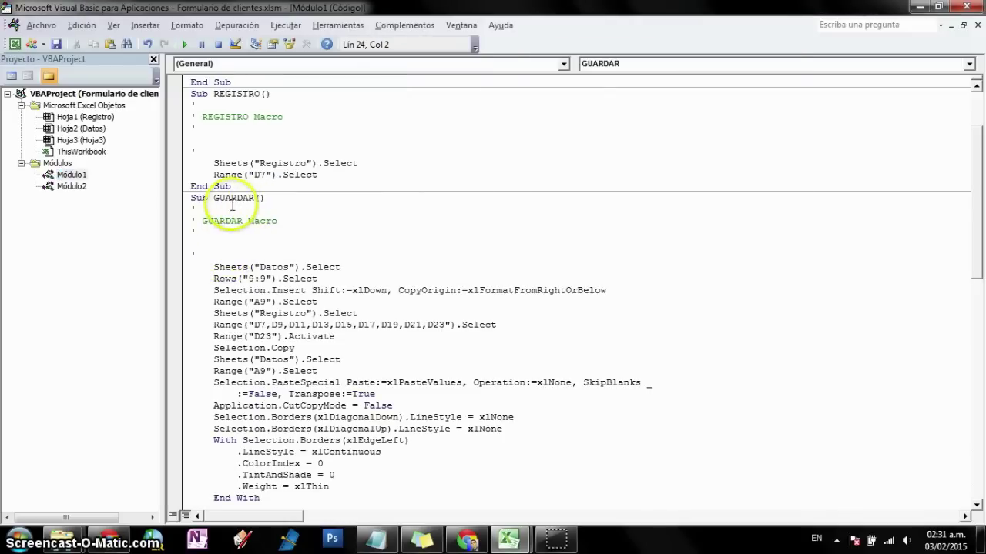
key(Return)
key(Tab)
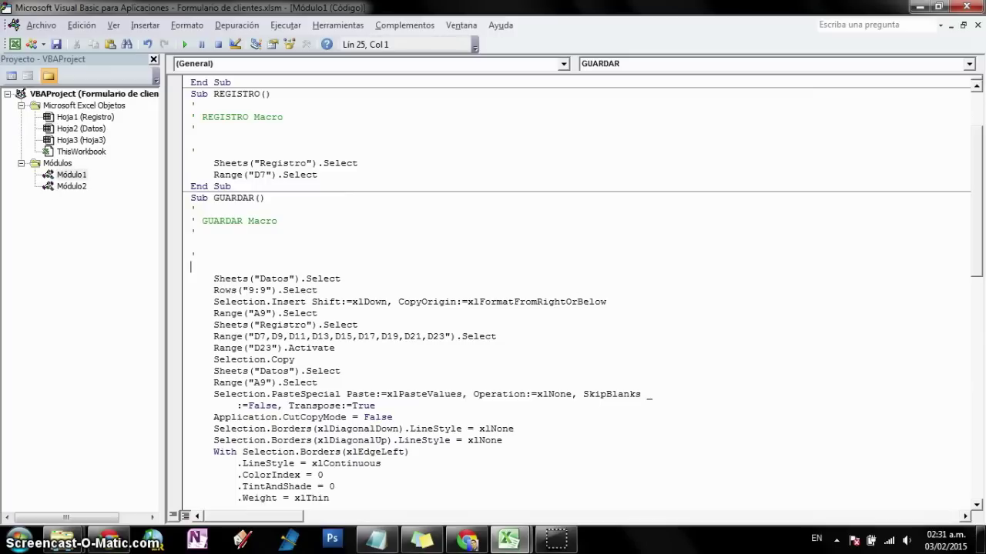
key(ctrl+v)
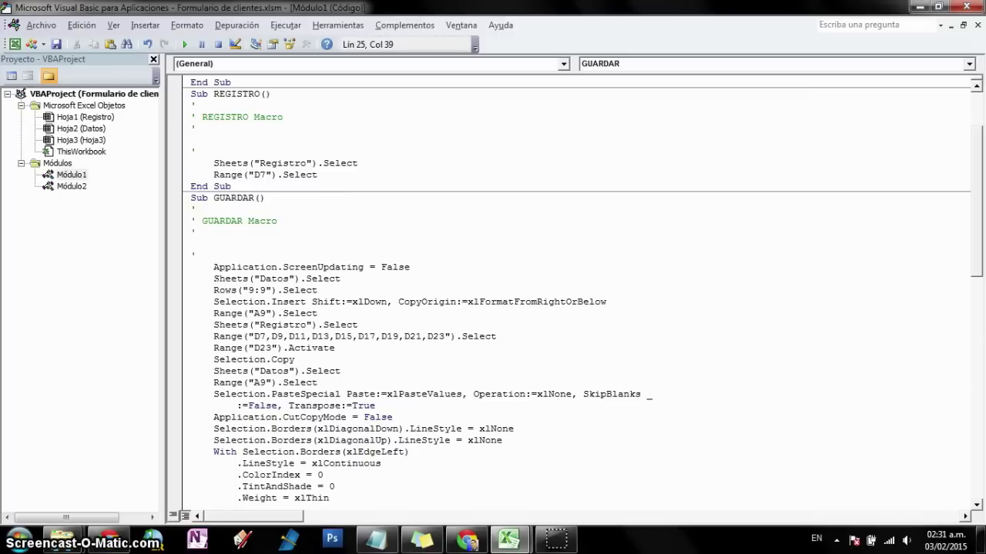
Step: Add 'Application.ScreenUpdating = True' before End Sub and close the VBA editor
scroll(578, 293, down, 20)
click(339, 485)
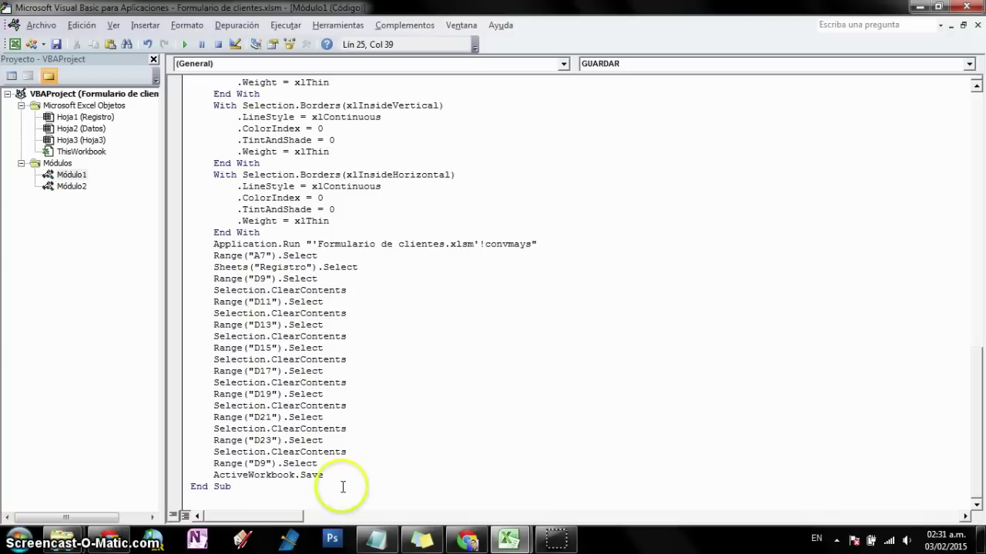
key(ctrl+v)
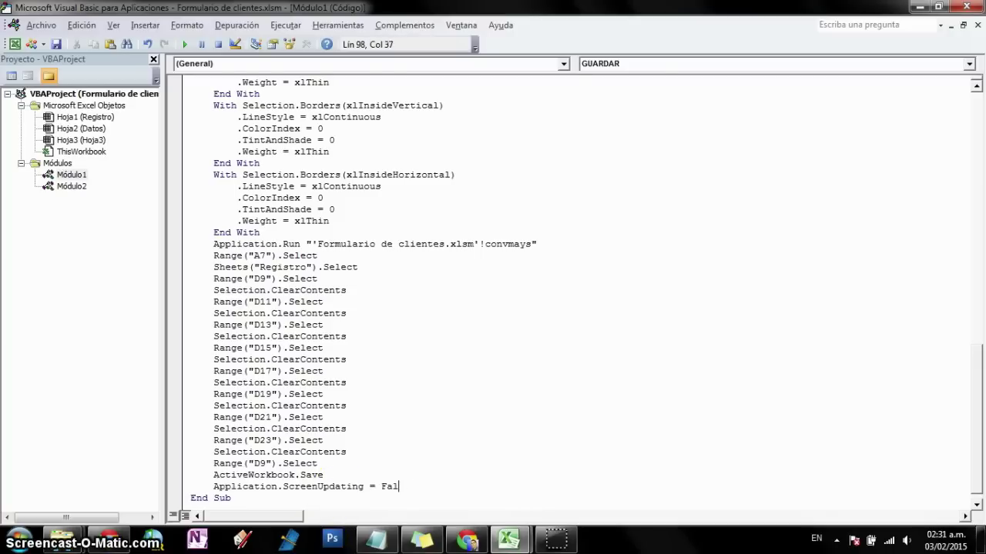
text(t)
click(555, 444)
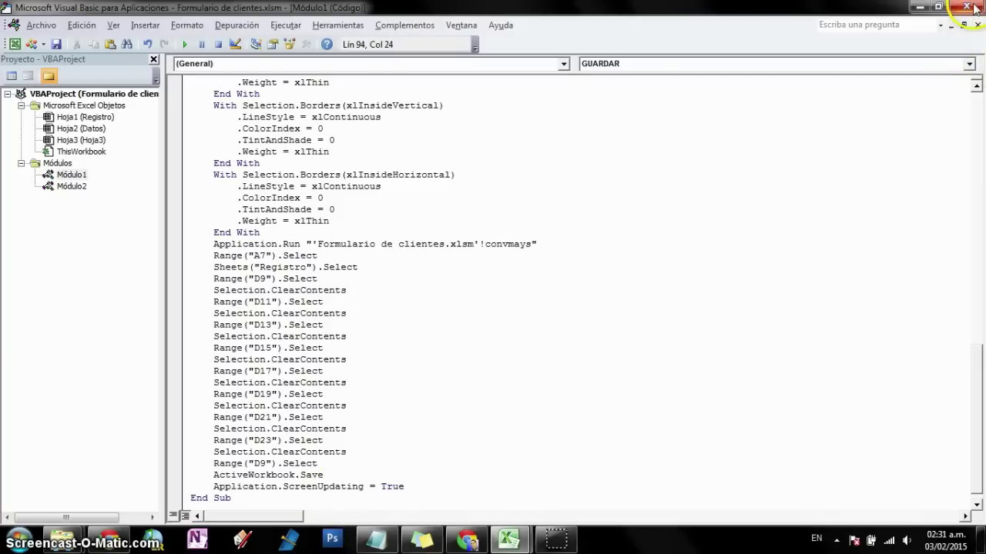
click(974, 7)
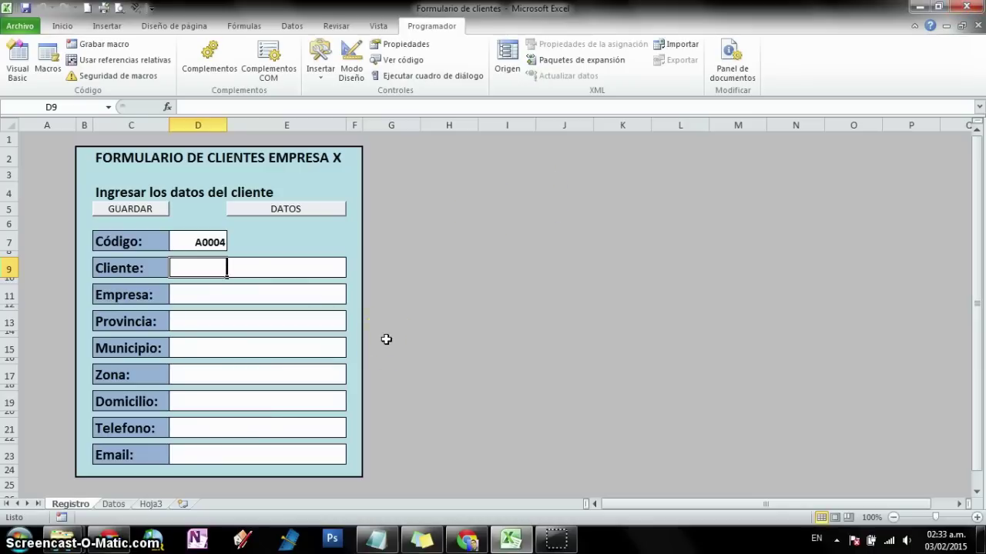
Step: Save test client A0004 with GUARDAR, leaving a blank form with Código A0006
click(301, 341)
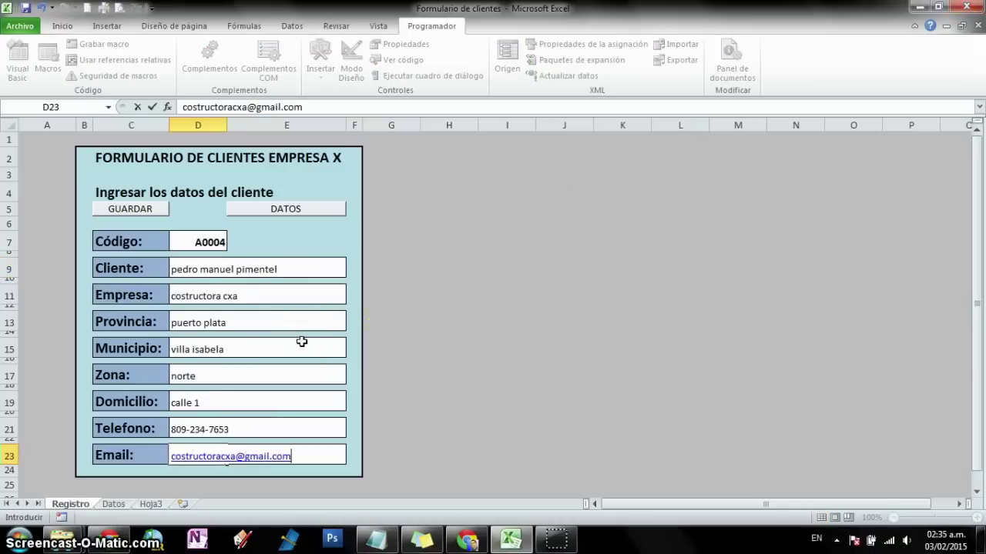
click(149, 211)
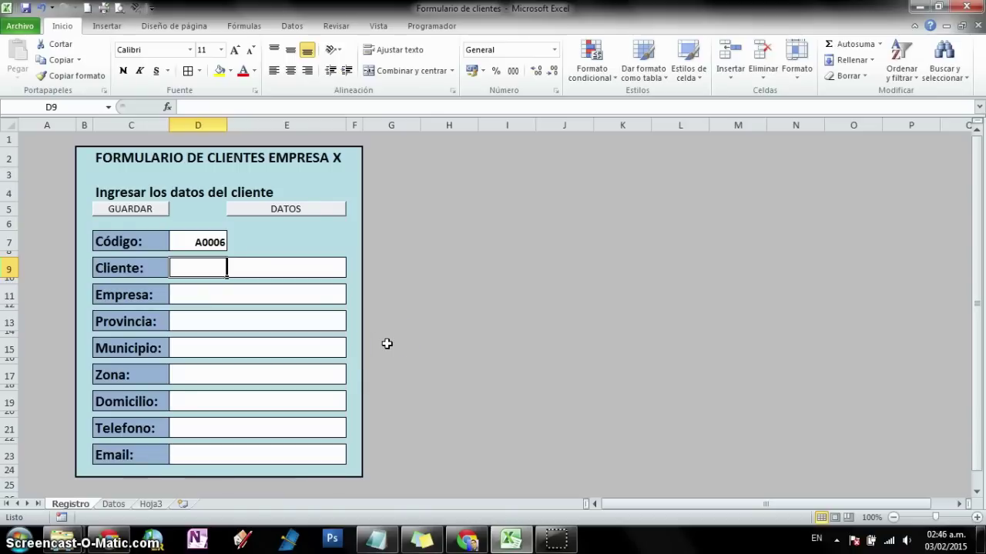
click(524, 283)
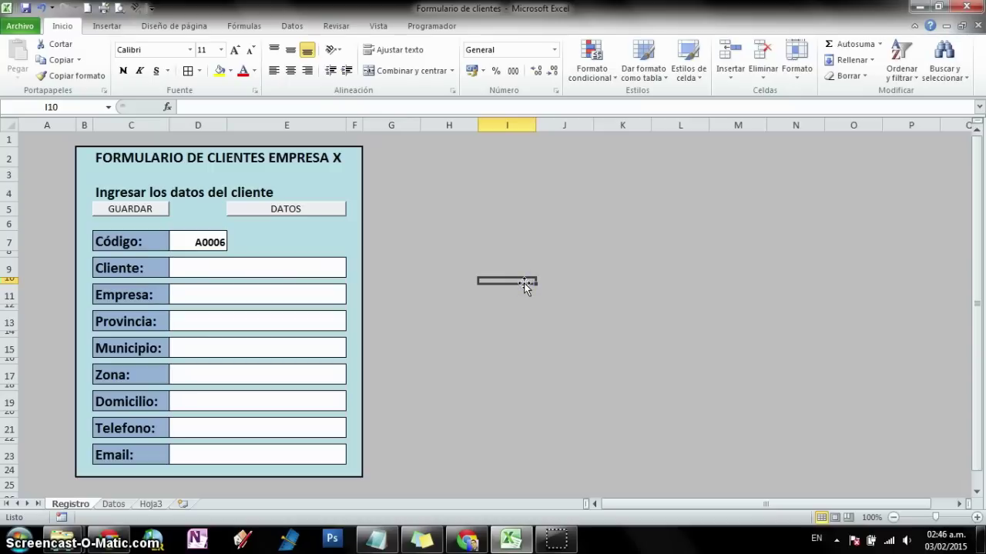
Step: Select the whole Registro sheet and keep Bloqueada checked in Format Cells protection
click(8, 126)
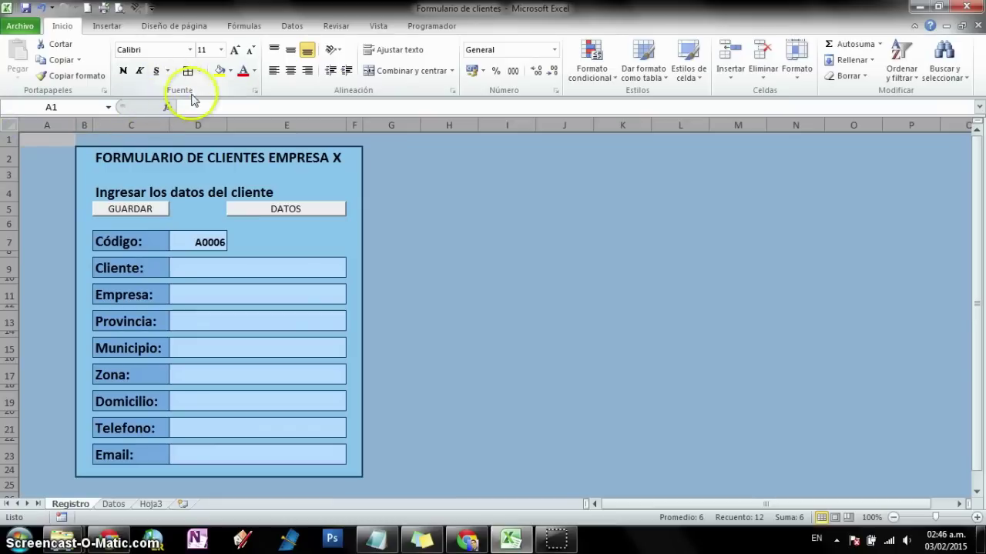
click(254, 91)
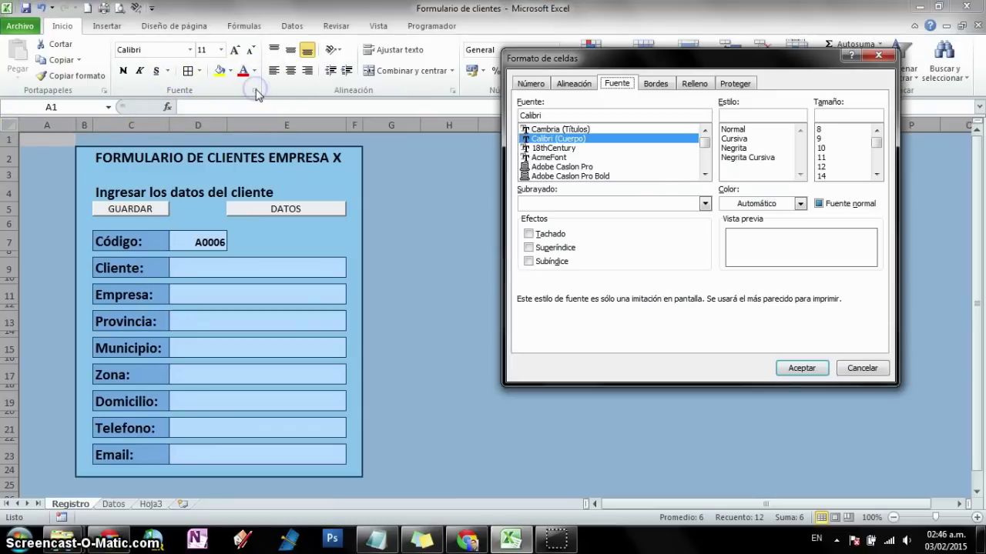
click(742, 84)
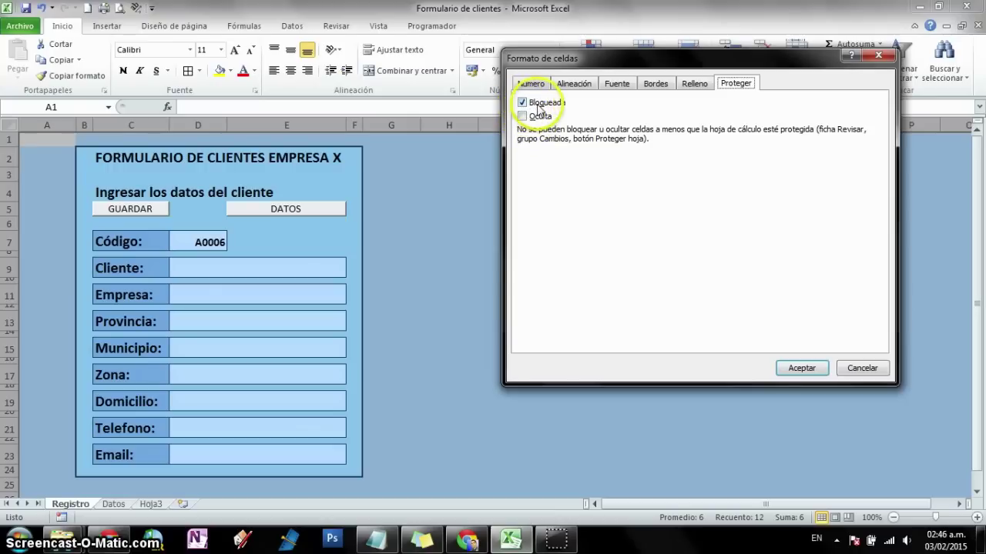
click(794, 370)
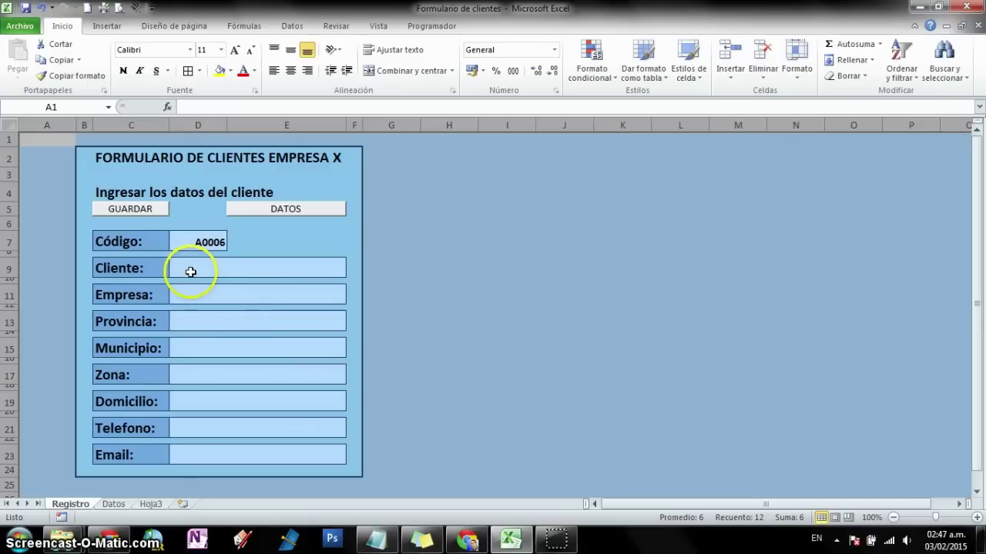
click(190, 272)
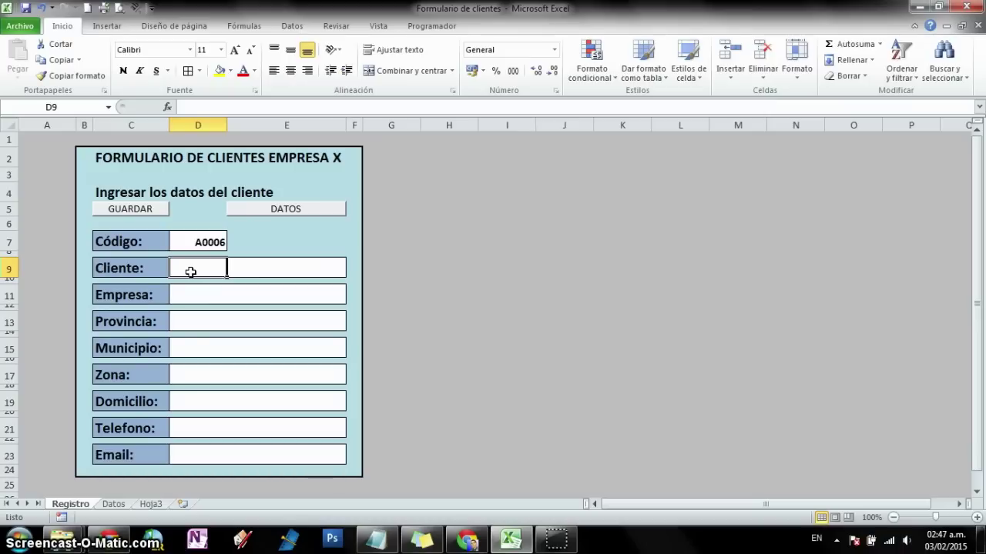
Step: Add input cells D11, D13, D15, D17, D19, D21 and D23 to the D9 selection
ctrl+click(189, 295)
ctrl+click(193, 321)
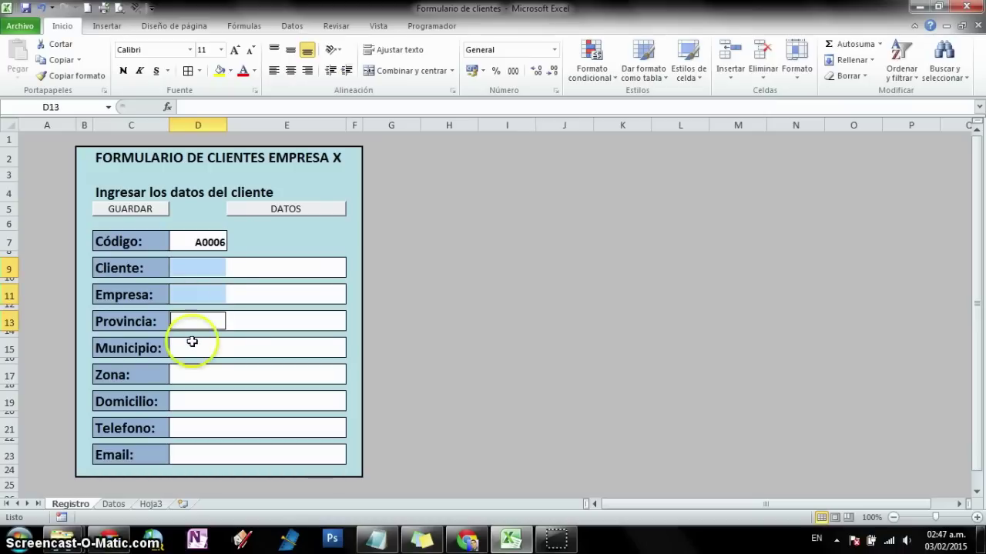
ctrl+click(189, 346)
ctrl+click(189, 375)
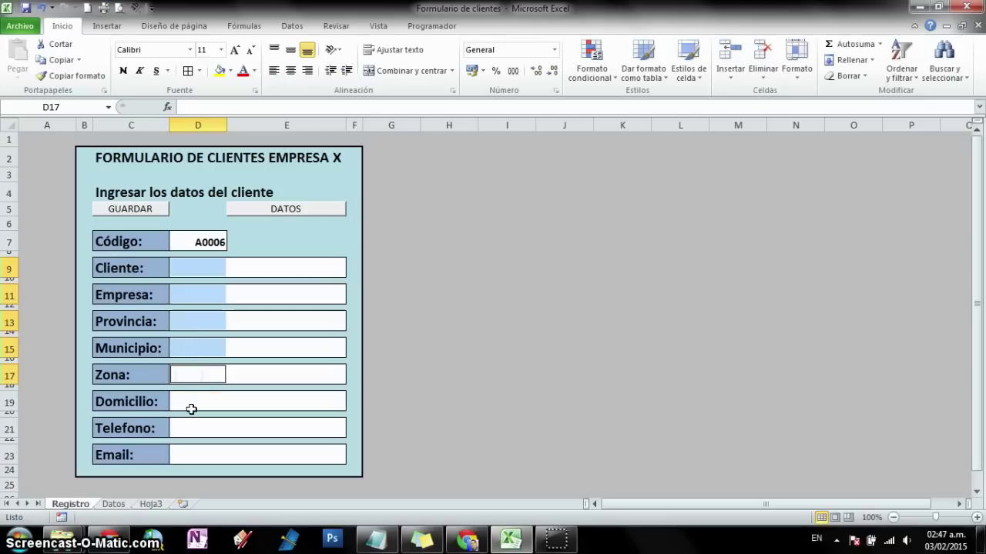
ctrl+click(191, 401)
ctrl+click(192, 427)
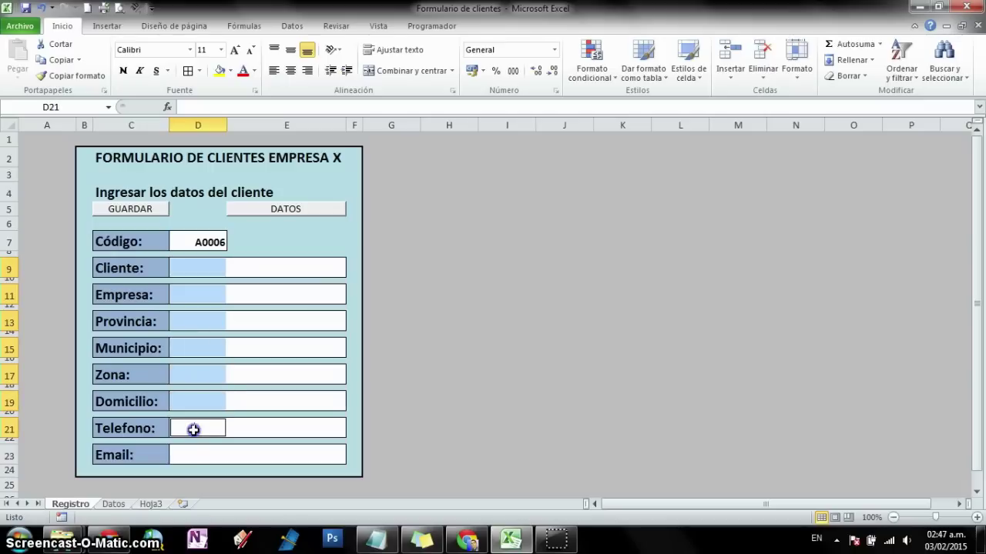
ctrl+click(192, 456)
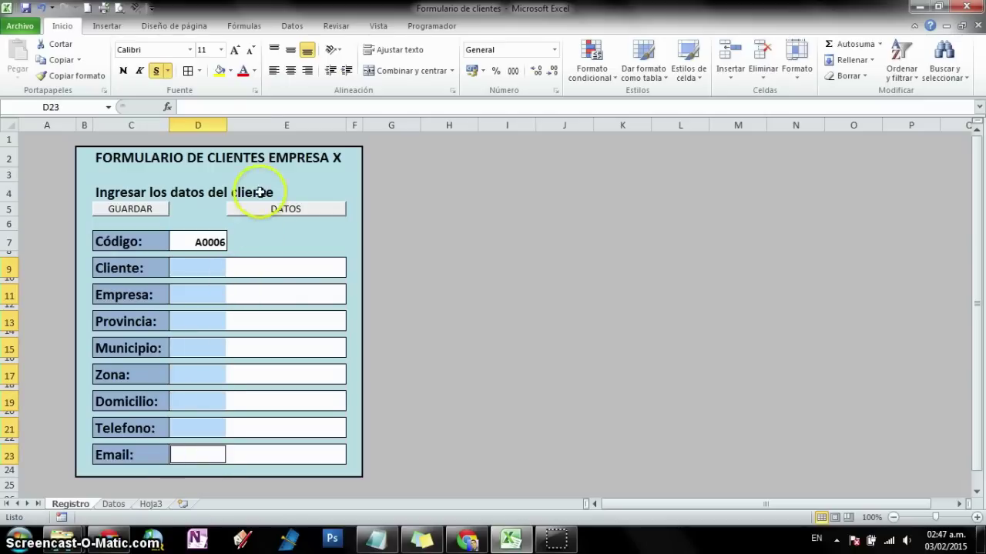
Step: Set the selected input cells to Oculta and clear Bloqueada in the Proteger settings
click(253, 91)
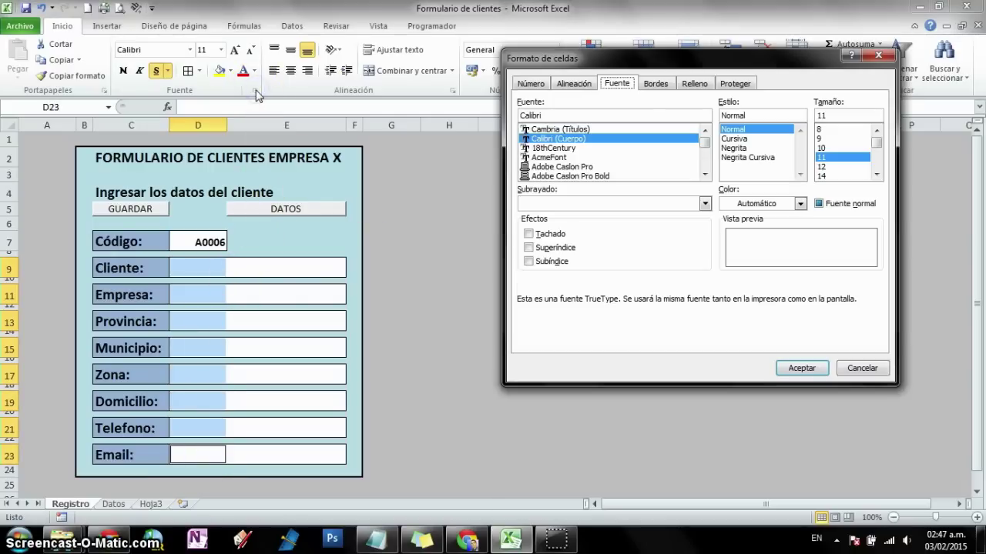
click(731, 83)
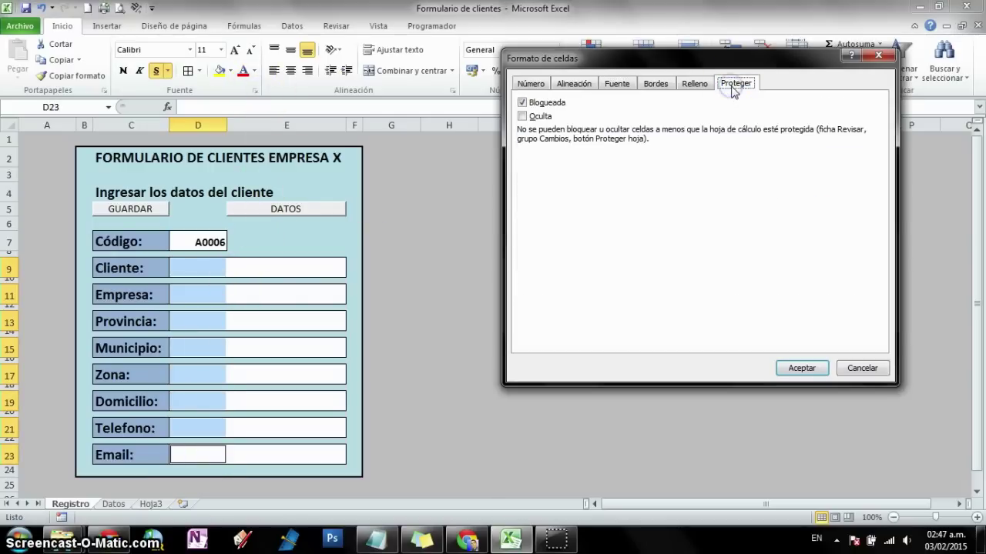
click(523, 117)
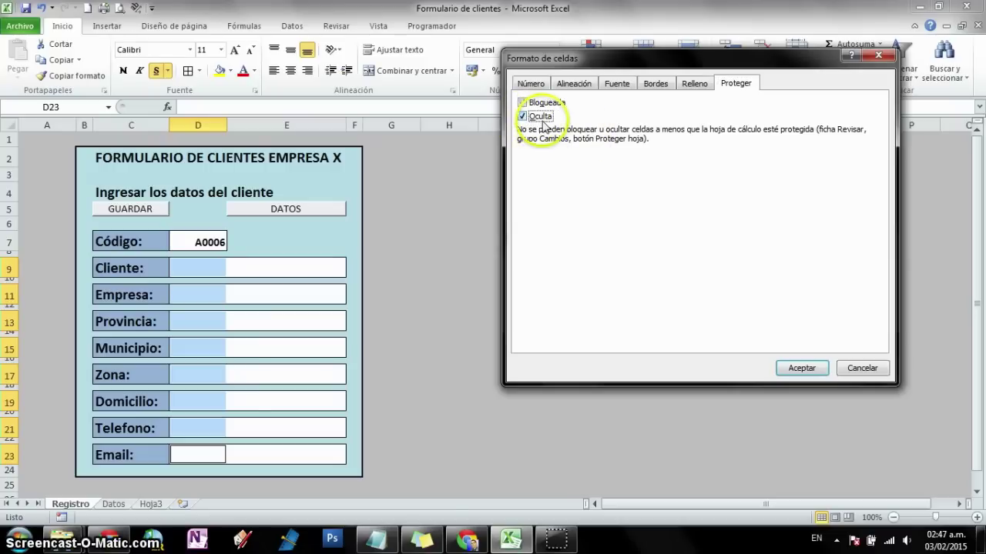
click(523, 103)
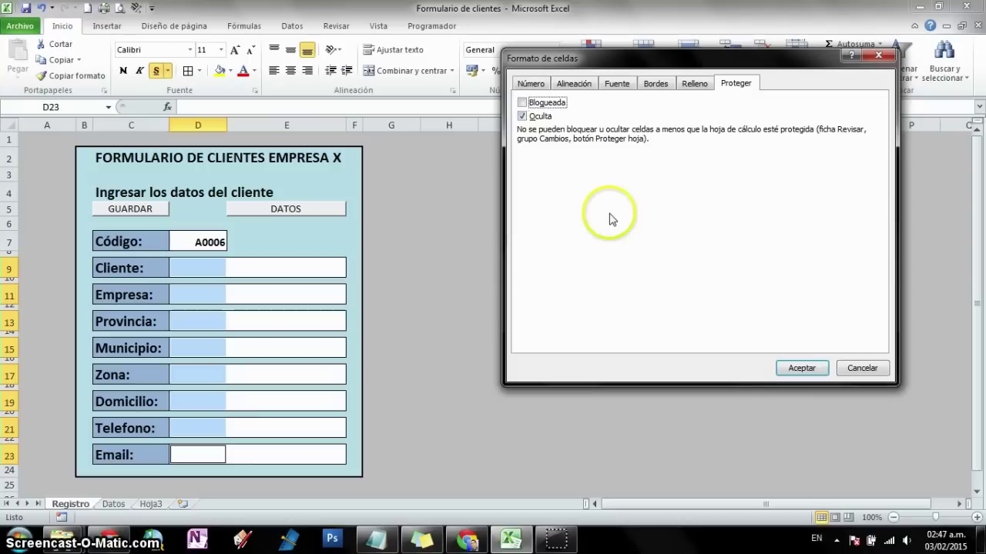
click(801, 367)
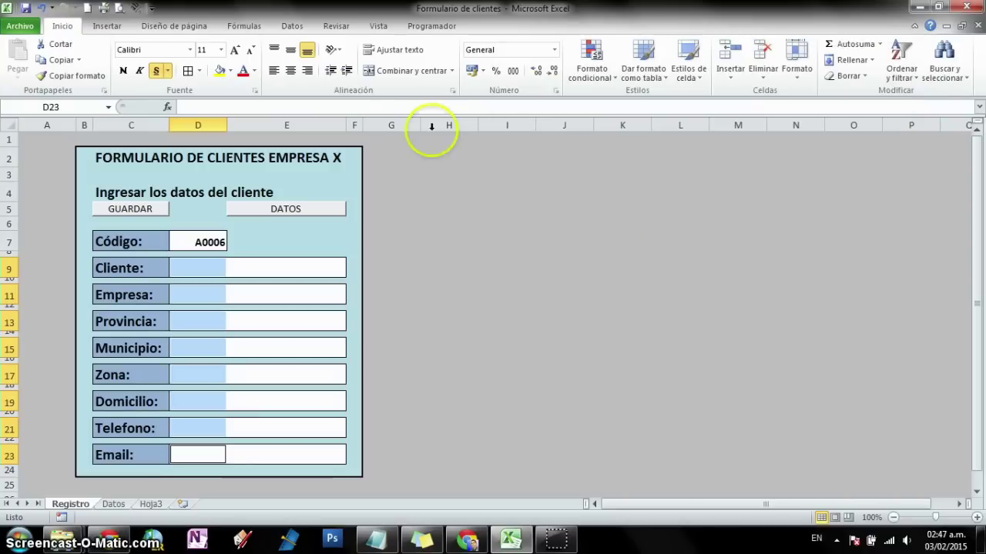
click(336, 25)
Step: Protect the Registro sheet with a confirmed password, then test moving between the input cells
click(483, 61)
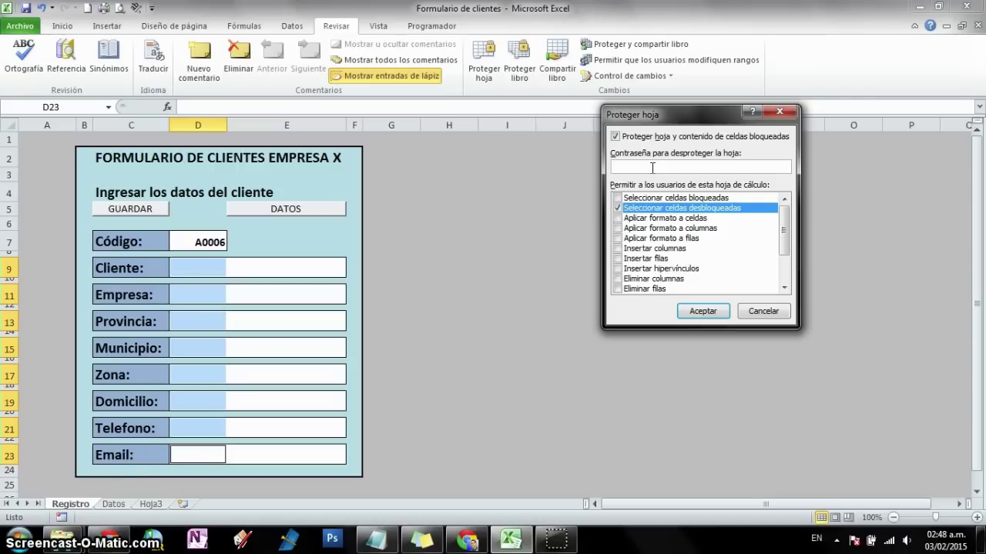
click(701, 312)
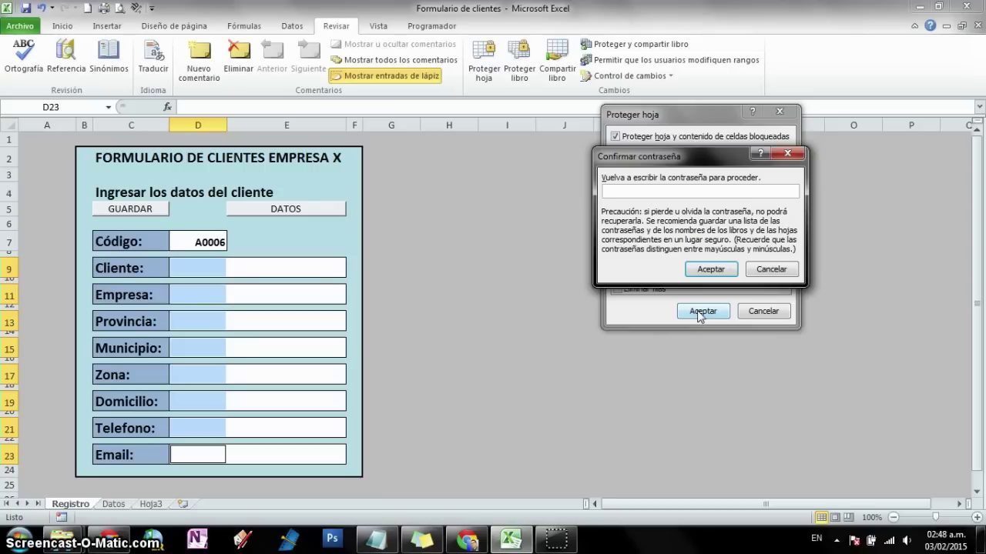
click(703, 273)
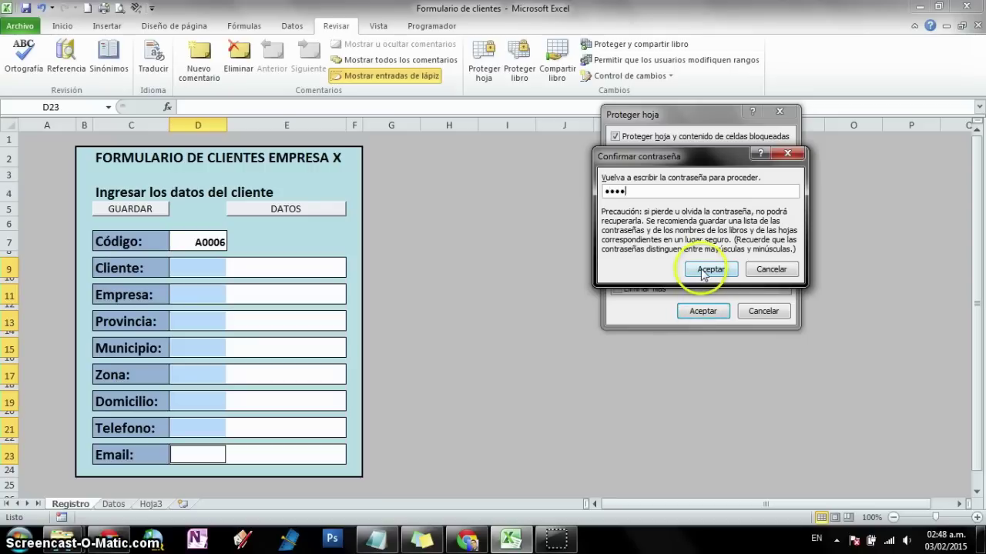
click(640, 273)
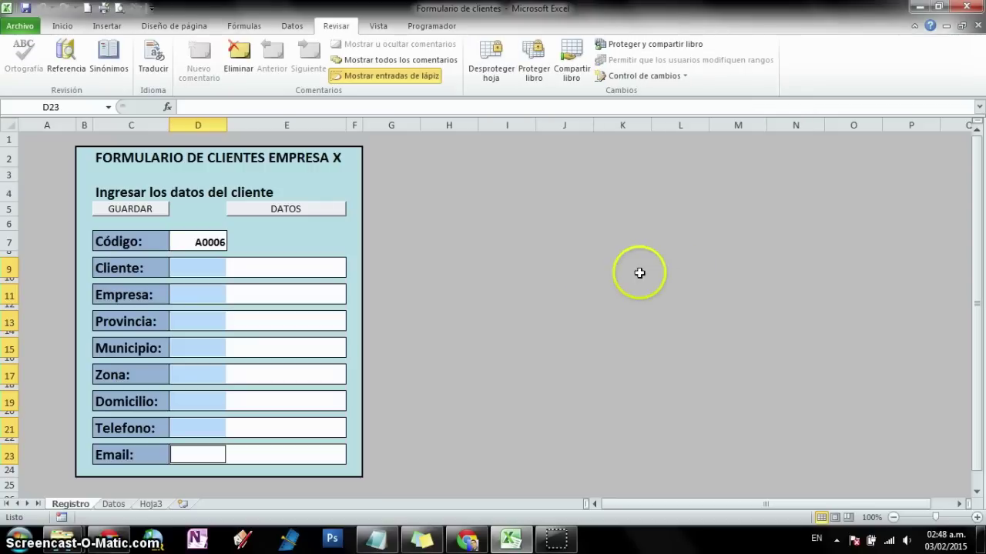
key(Tab)
key(Tab)
key(Tab)
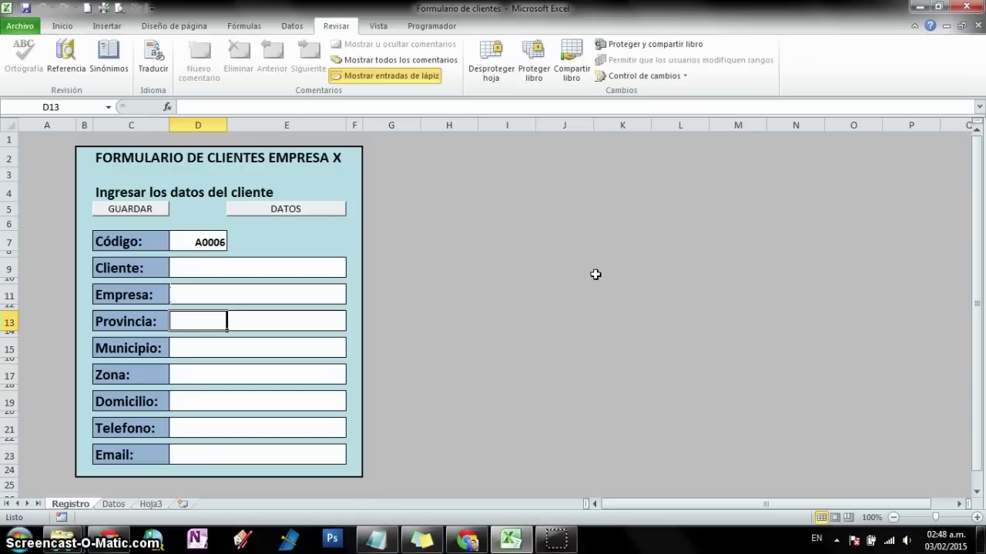